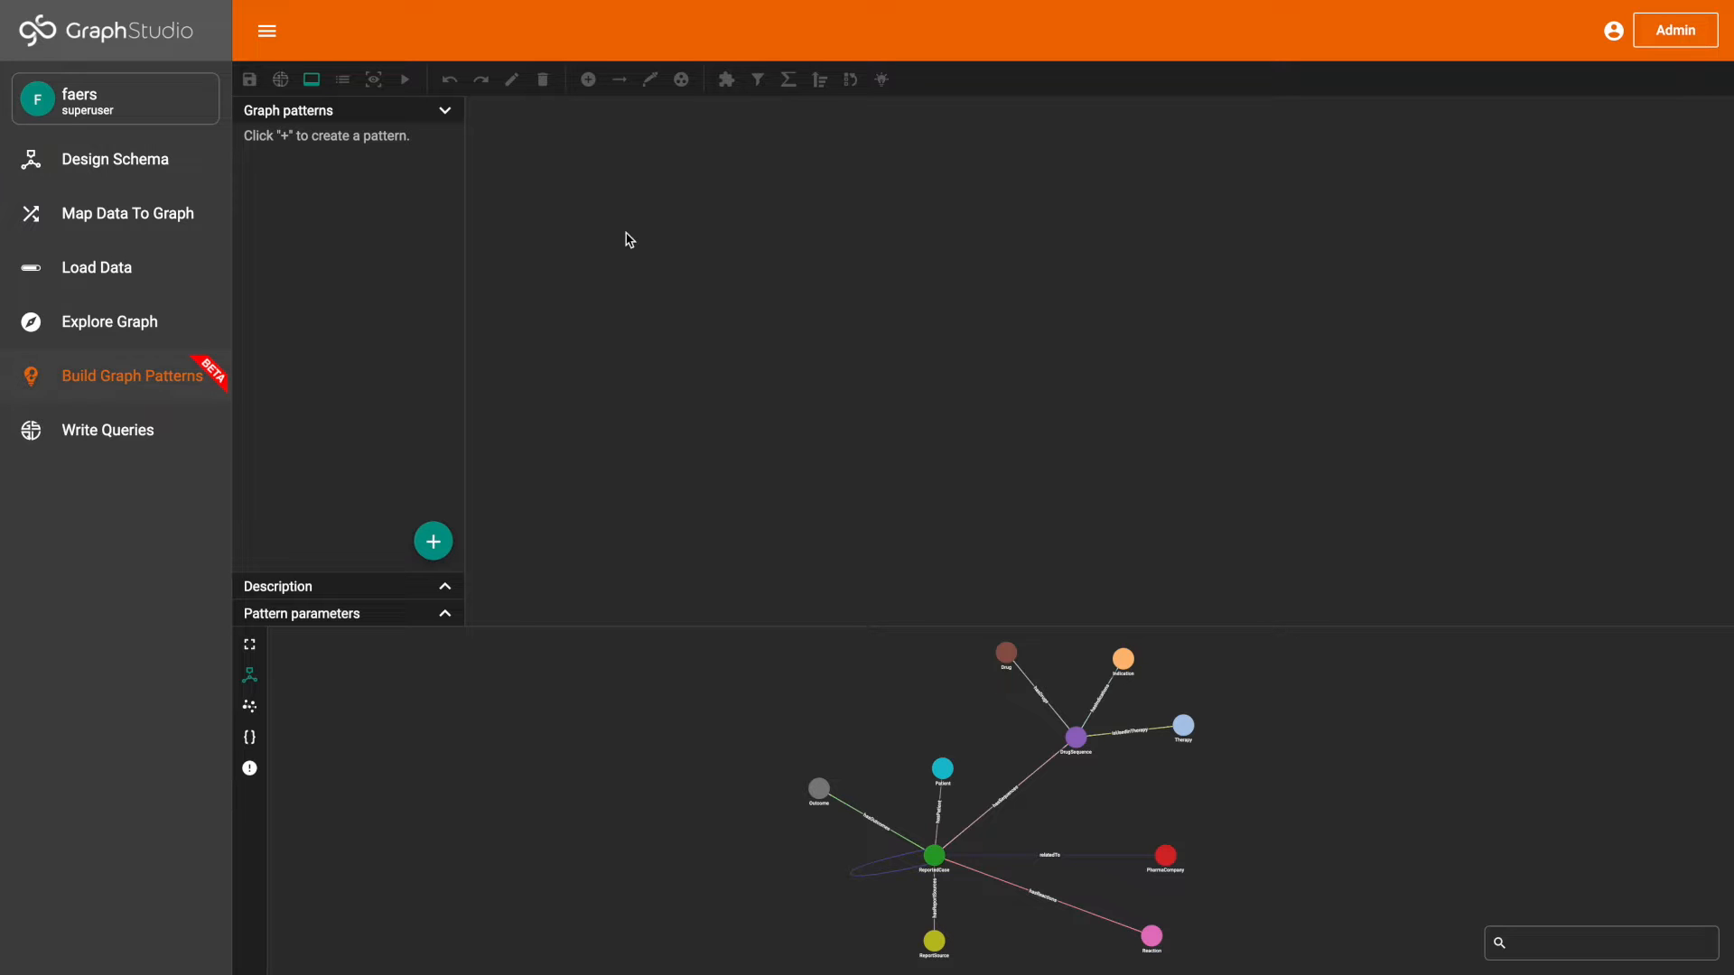
- Add a new graph pattern named drugsWithMostReportedDeaths
left_click(447, 540)
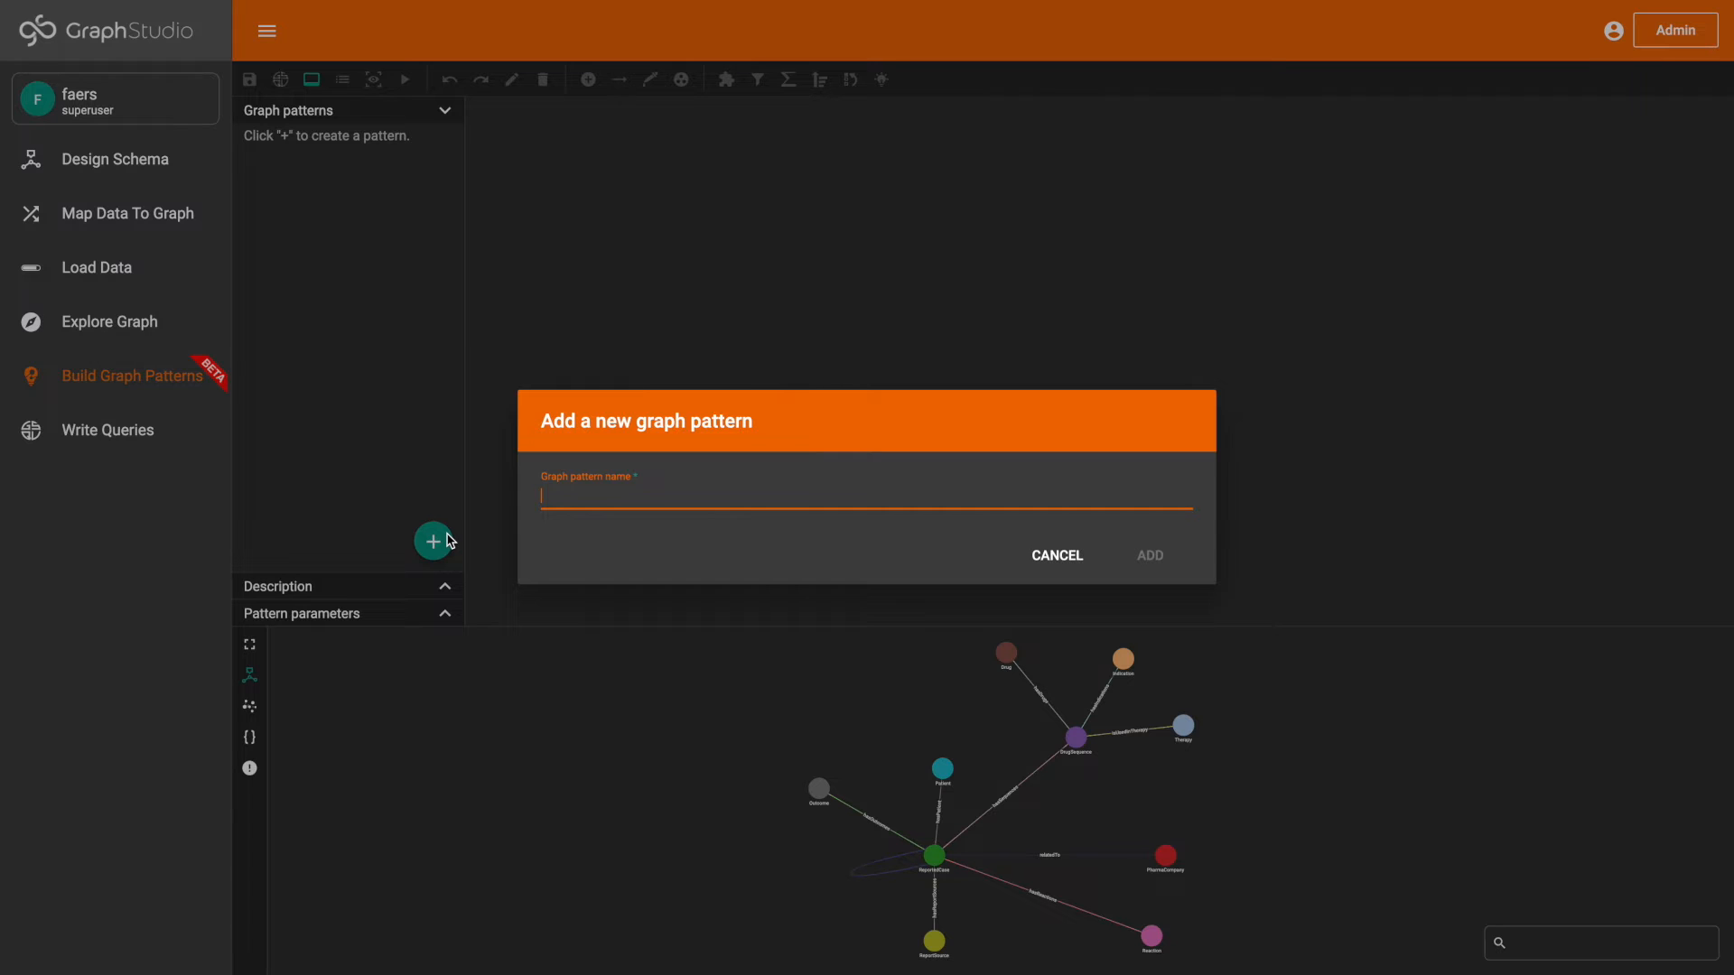
type("drugsWithMostReportedDeaths")
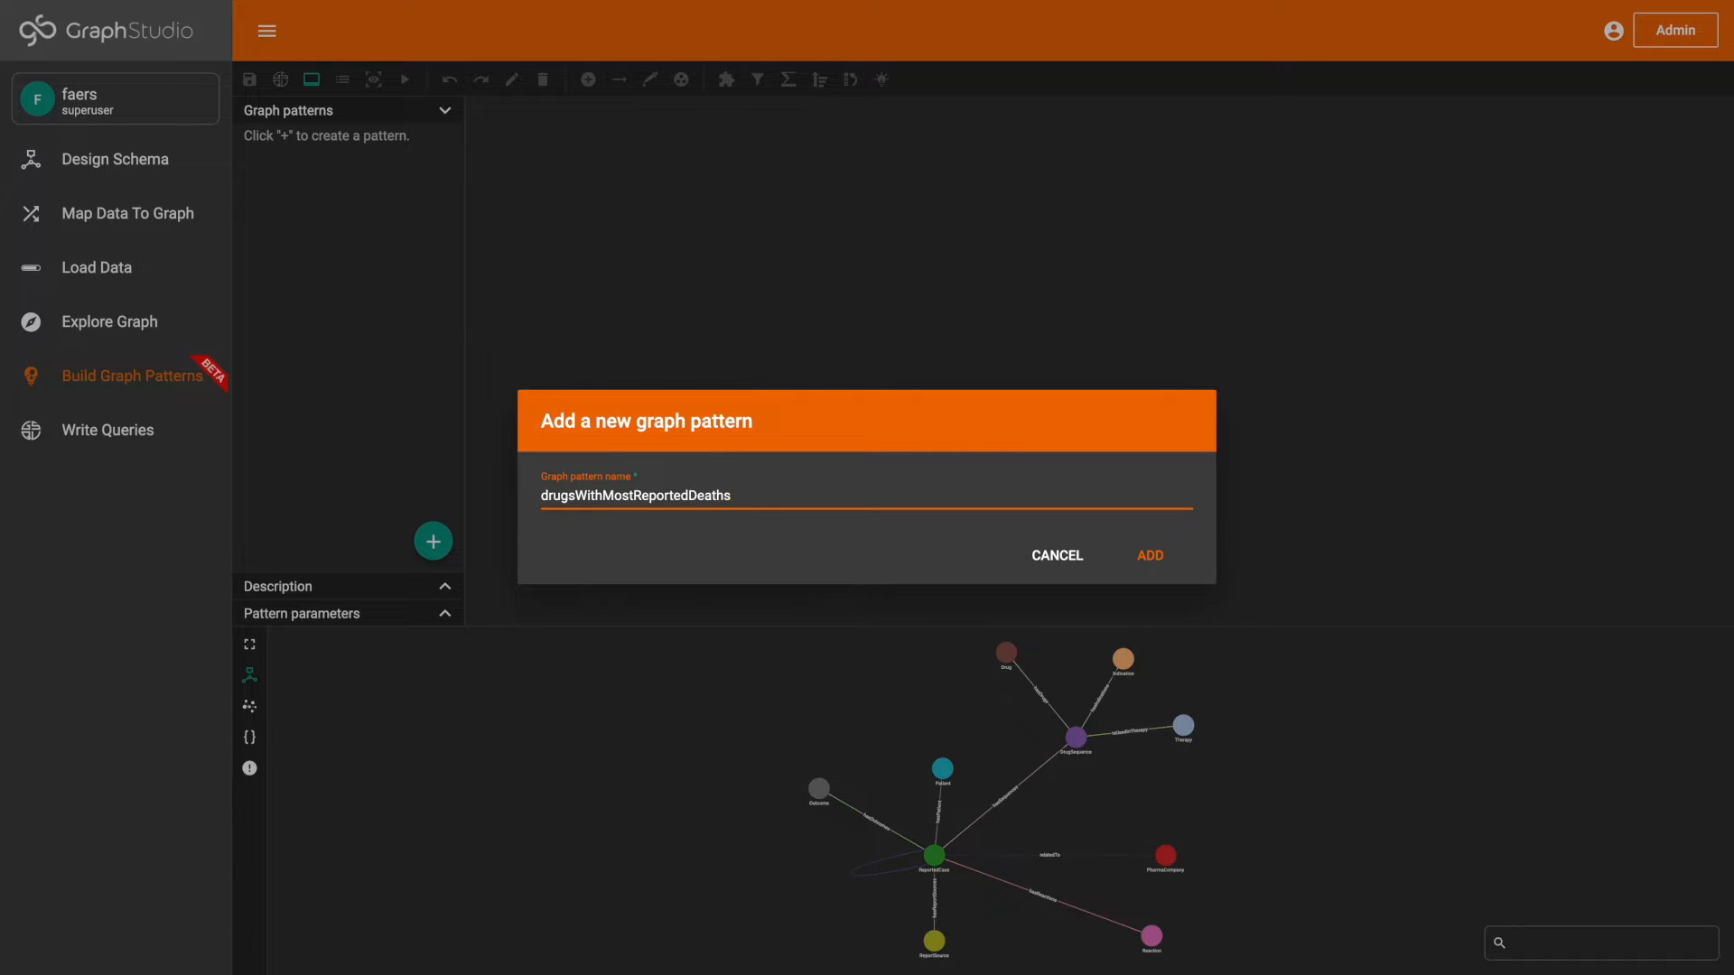
left_click(1150, 564)
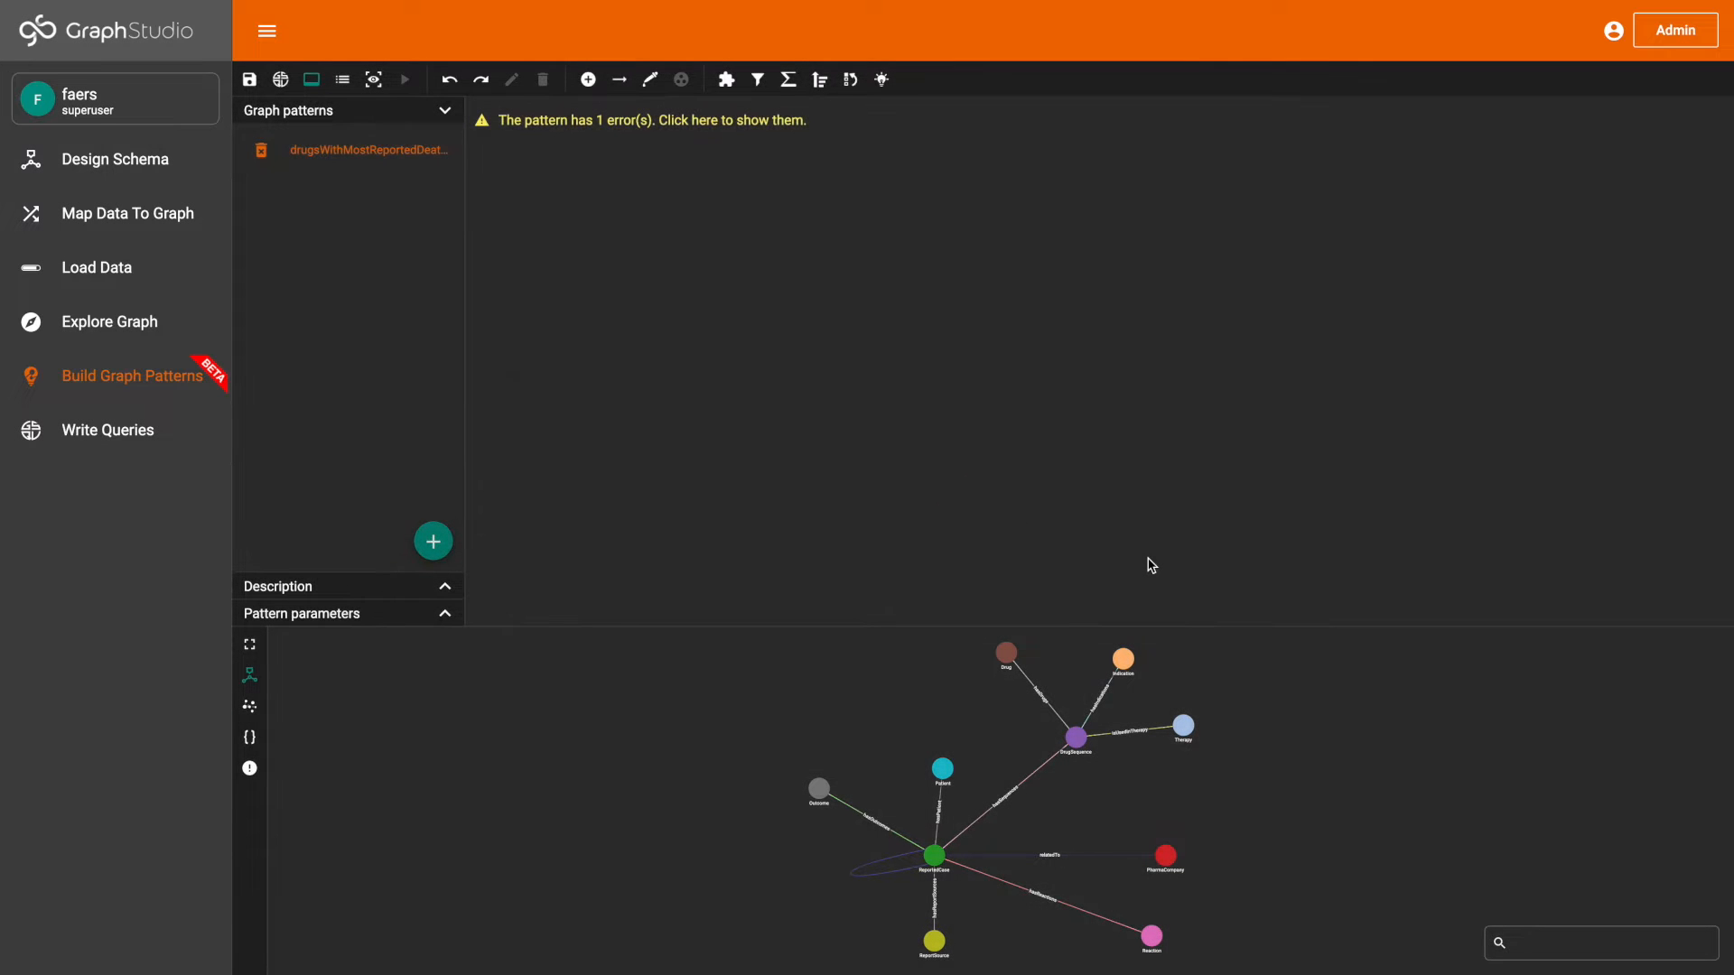
- Describe the pattern as "Find the top 10 drugs with the most number of reported cases leading to death" and return to the pattern list
left_click(433, 589)
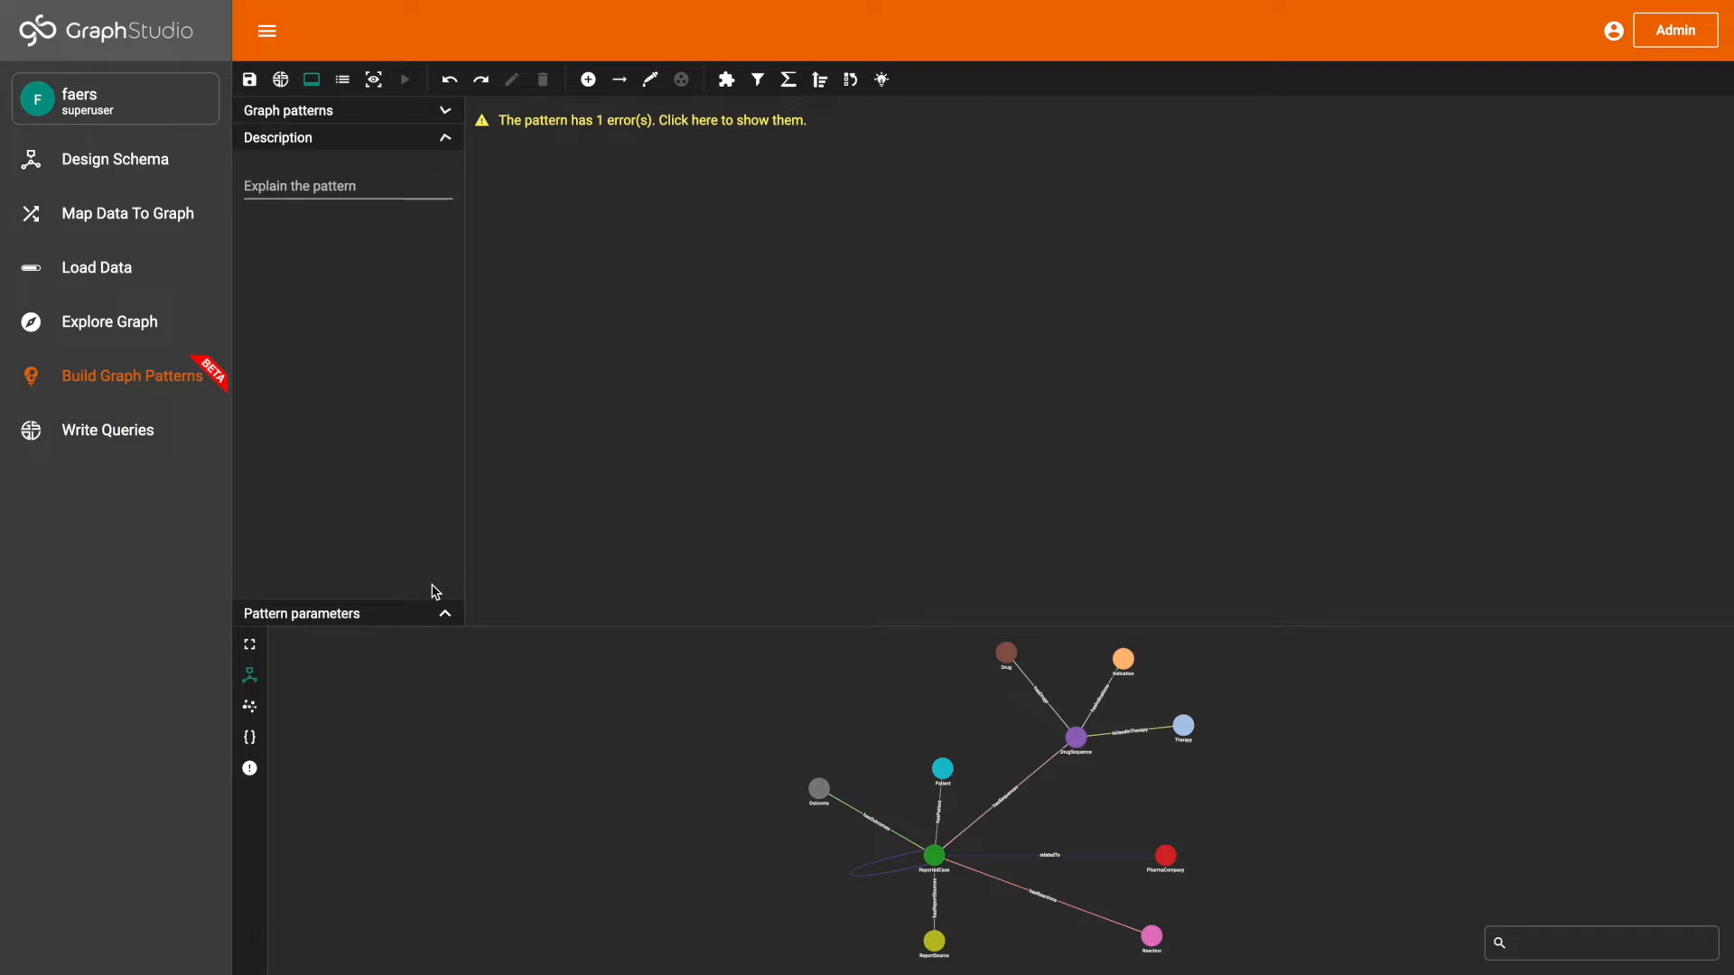
left_click(358, 179)
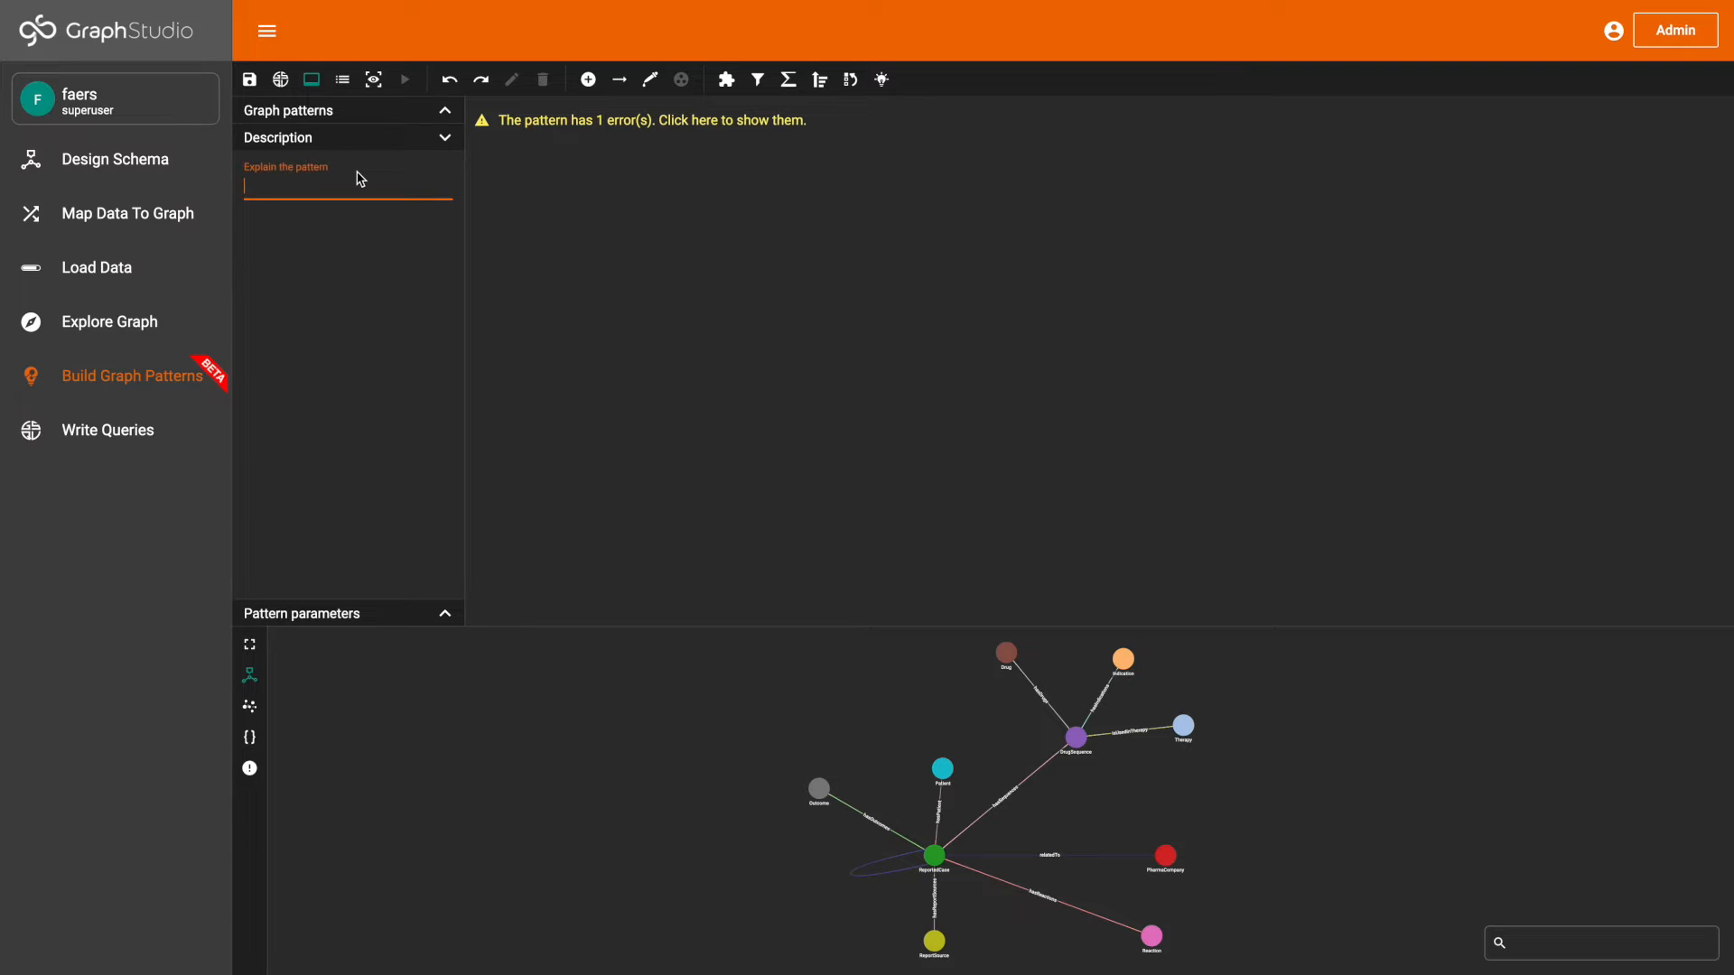
type("Find the top 10 drugs with the most num")
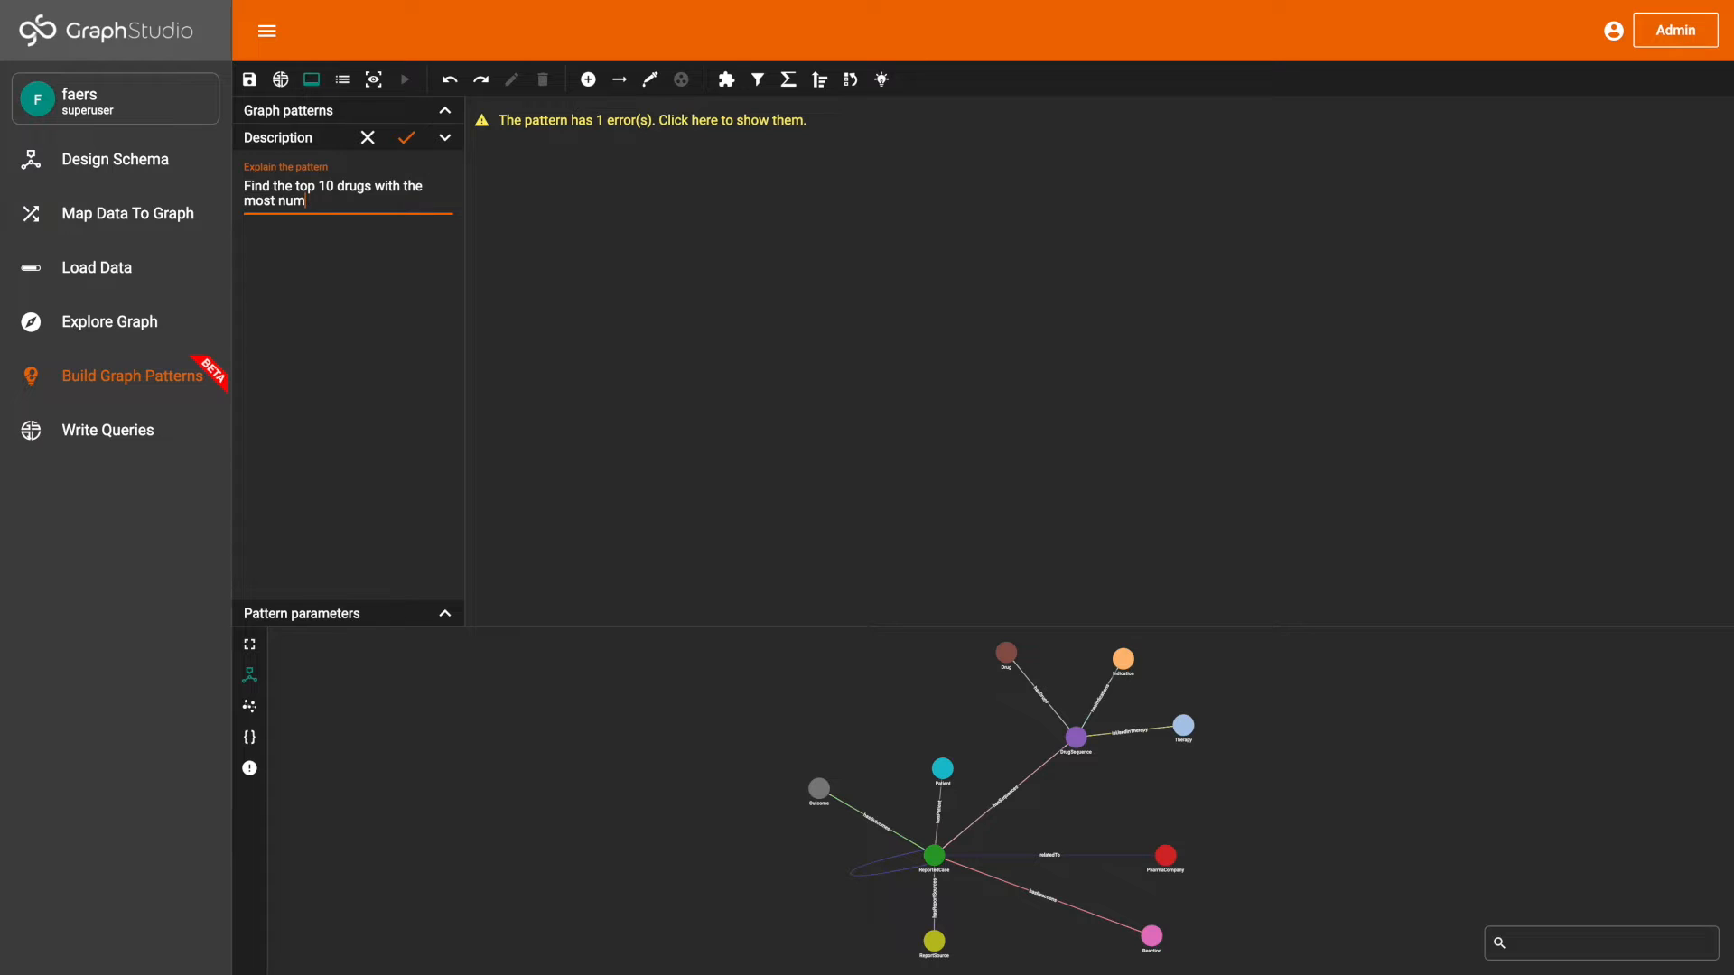
type("neber of reported cases leas")
key("BackSpace")
key("BackSpace")
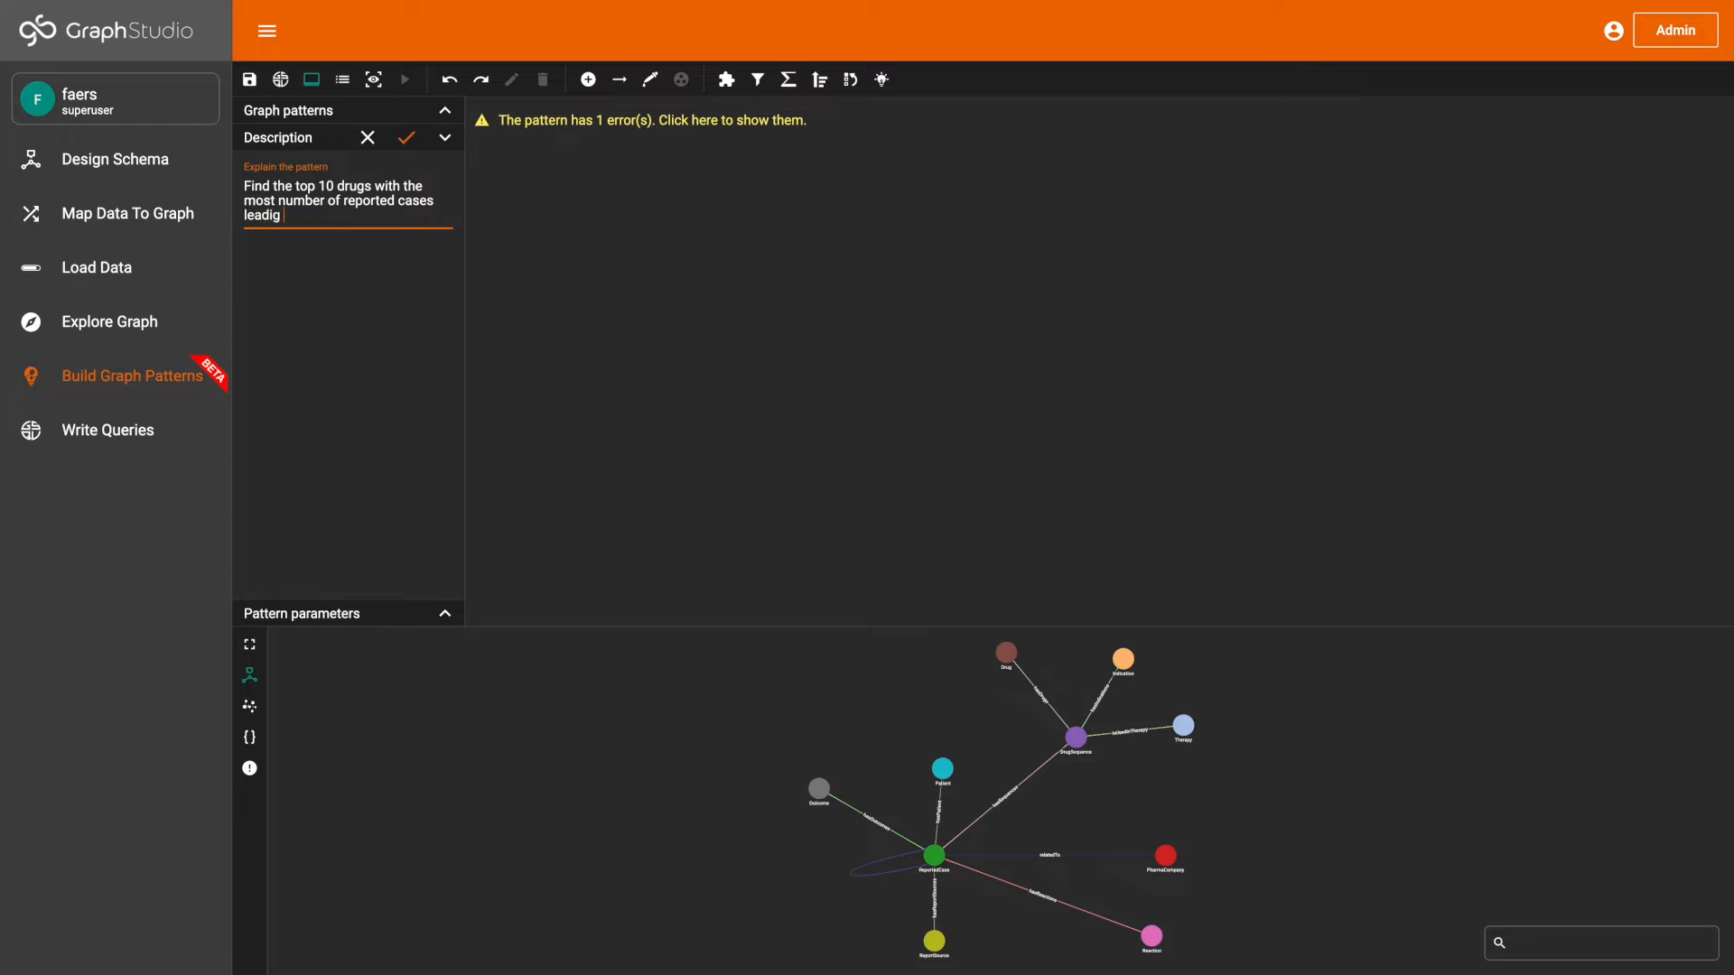
type("ding to death")
left_click(406, 137)
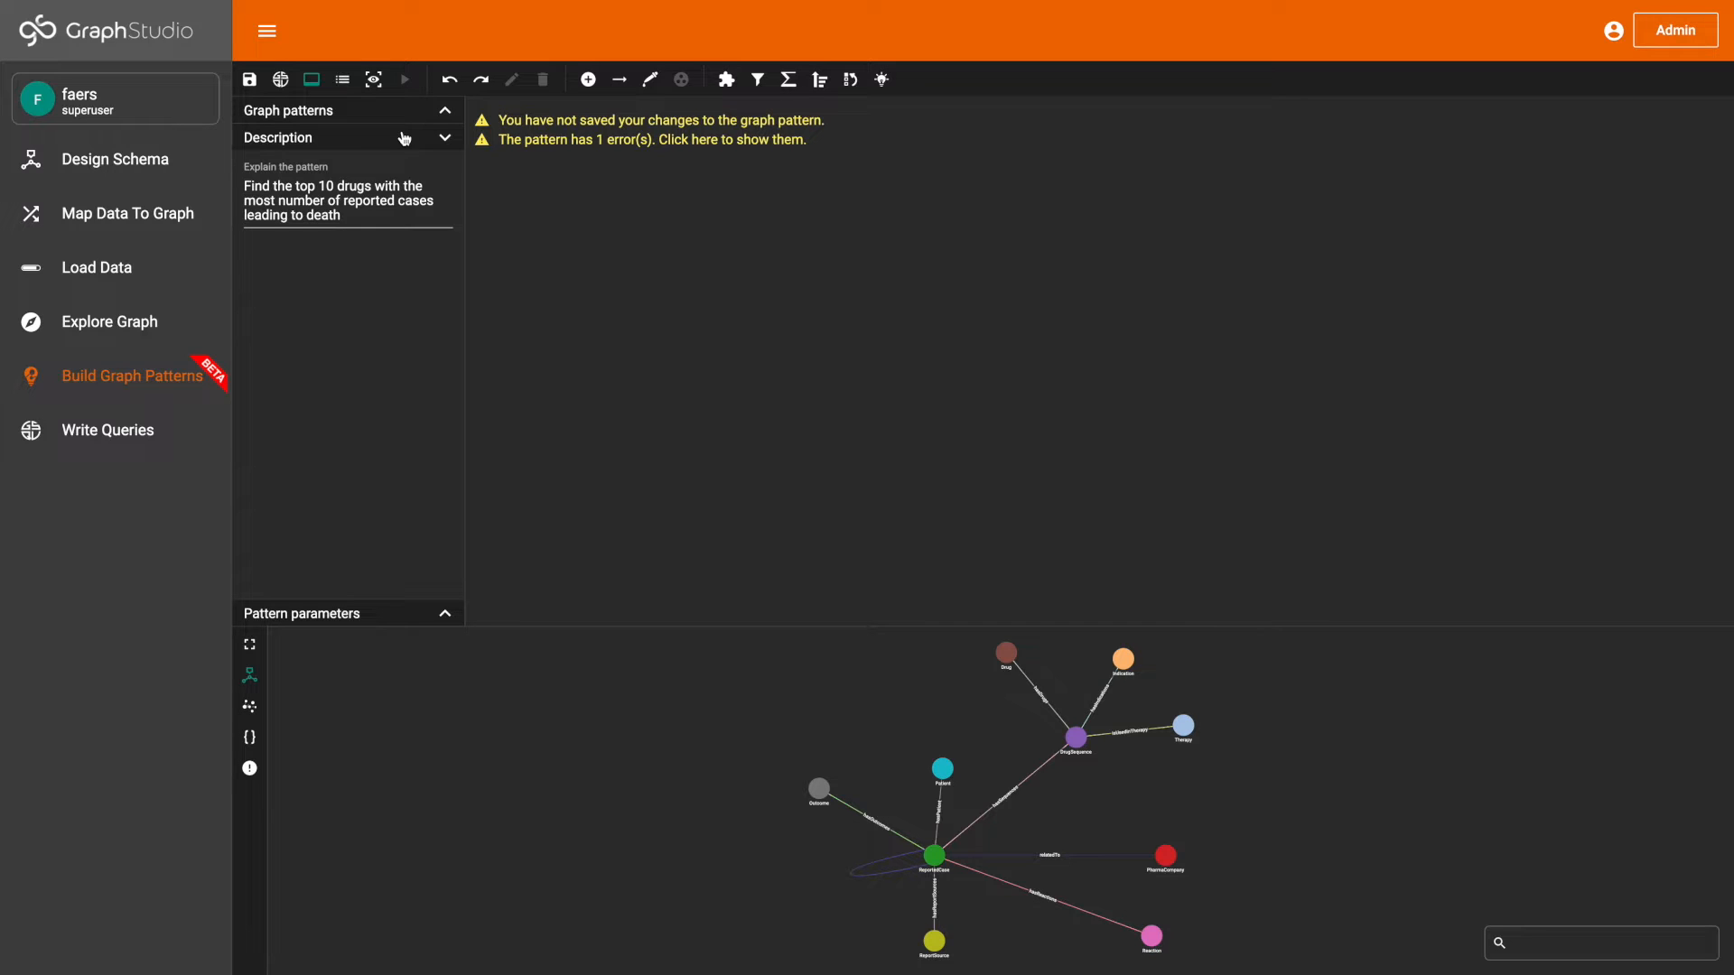
left_click(405, 137)
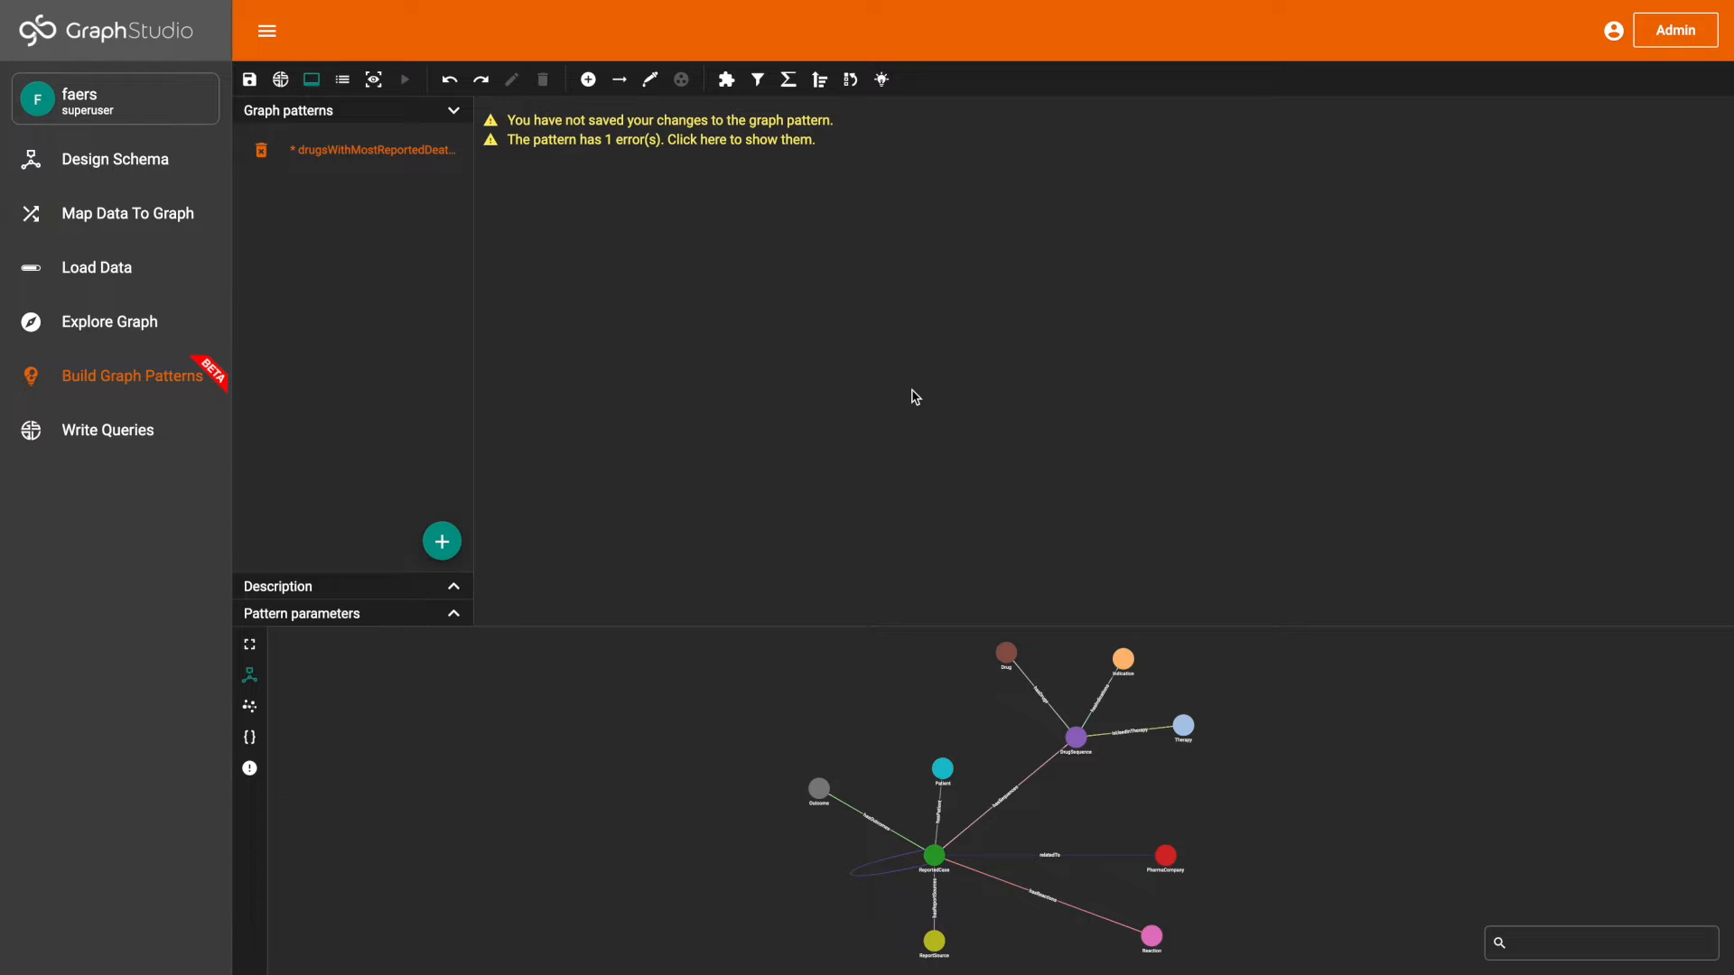
- Examine the enlarged schema along the path from Drug through DrugSequence and ReportedCase to Outcome, then restore the pattern editor
left_click(250, 644)
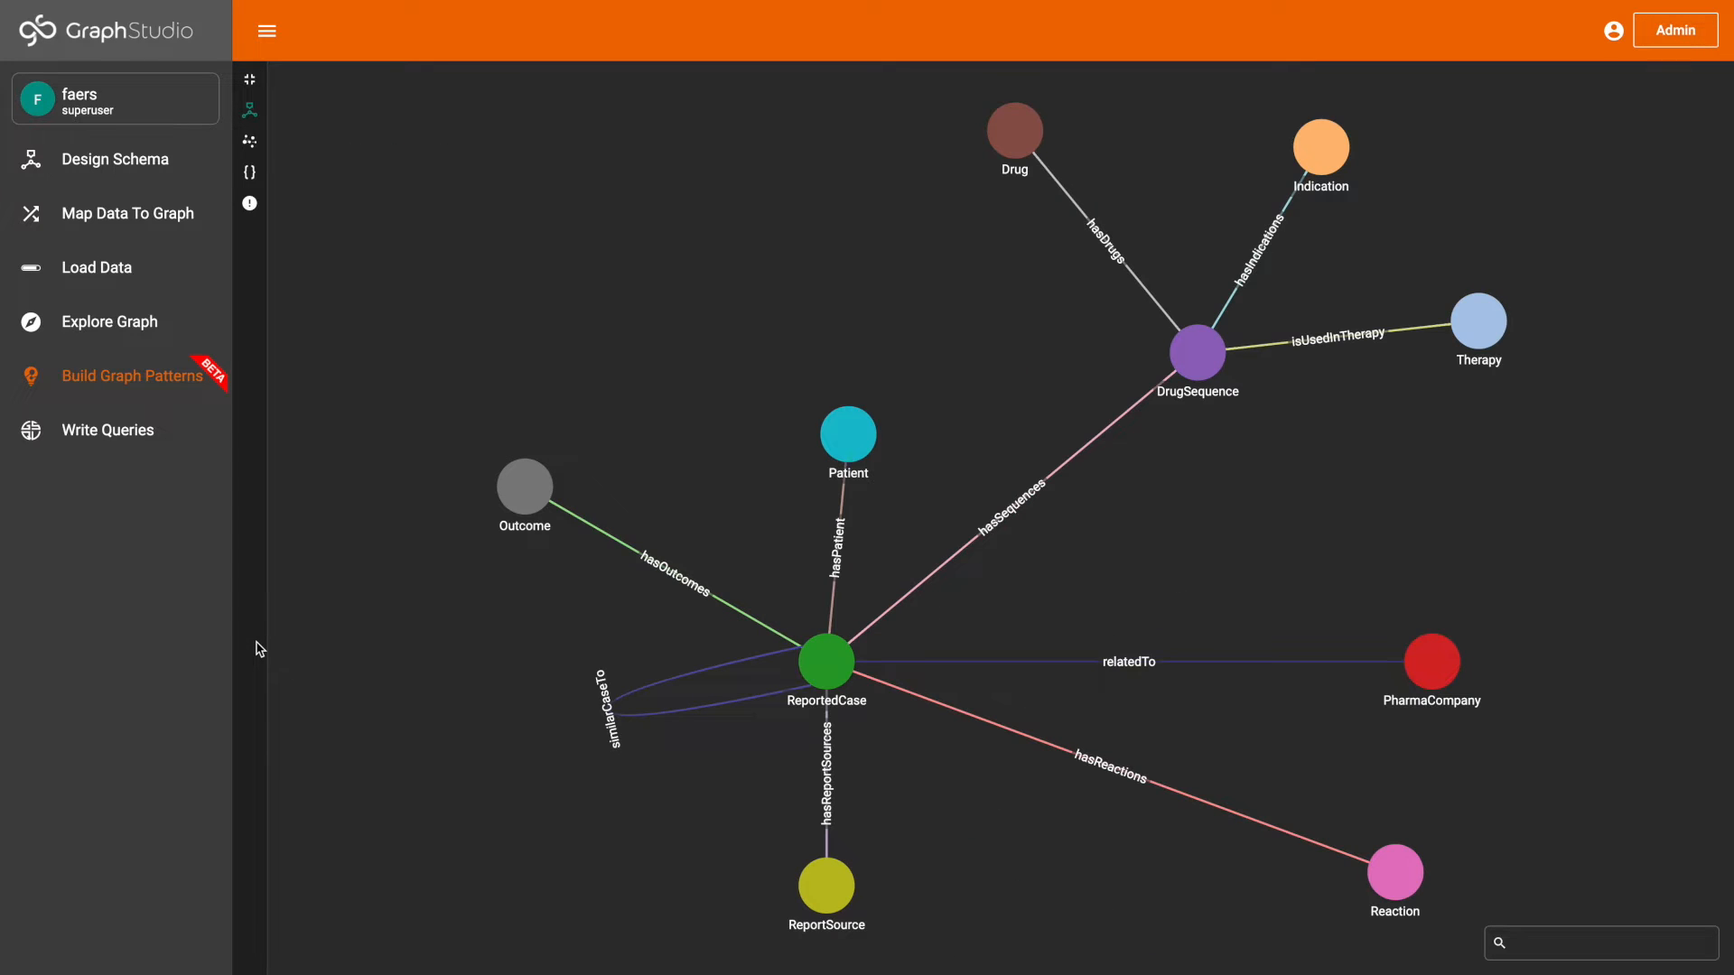
mouse_move(1013, 162)
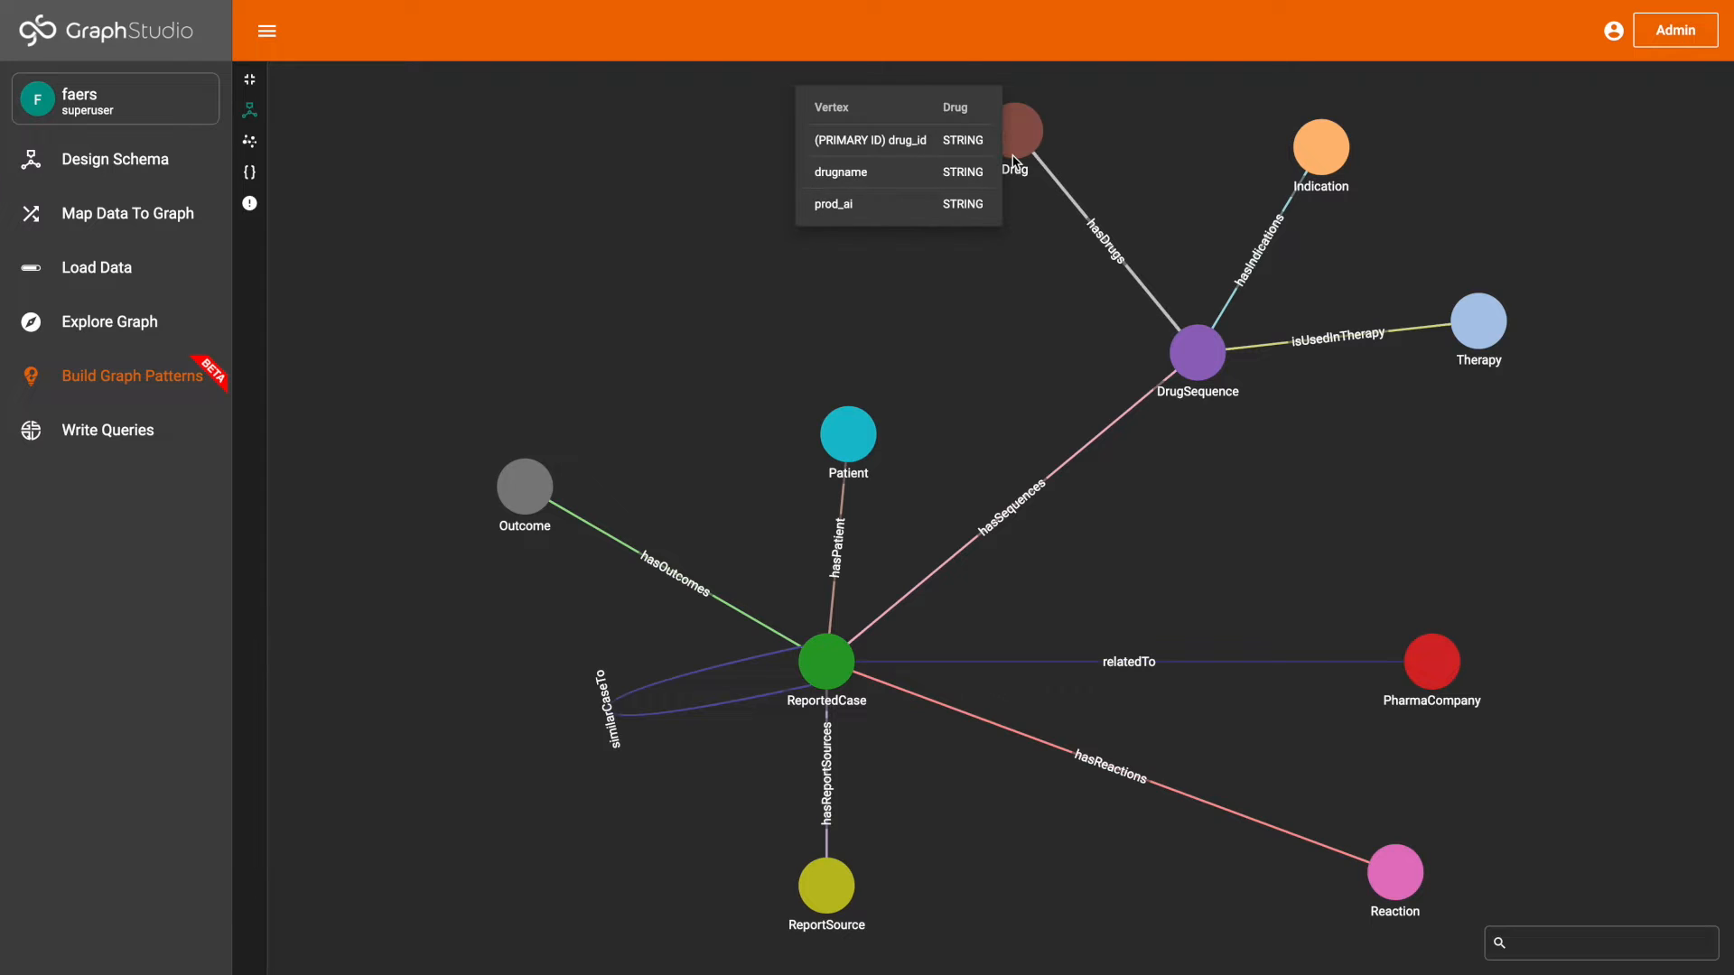
mouse_move(1100, 233)
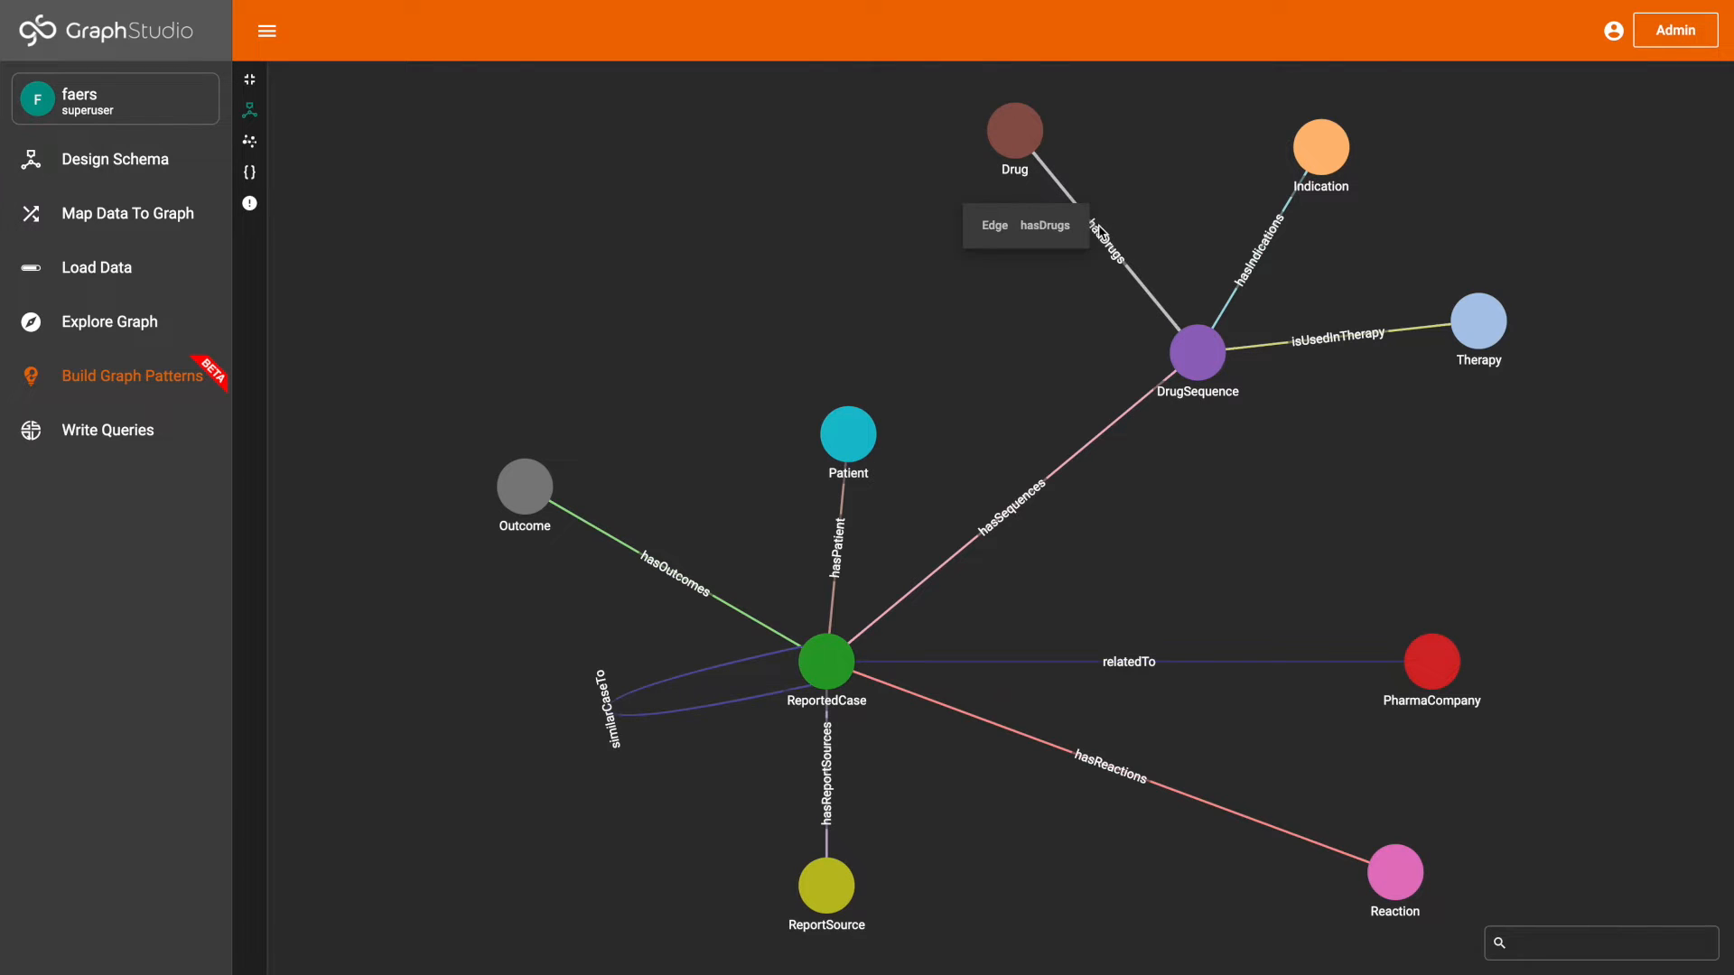
mouse_move(1197, 357)
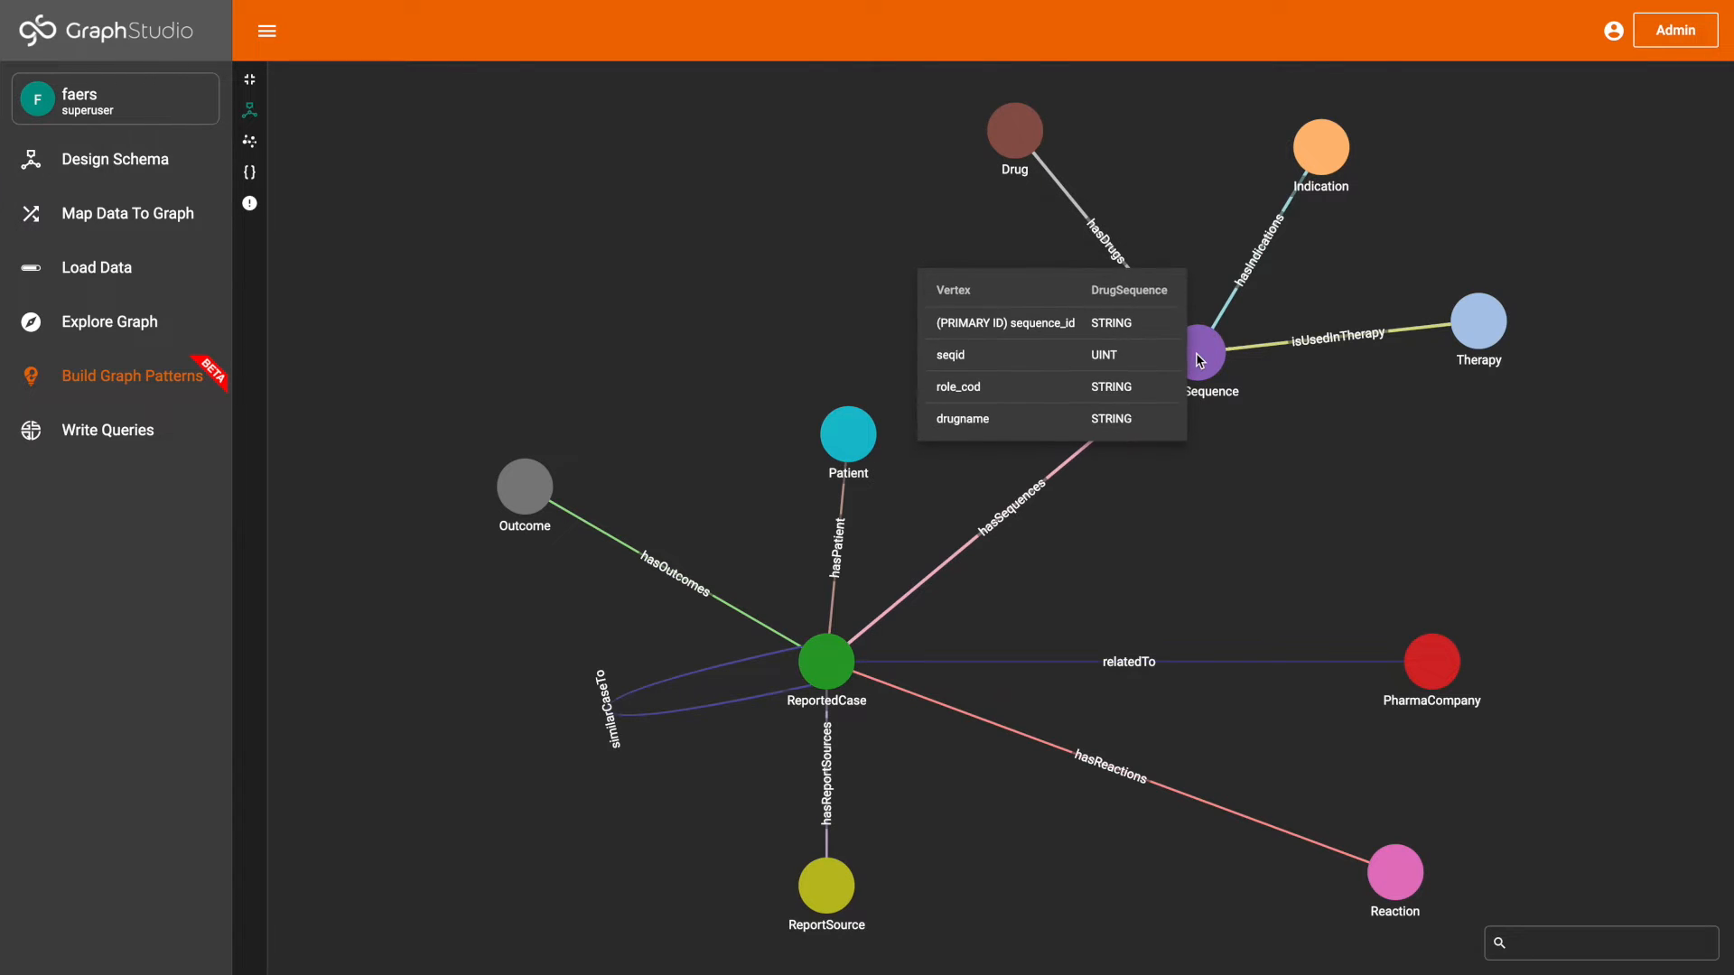
mouse_move(1070, 453)
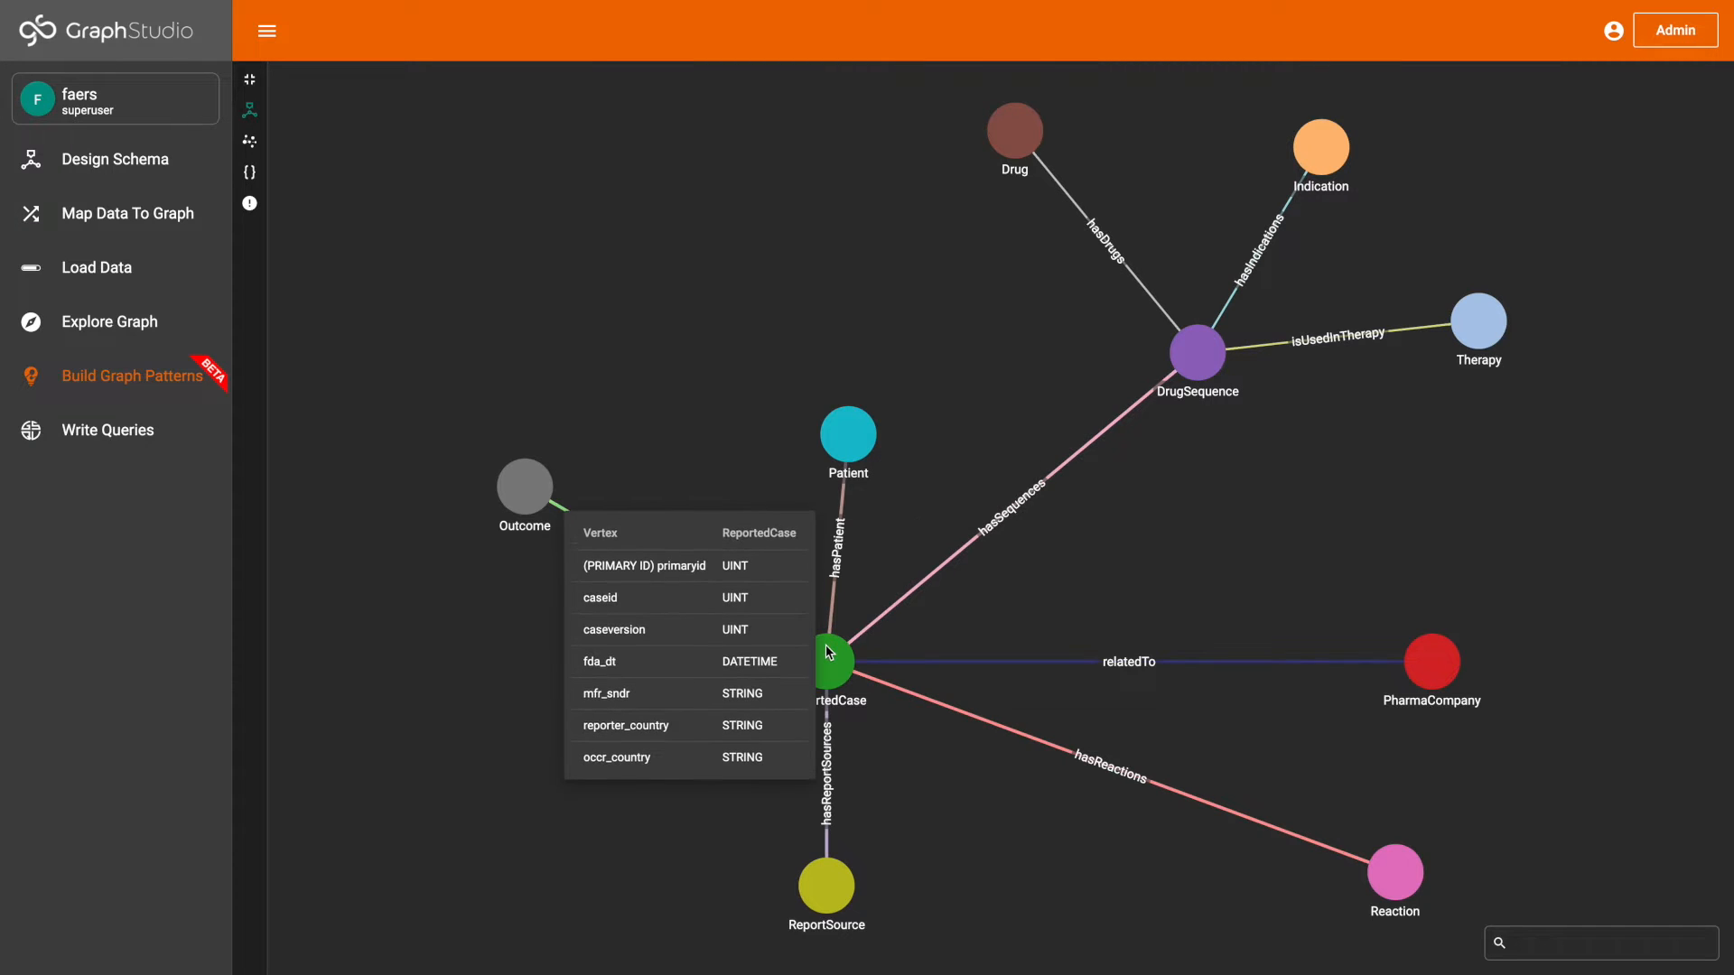
mouse_move(642, 593)
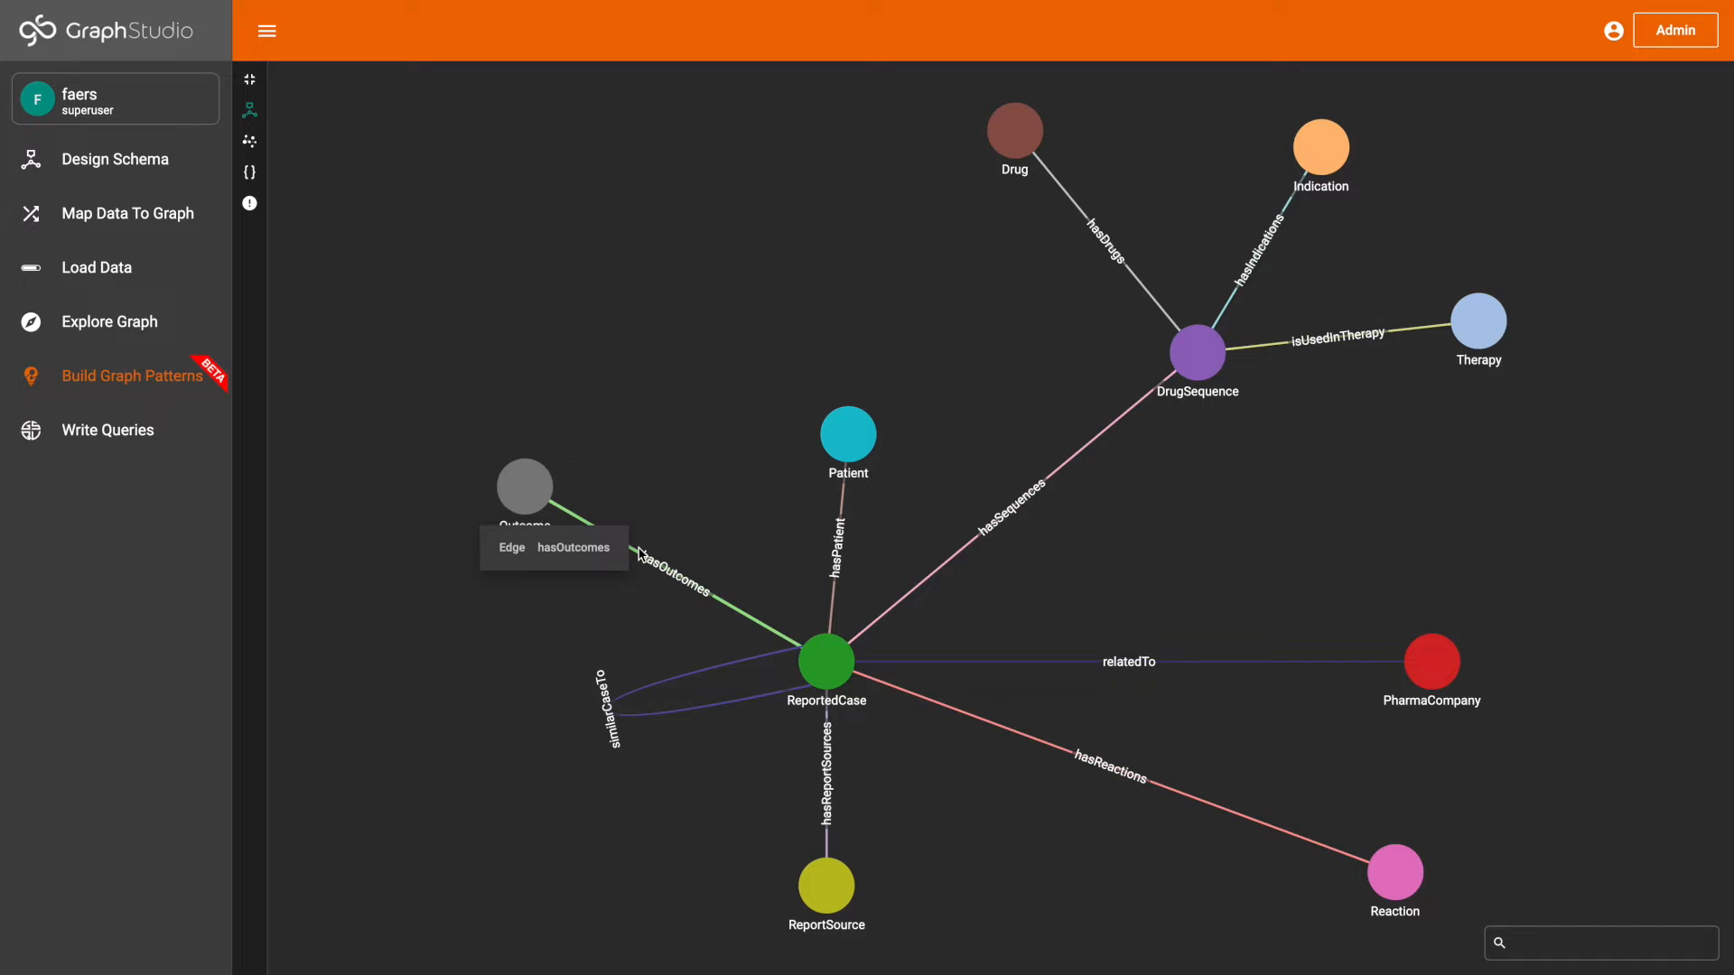
mouse_move(540, 500)
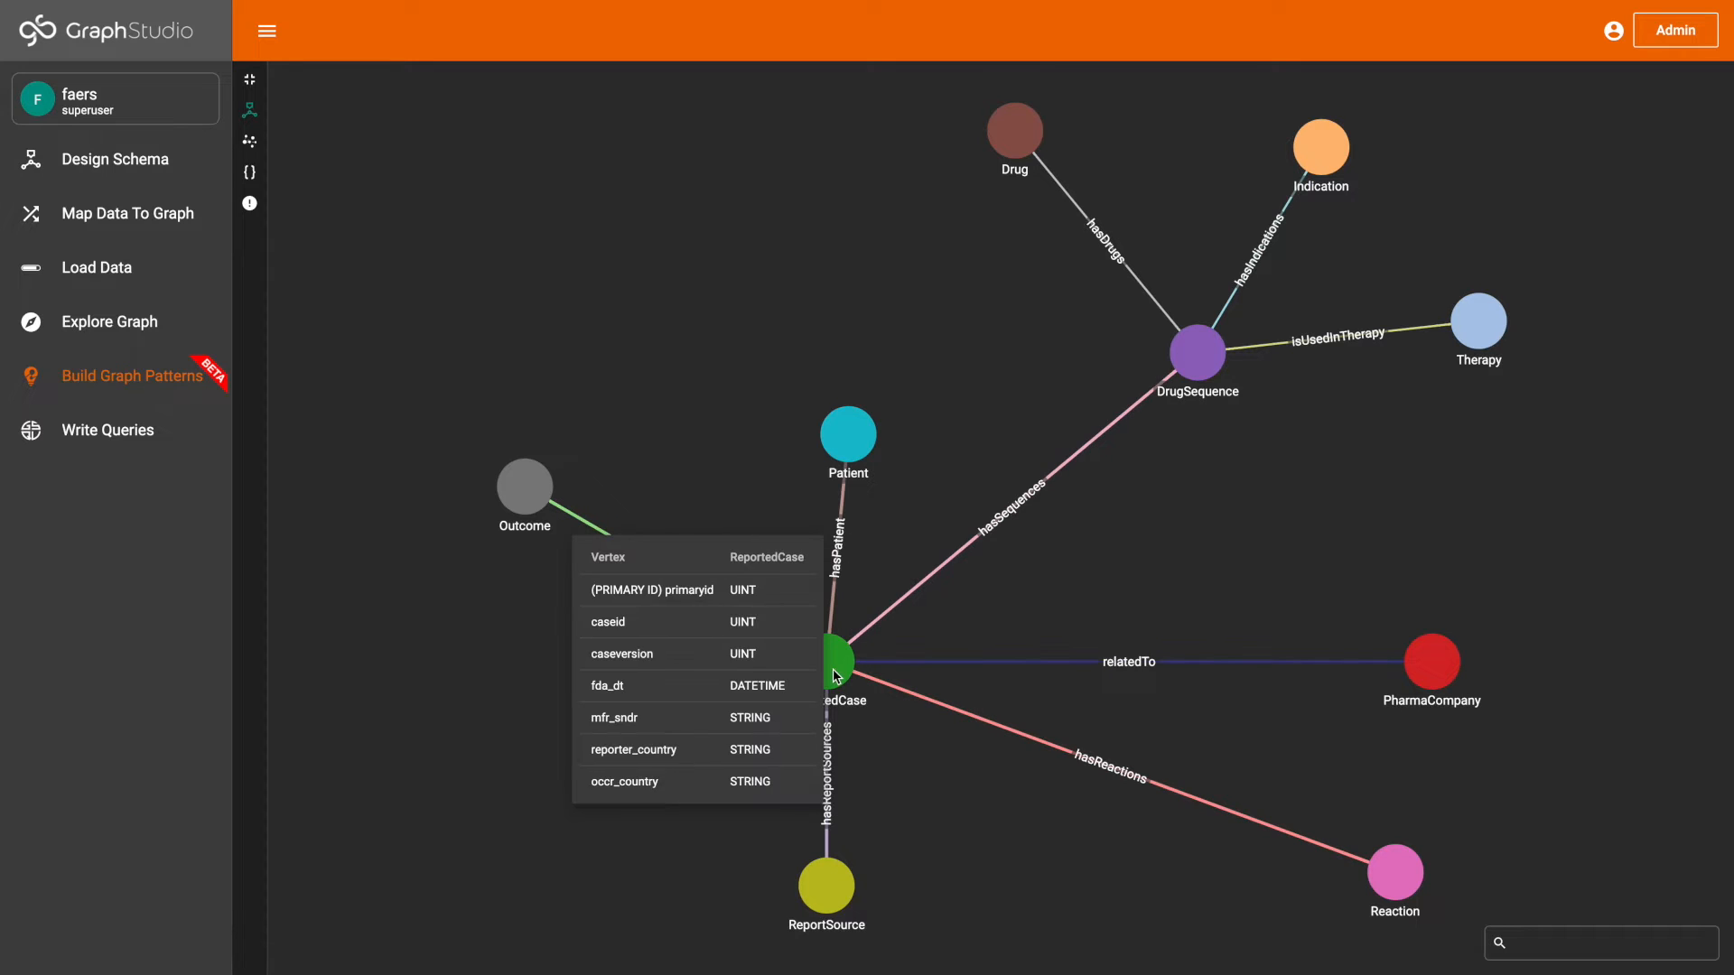
mouse_move(560, 544)
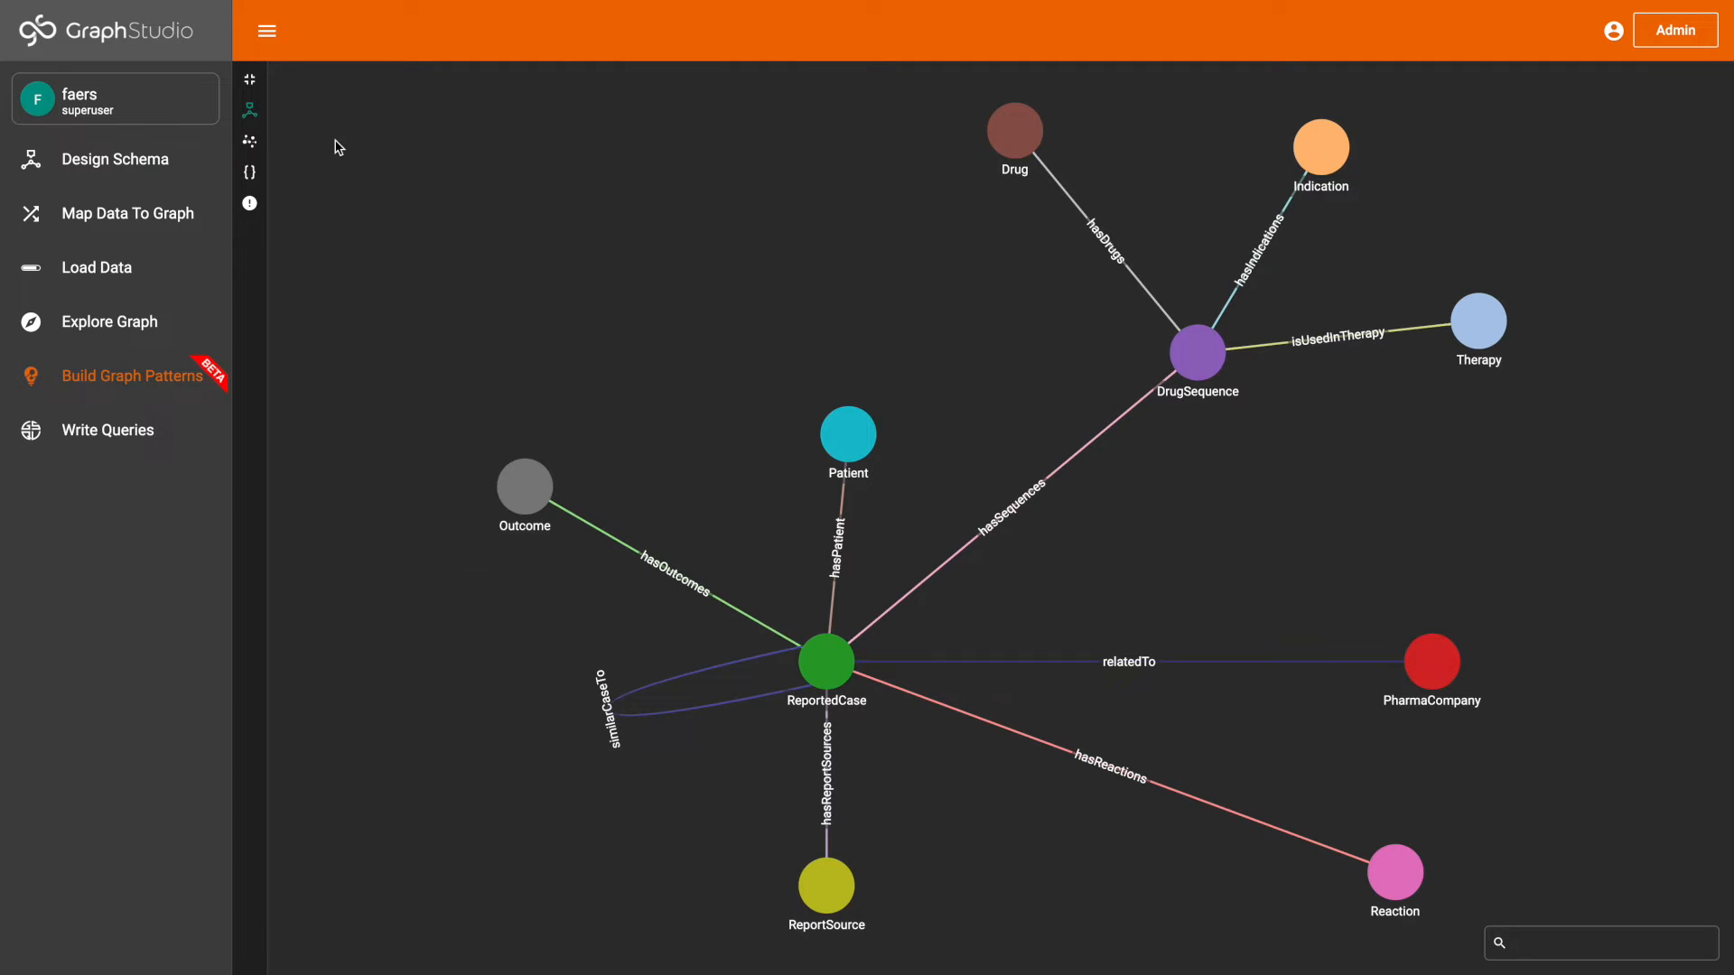
left_click(250, 82)
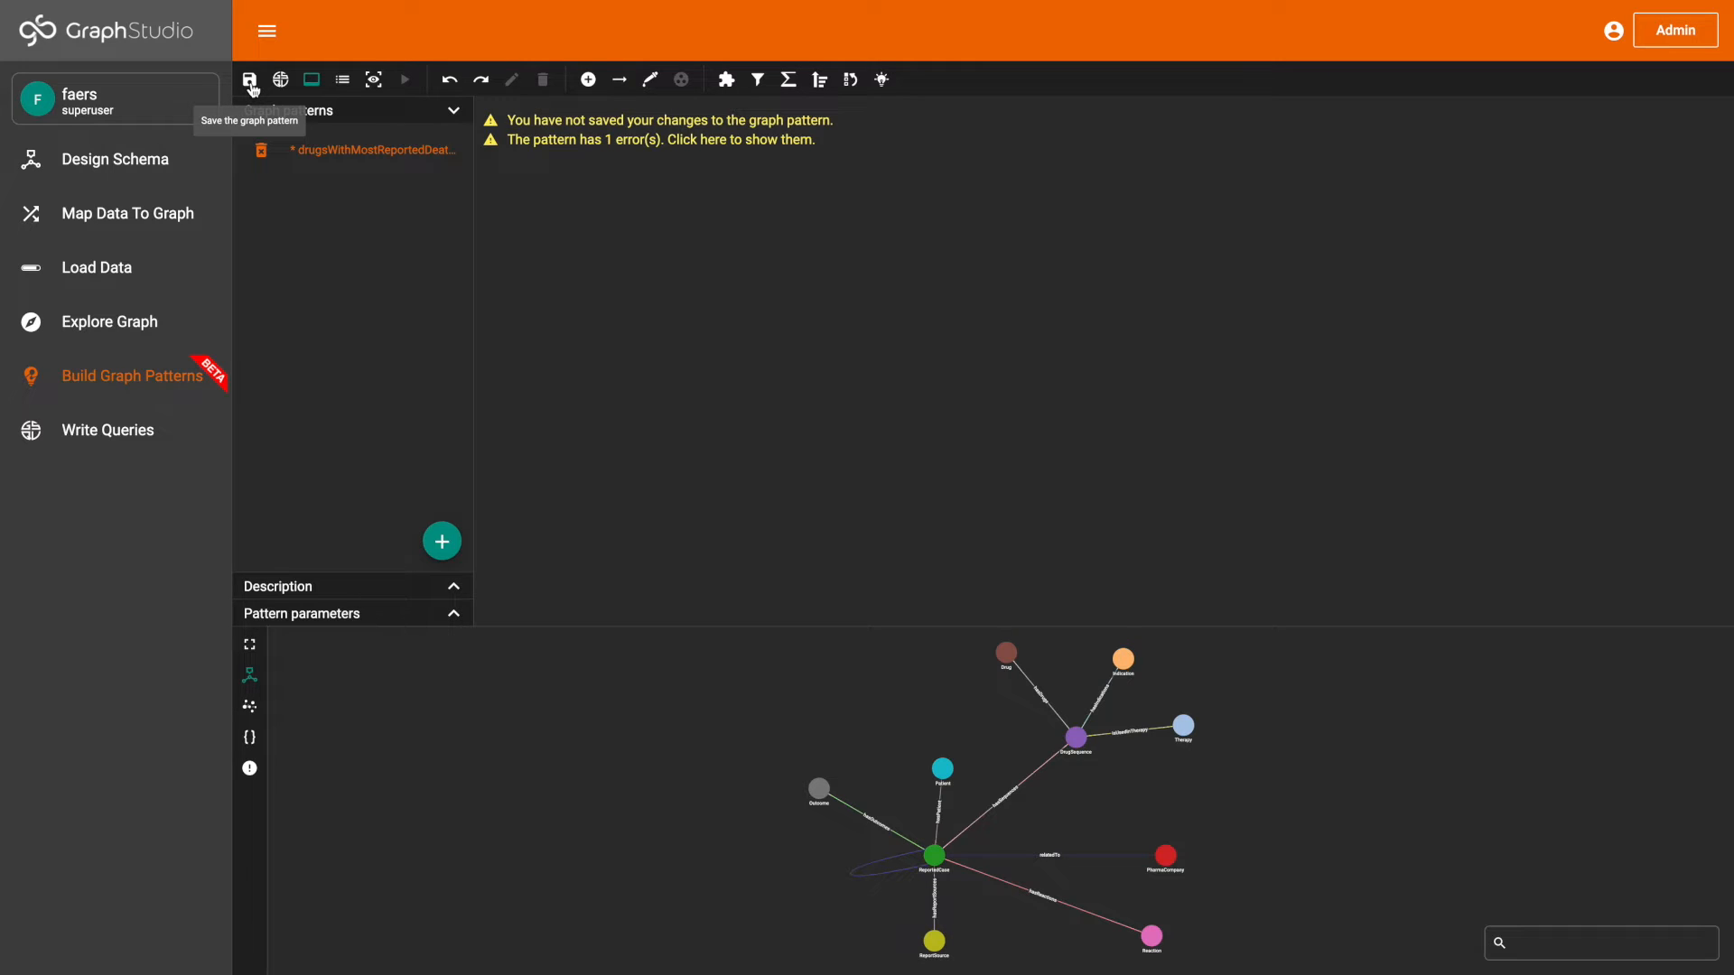
- Pick the hasDrugs, hasSequences and hasOutcomes edges from the schema into the pattern
left_click(651, 81)
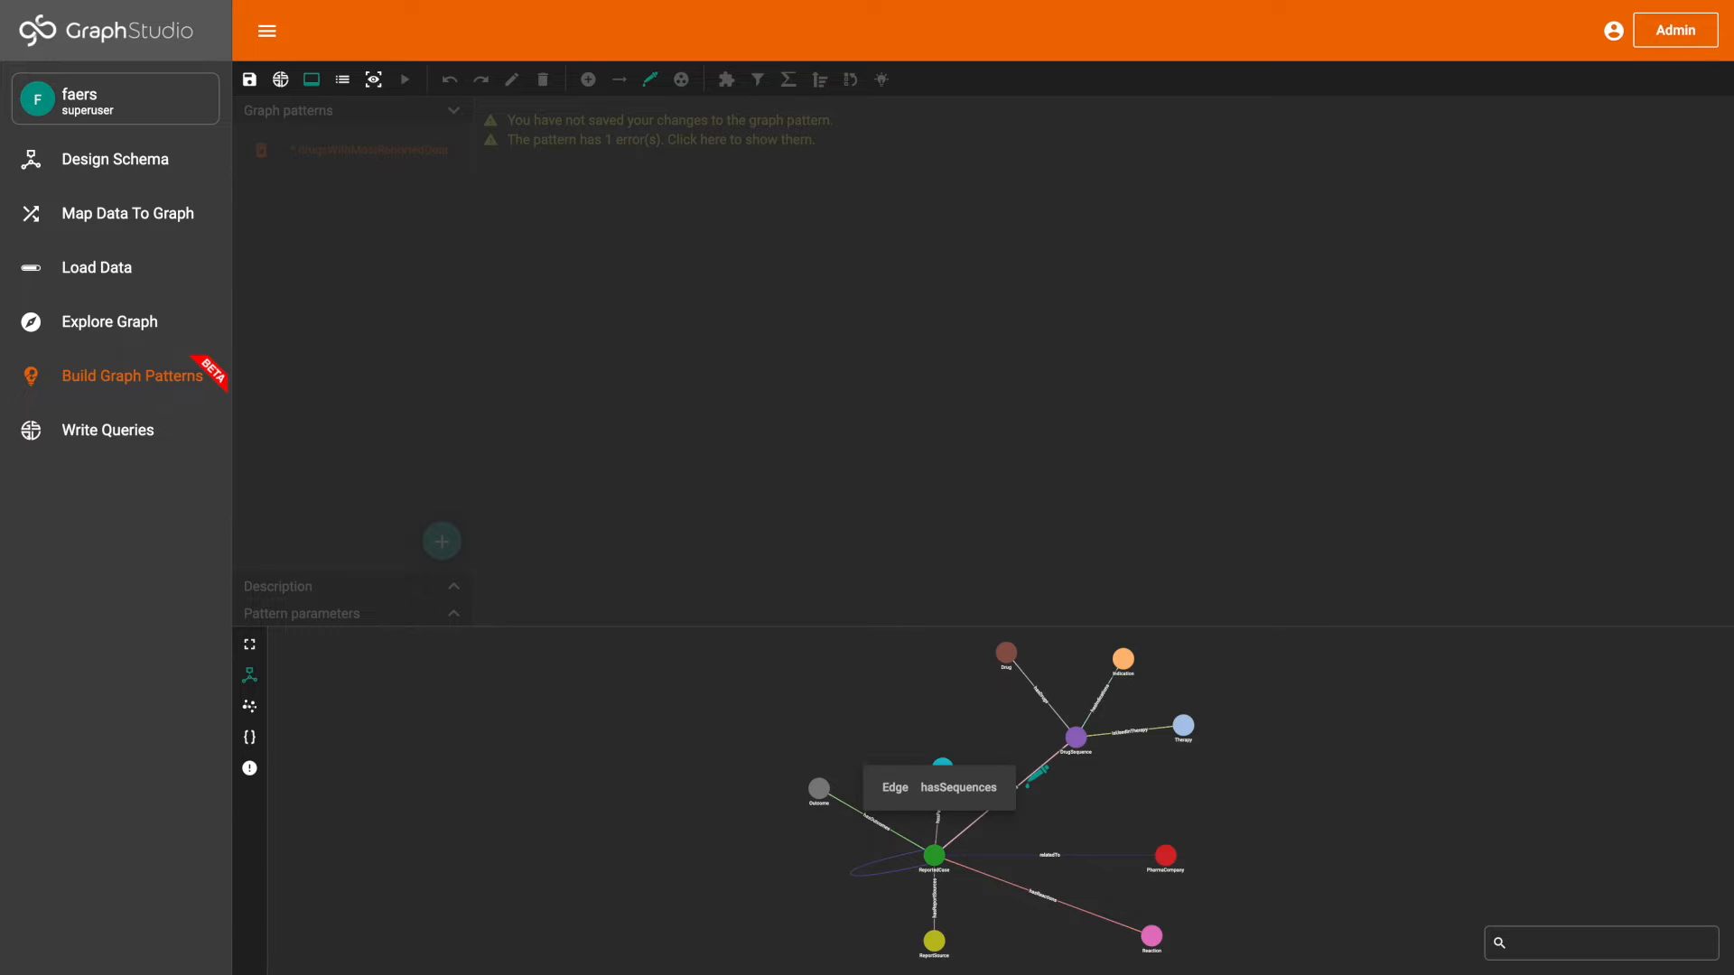
left_click(1047, 714)
left_click(649, 79)
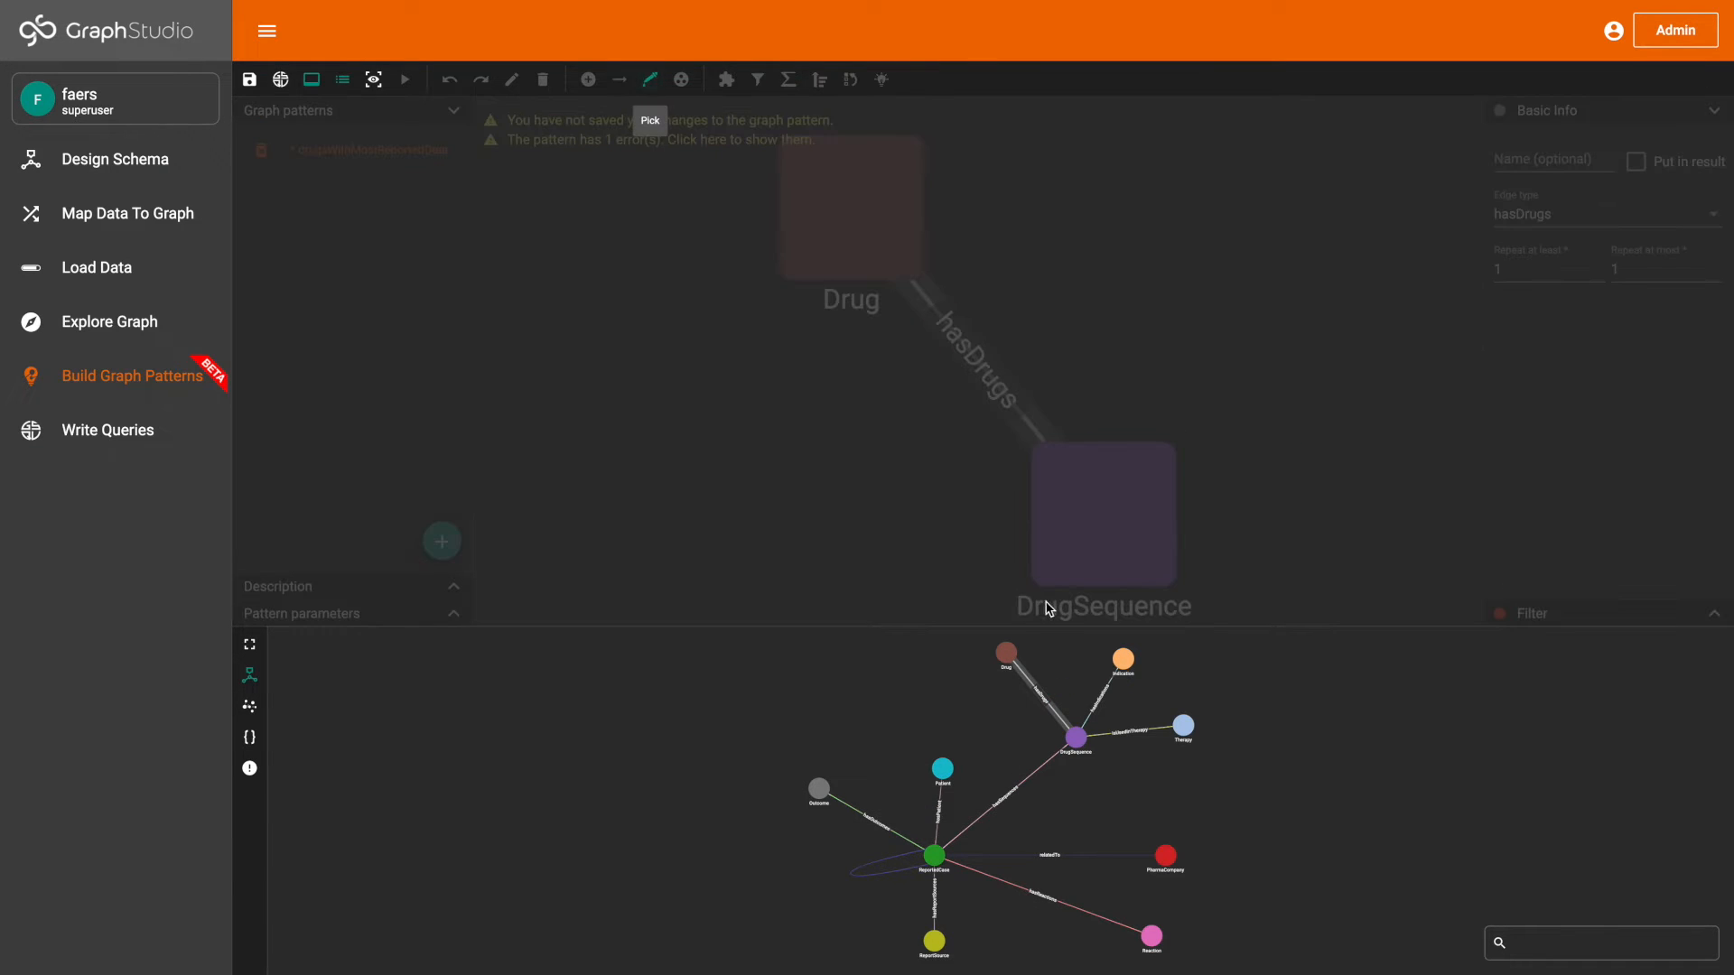
left_click(1025, 780)
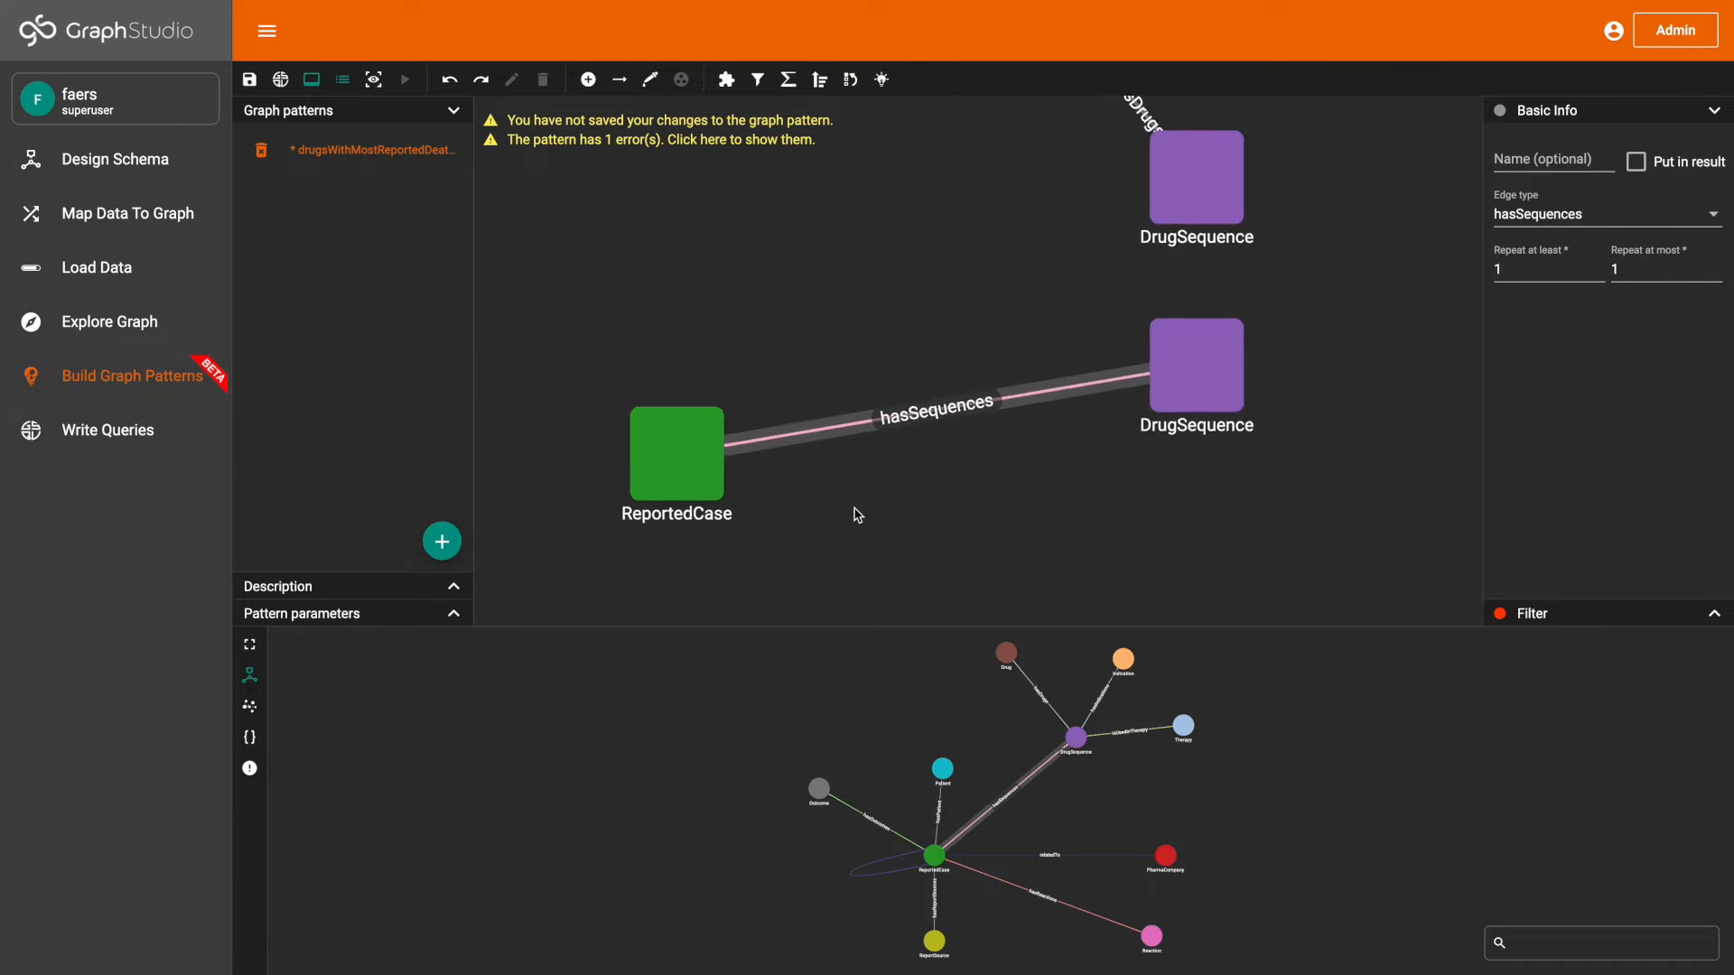
left_click(650, 80)
left_click(880, 828)
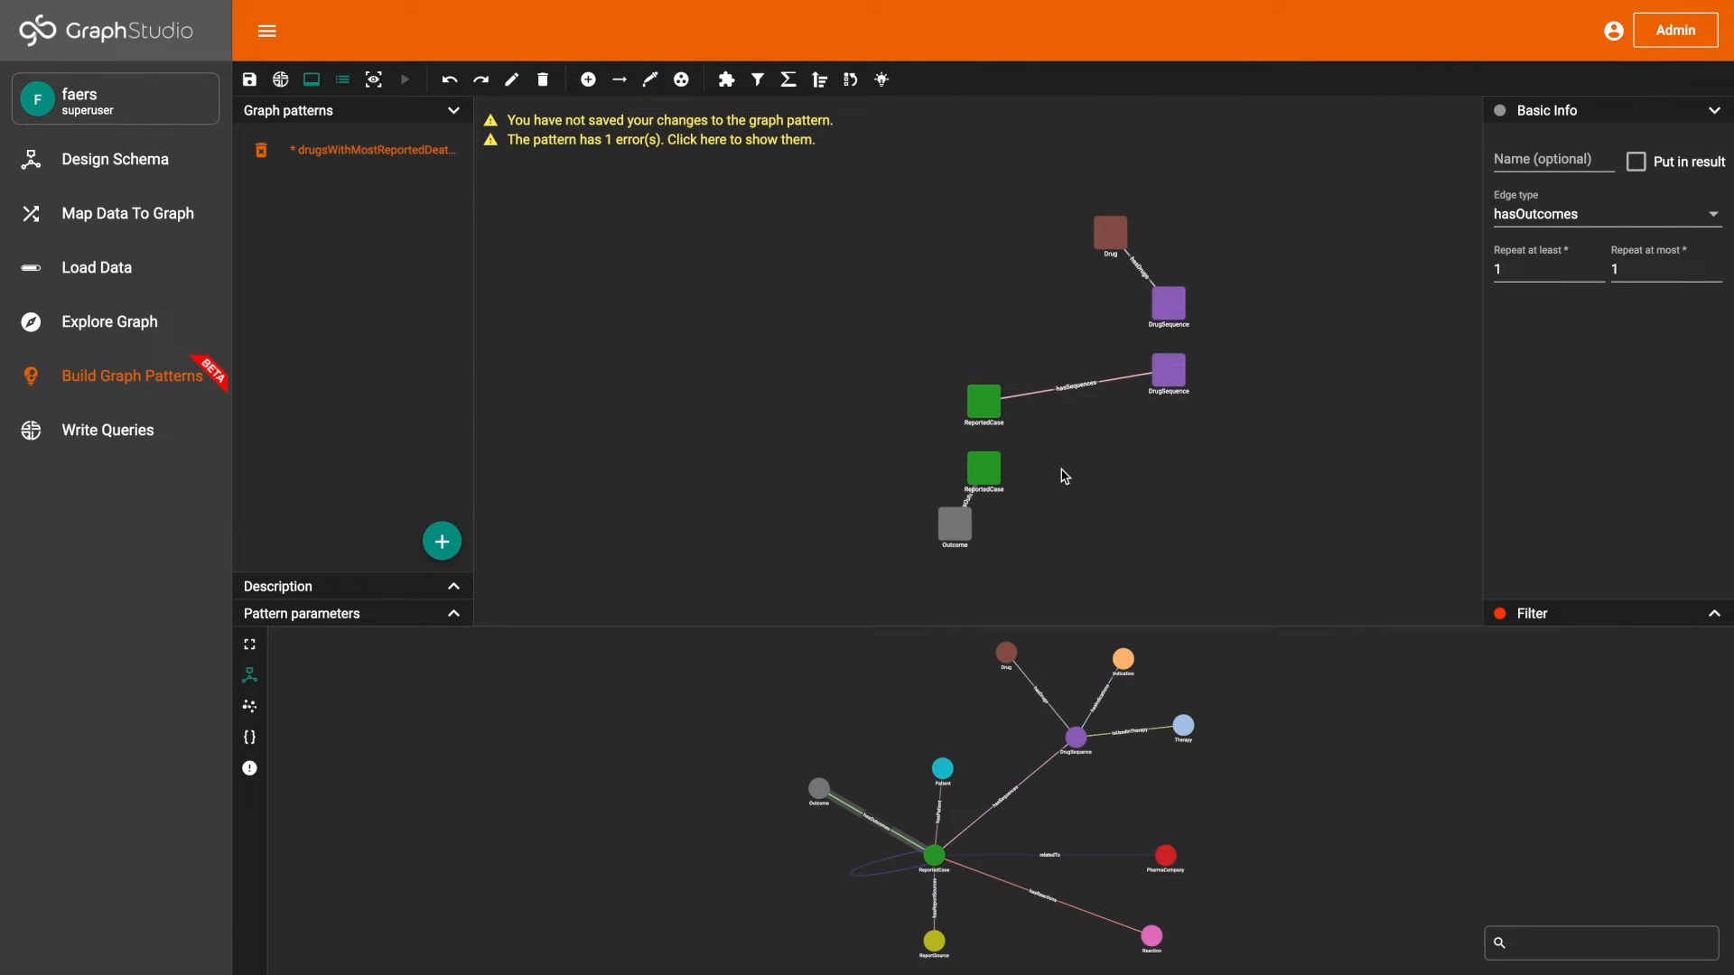
- Merge the two DrugSequence vertices into one and line it up horizontally with the Drug vertex
left_click_drag(1112, 234, 706, 284)
left_click_drag(1161, 305, 908, 285)
left_click(1177, 385)
left_click(936, 293, "shift")
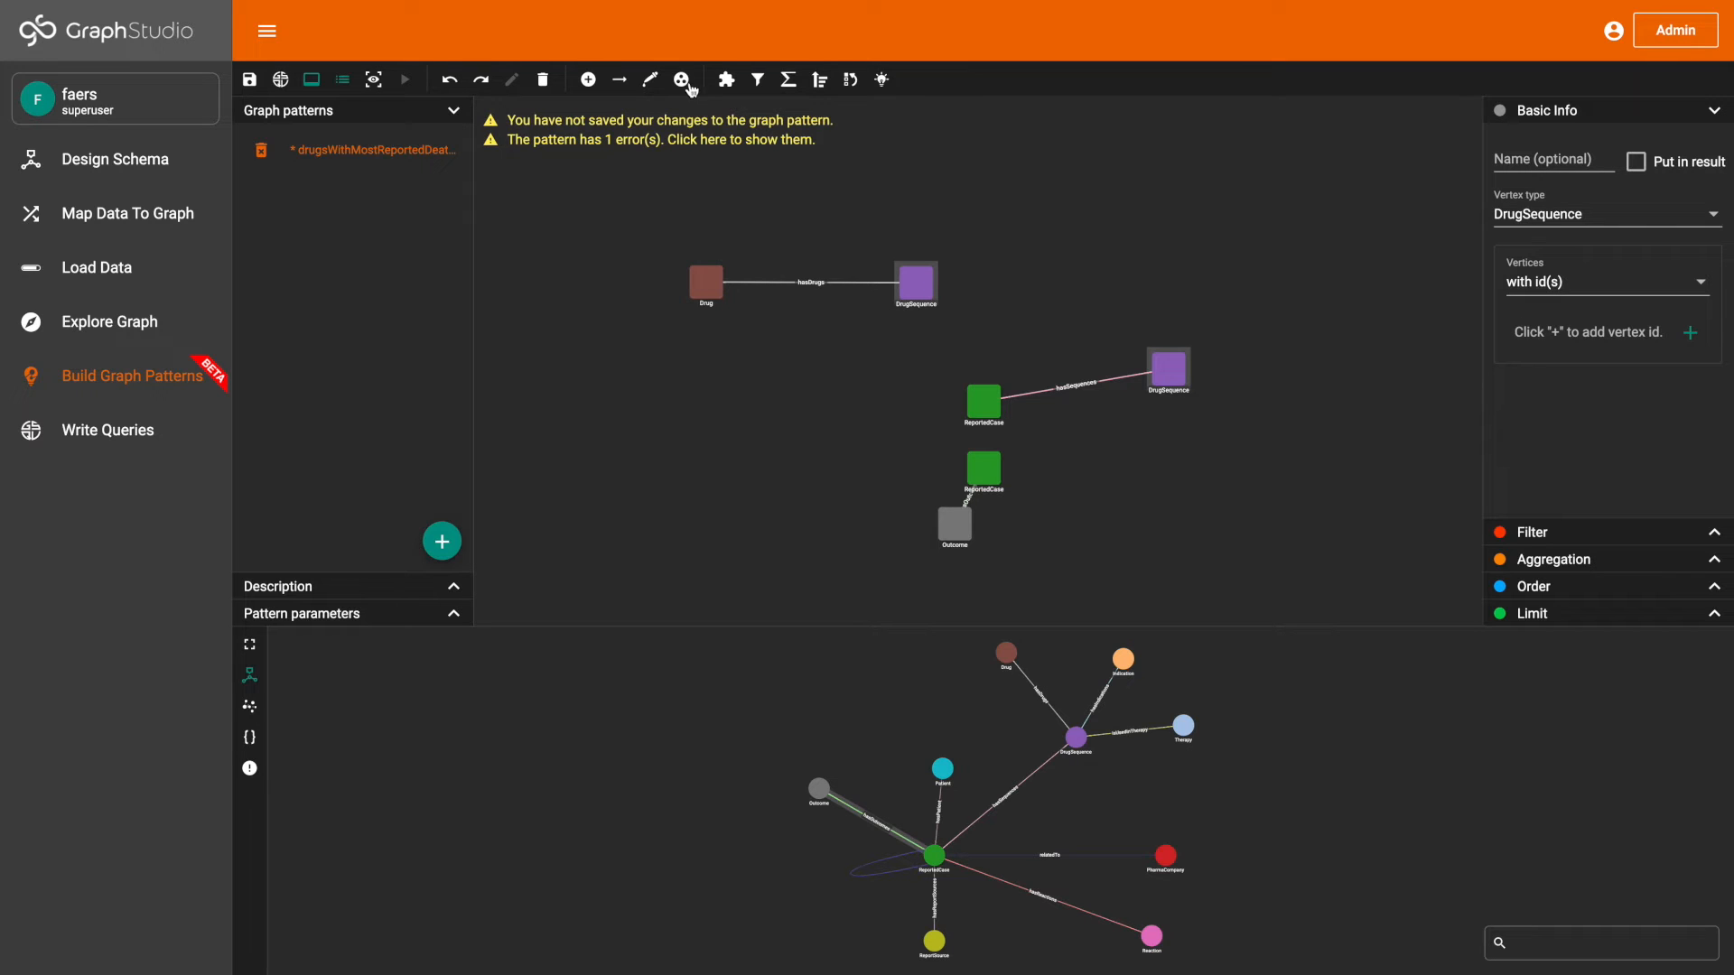
left_click(689, 83)
left_click_drag(1038, 321, 890, 285)
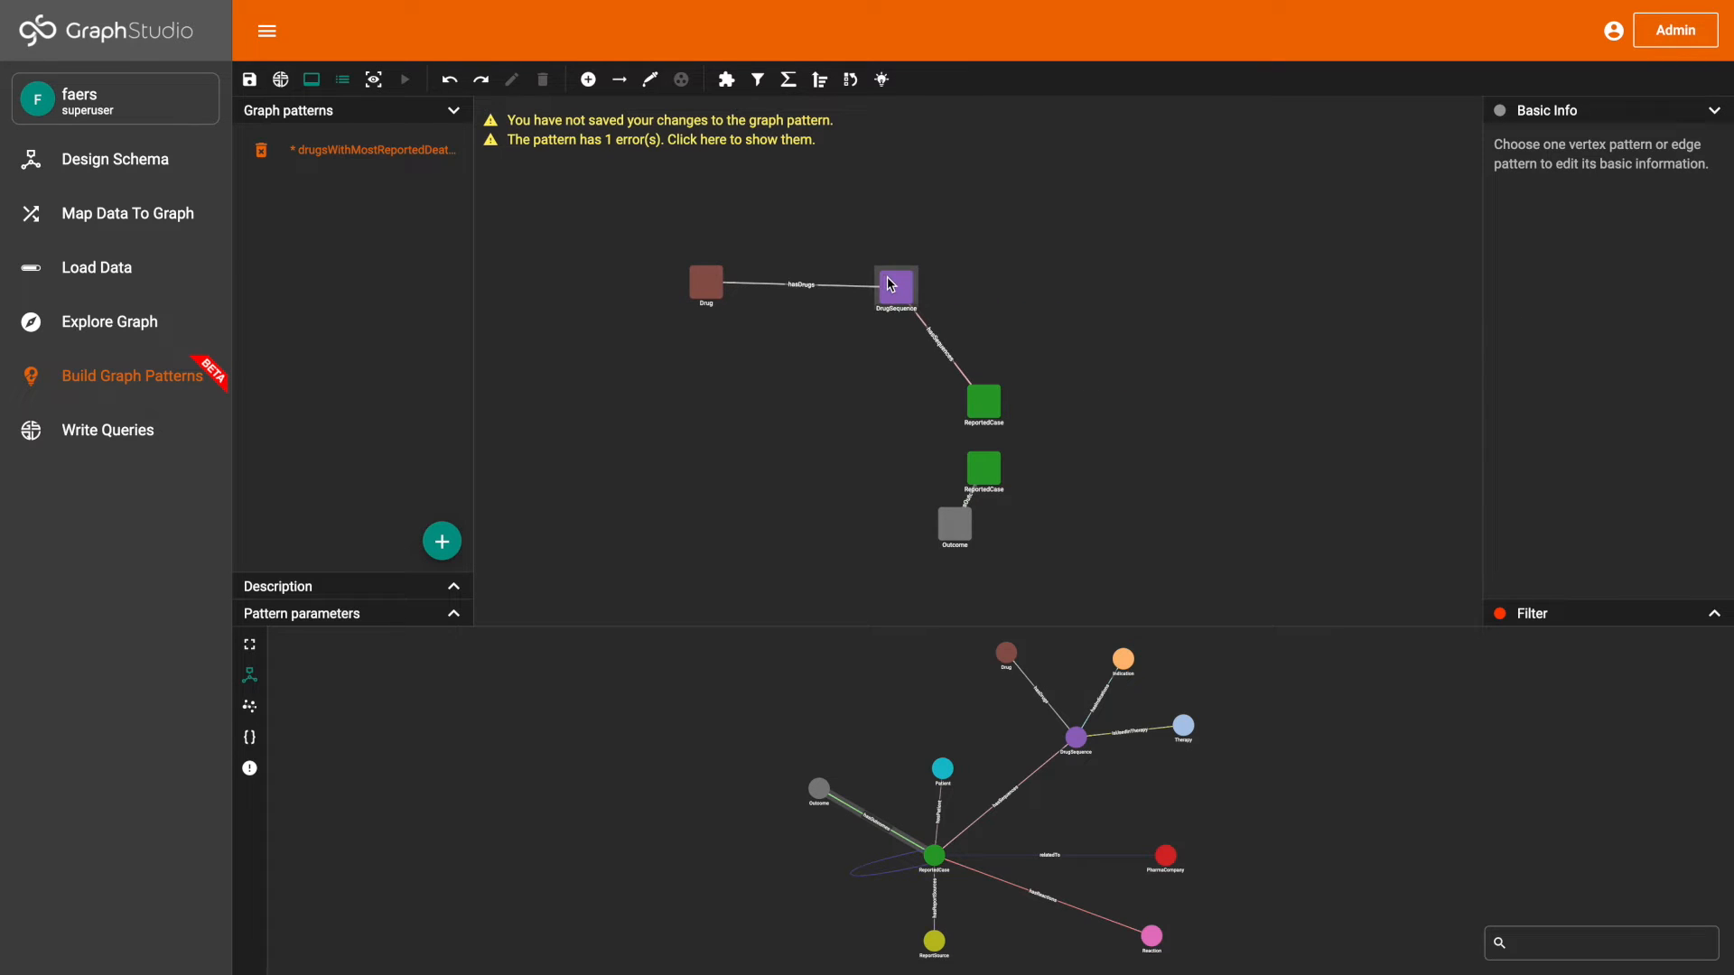
- Merge the two ReportedCase vertices and line up ReportedCase and Outcome in the same row as DrugSequence
left_click_drag(992, 397, 1034, 289)
left_click(992, 471, "shift")
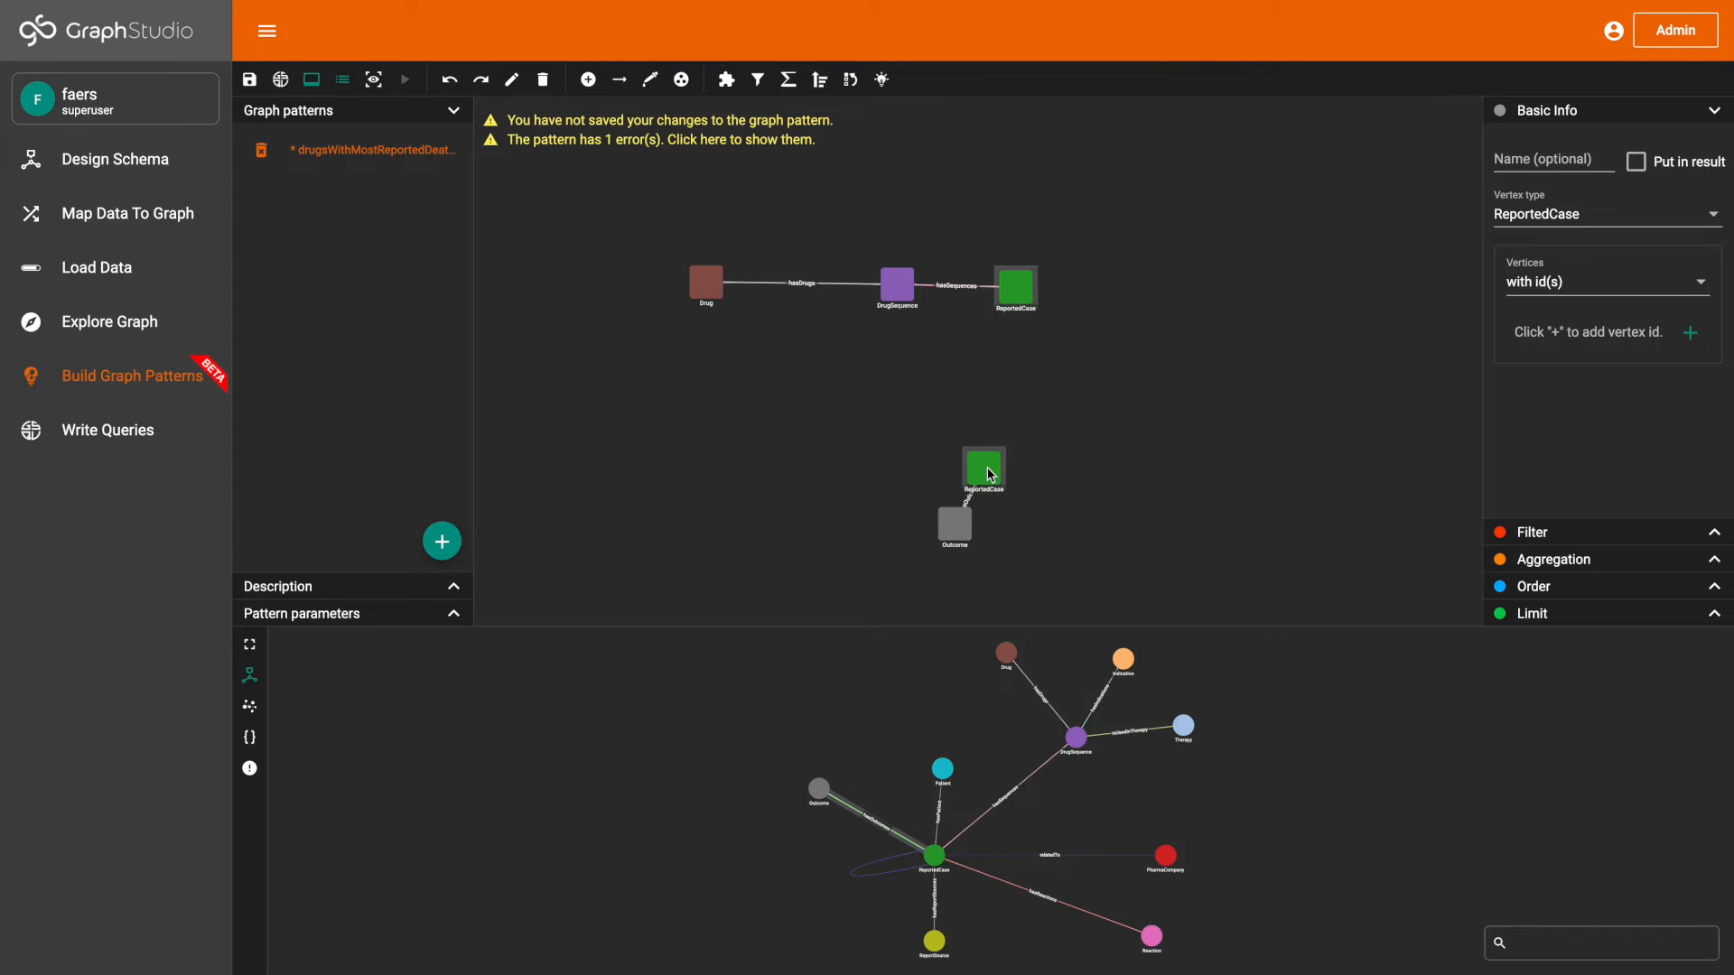
left_click(681, 79)
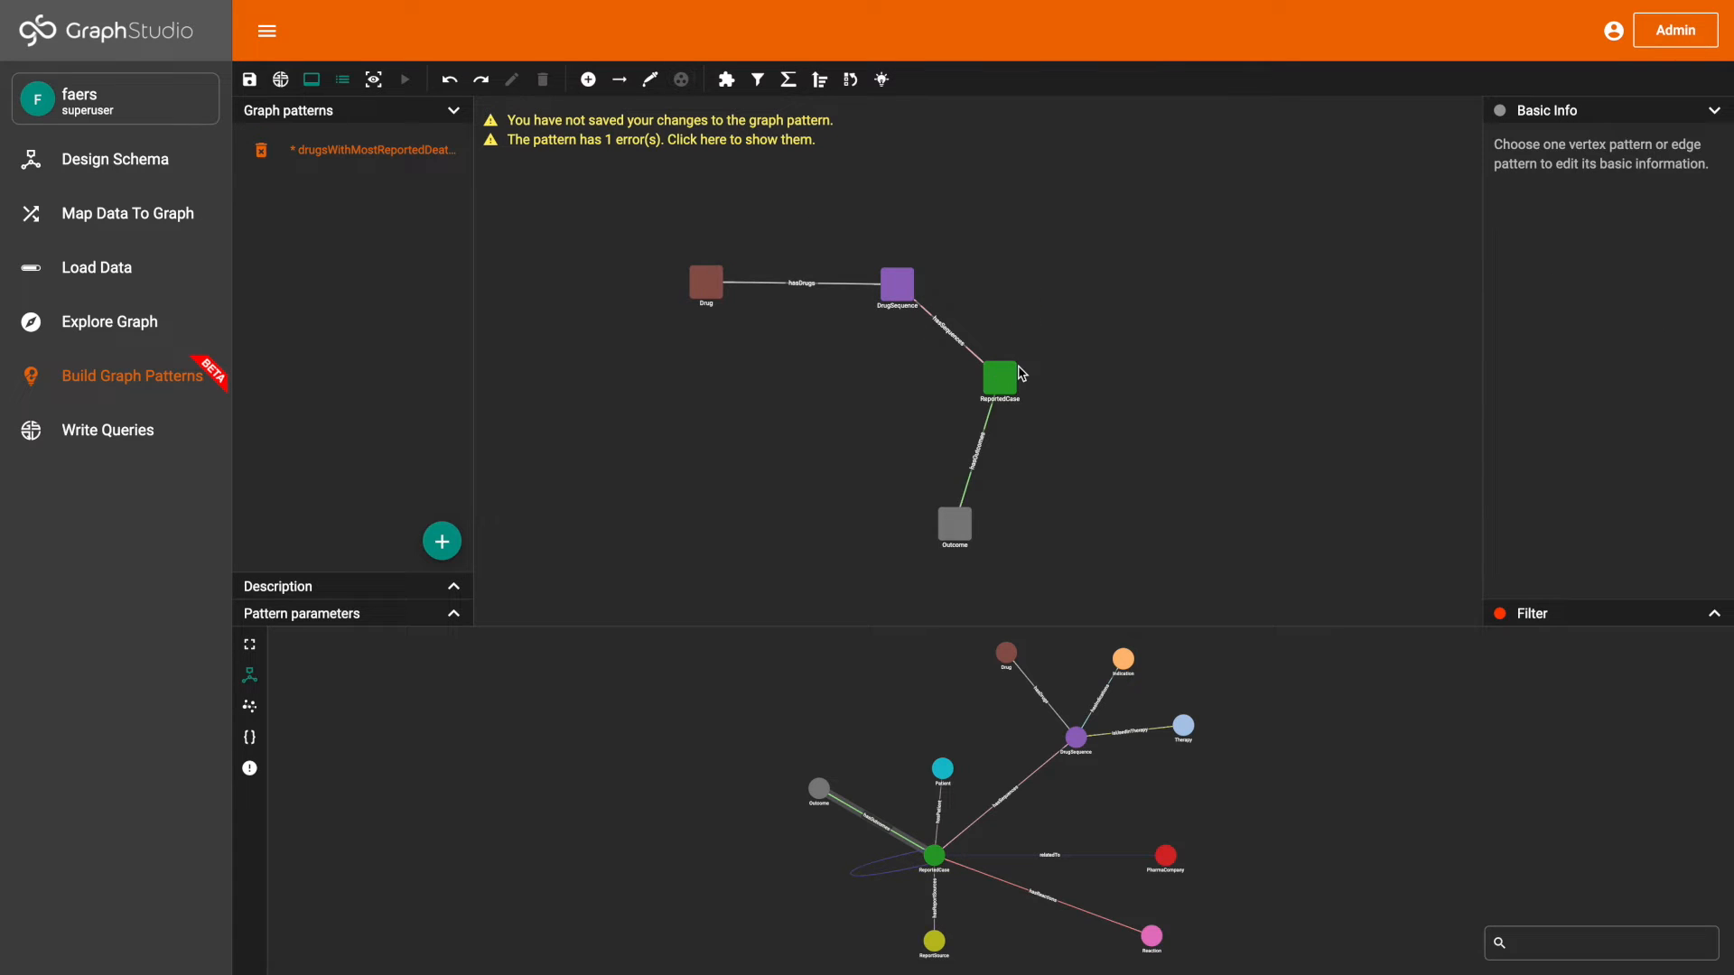
left_click_drag(1004, 378, 1024, 285)
left_click_drag(965, 522, 1157, 283)
left_click(1156, 283)
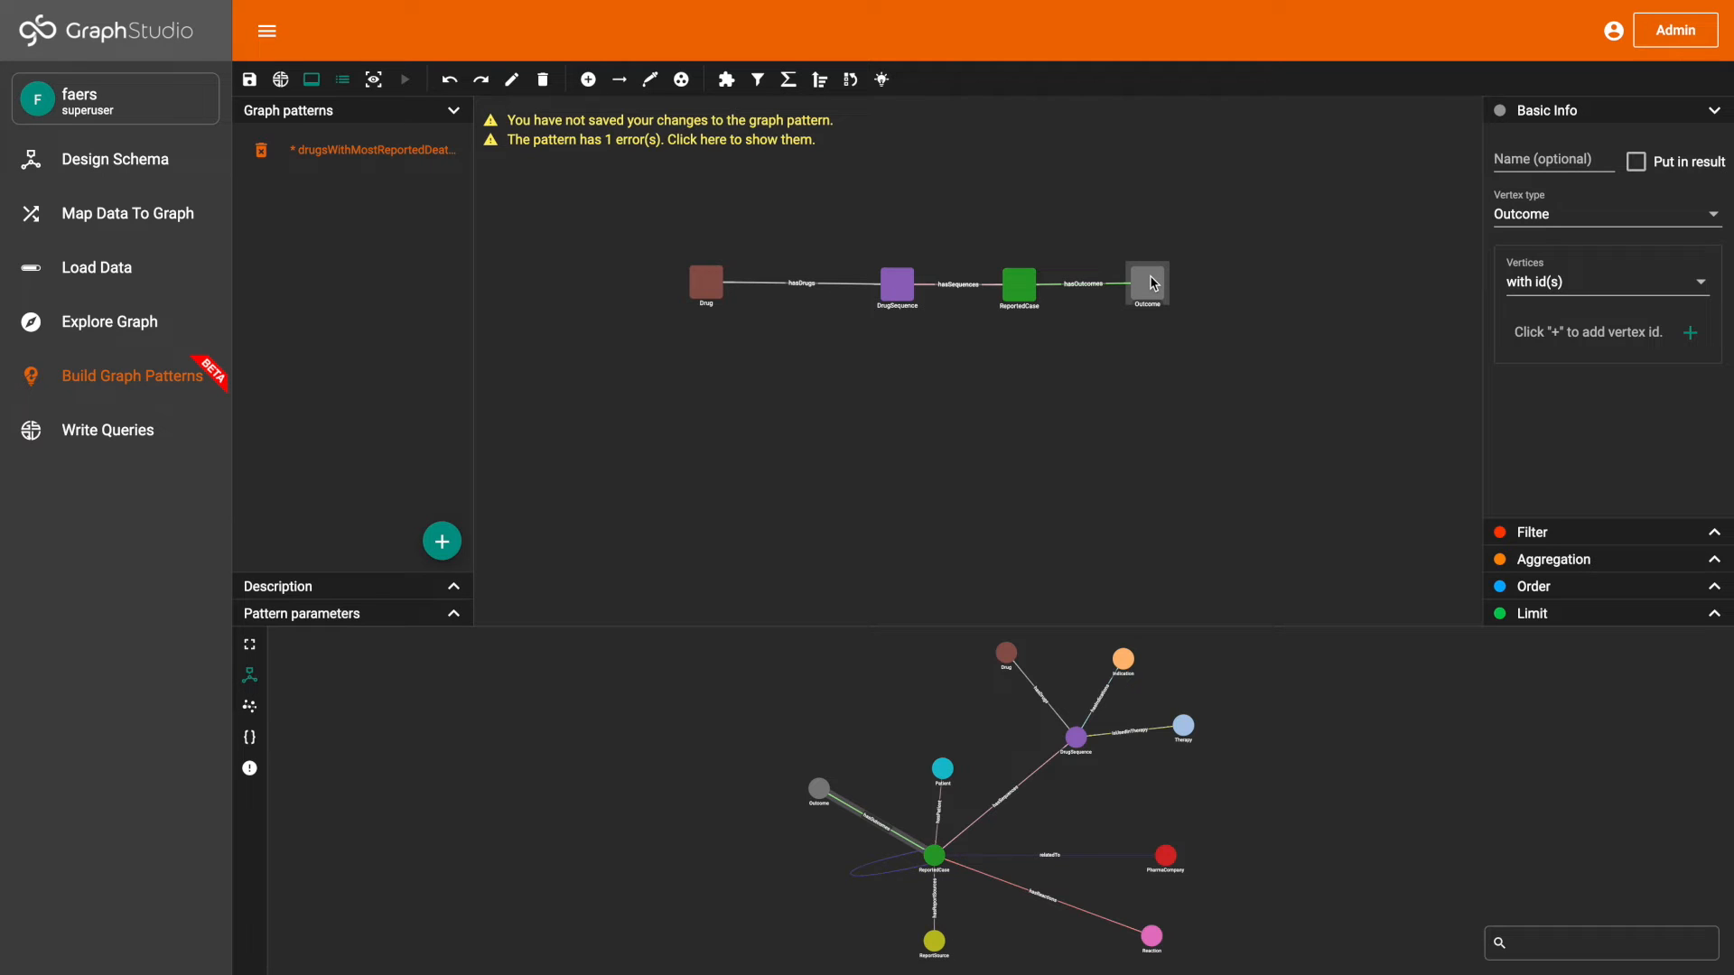
- Name the ReportedCase vertex rc and apply the change
left_click(1032, 282)
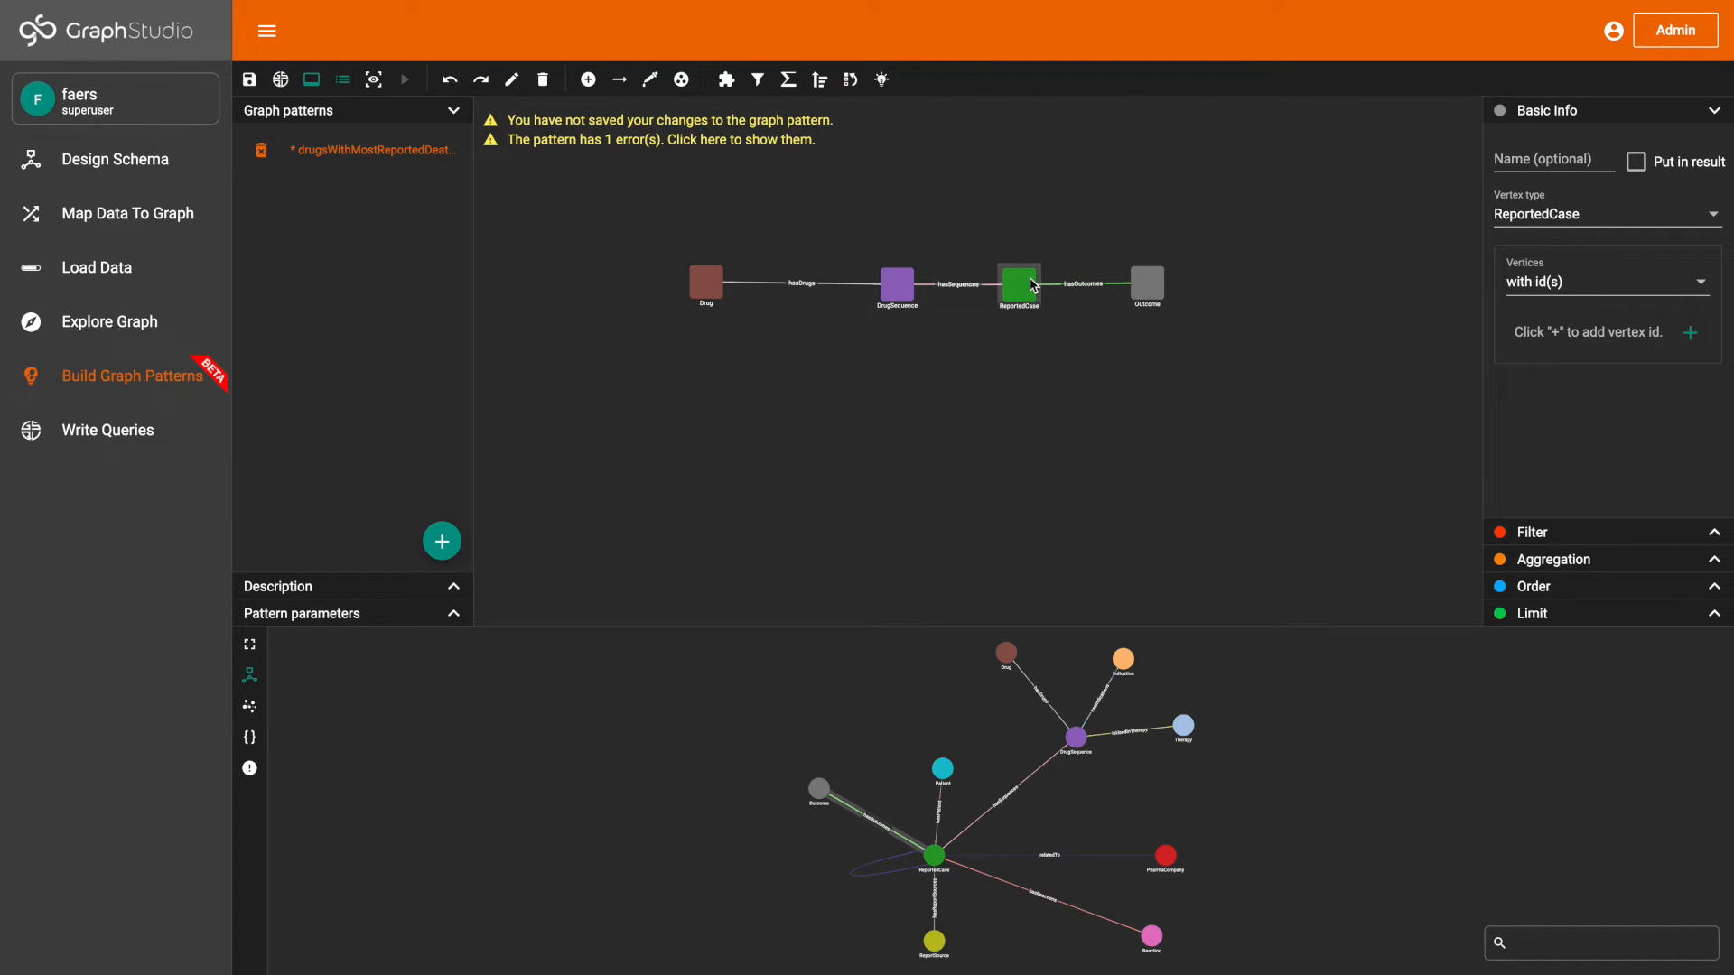
left_click(1569, 158)
type("rc")
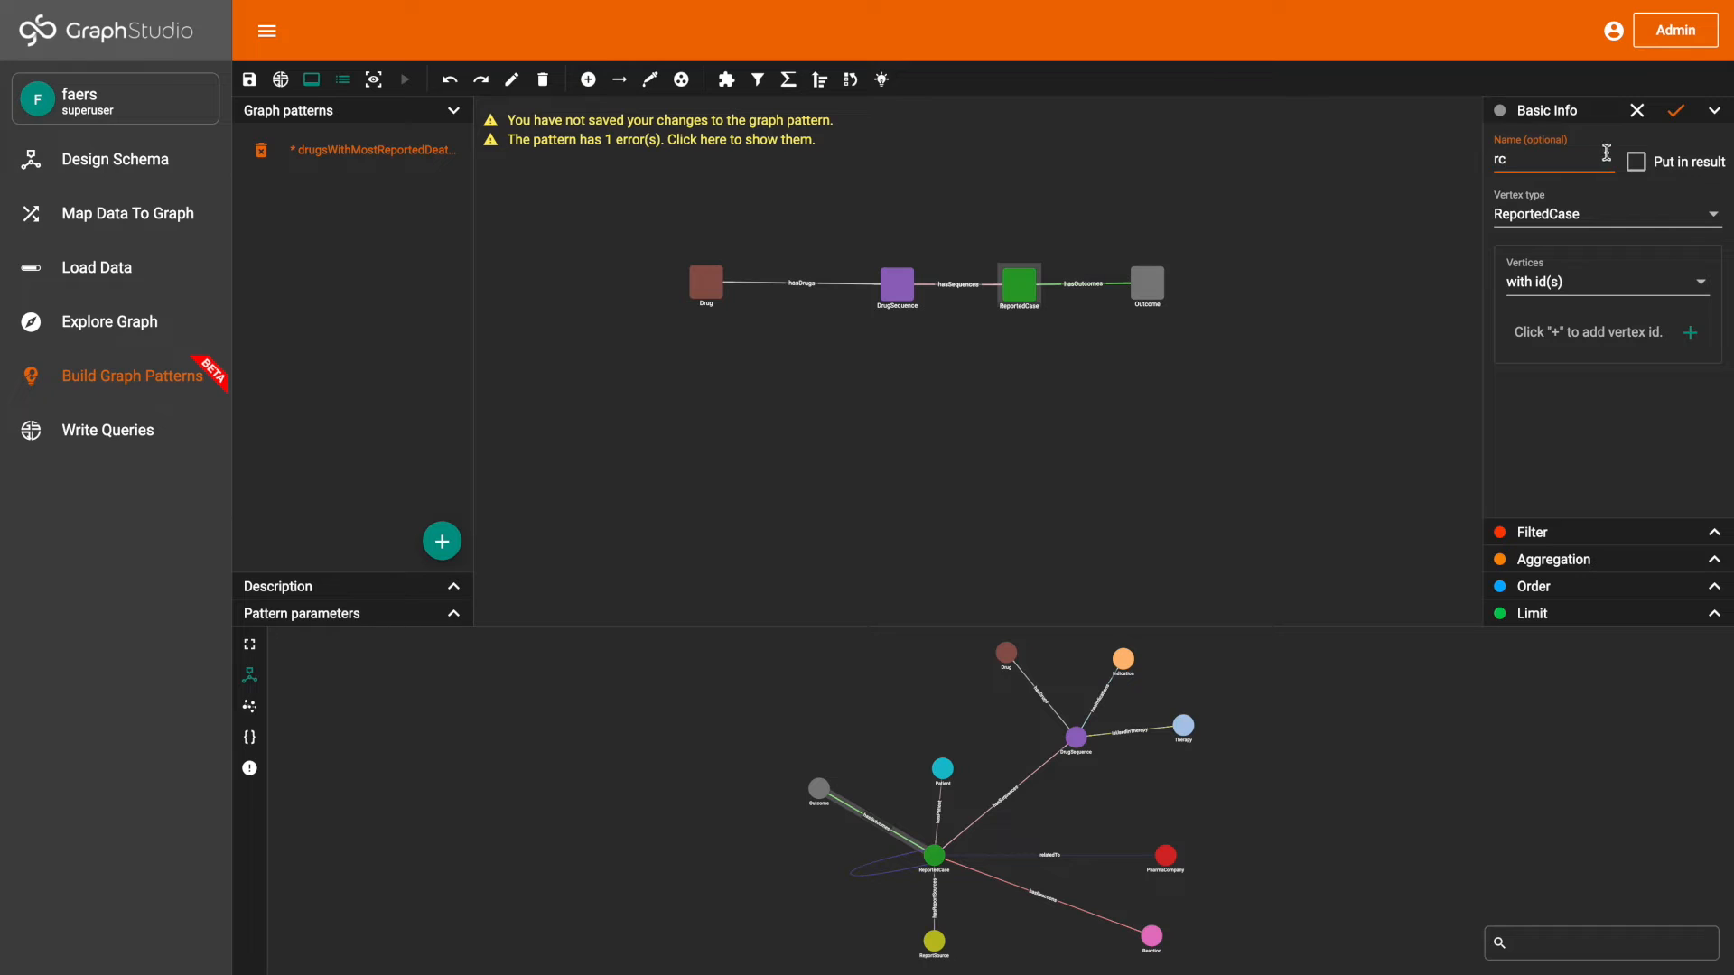
left_click(1675, 110)
- Add a filter to the Outcome vertex with the condition Expression1 == Expression2
left_click(1155, 289)
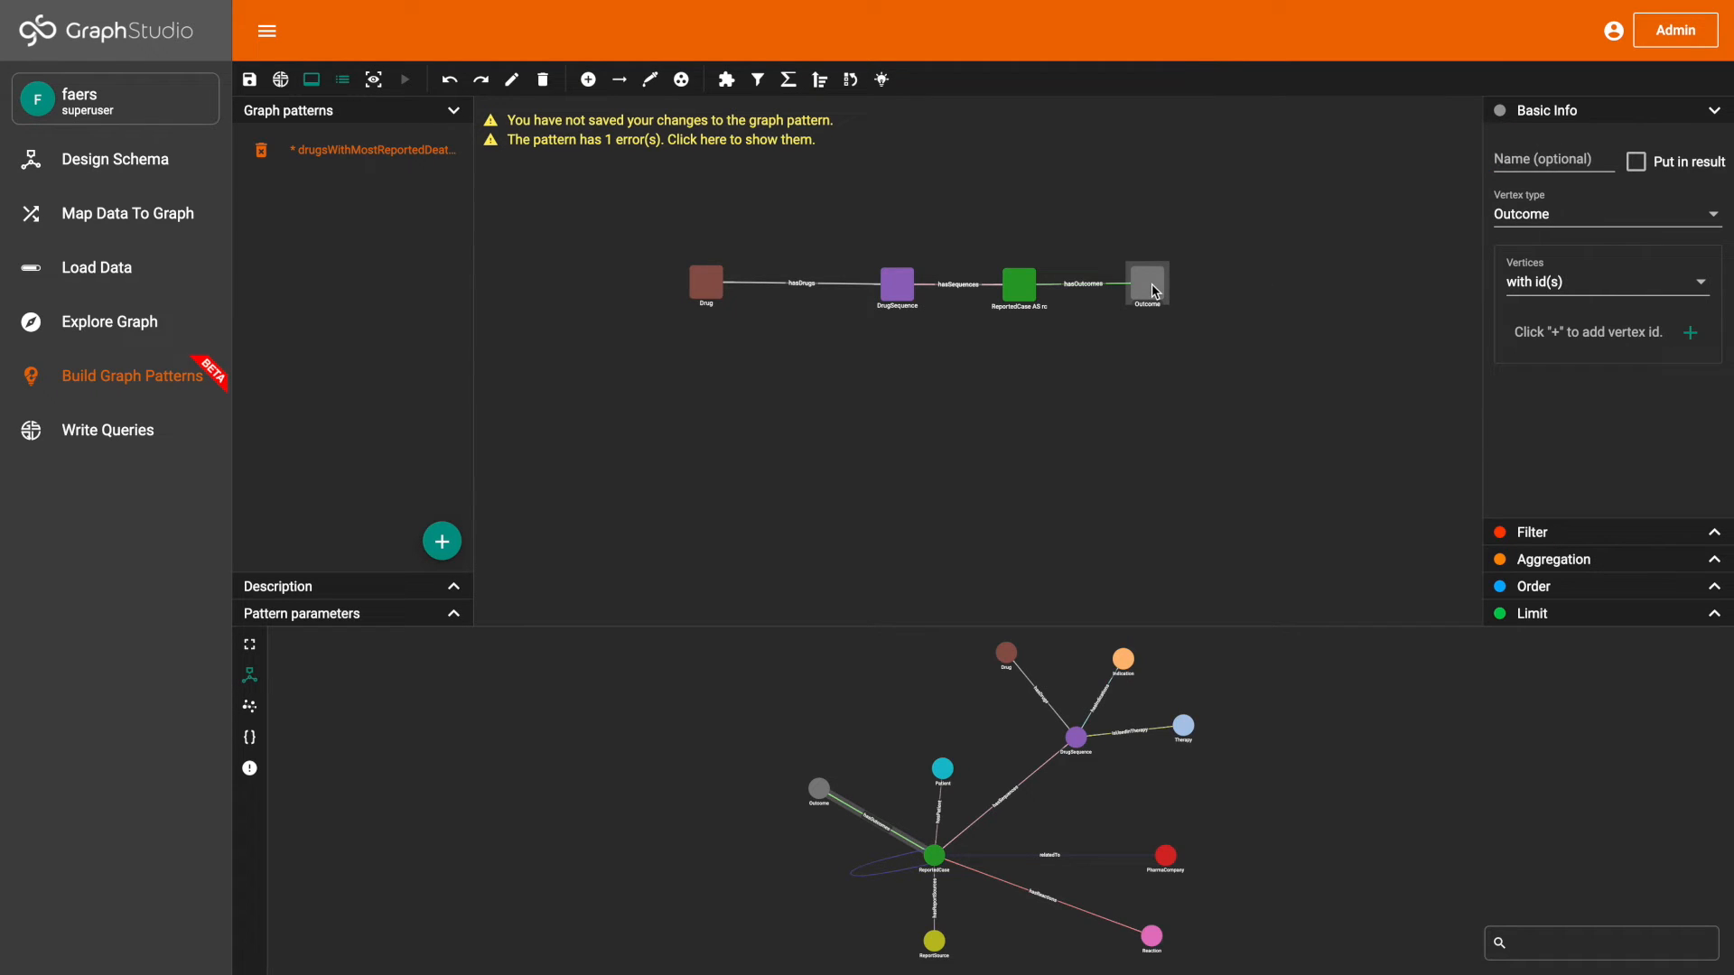
left_click(1542, 534)
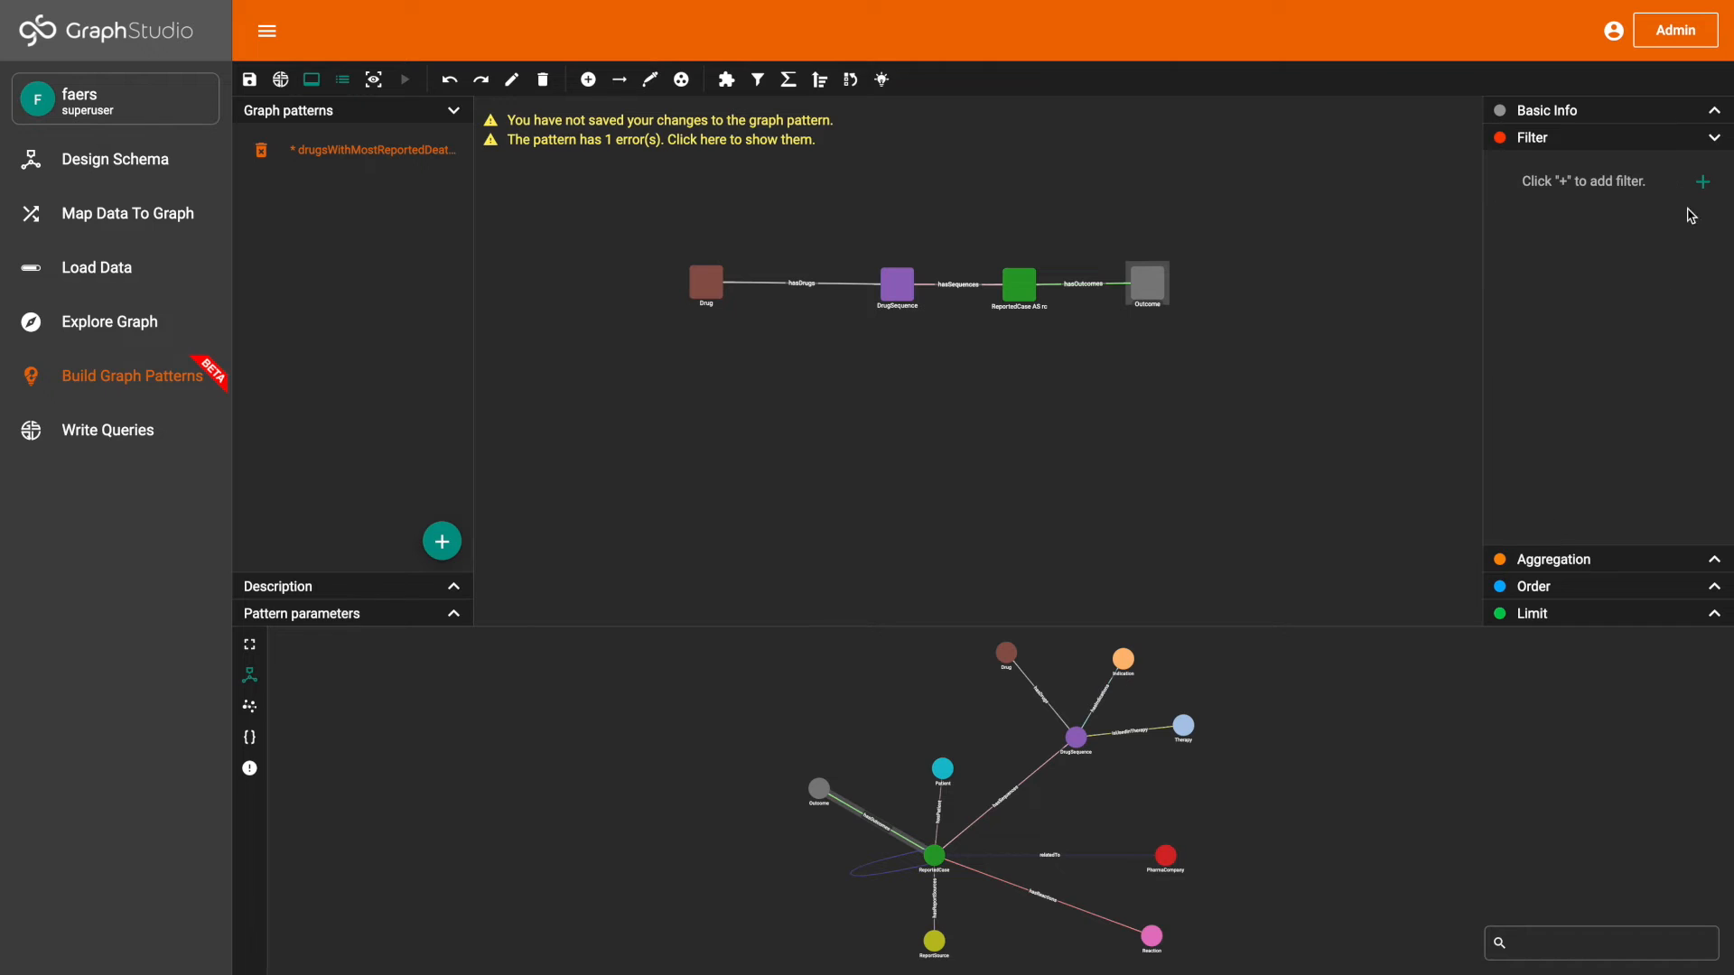
left_click(1702, 182)
left_click(1627, 249)
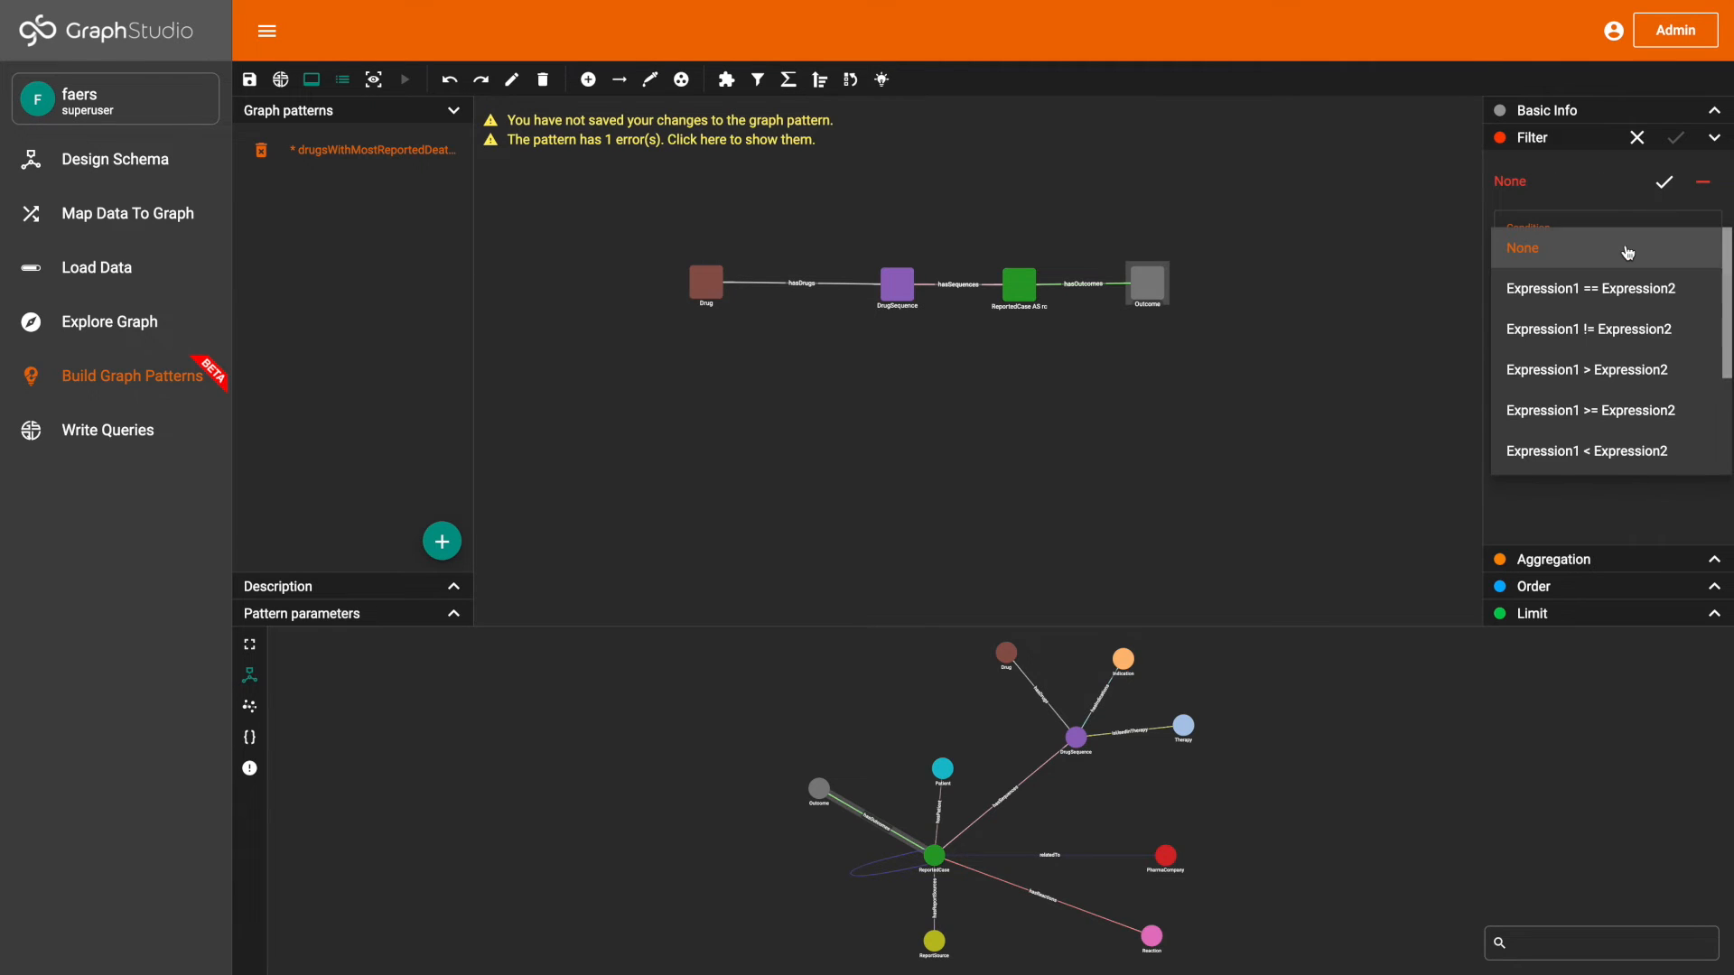
left_click(1628, 288)
- Set Expression 1 of the Outcome filter to the attribute outc_code
left_click(1608, 336)
scroll(1615, 433, "down", 4)
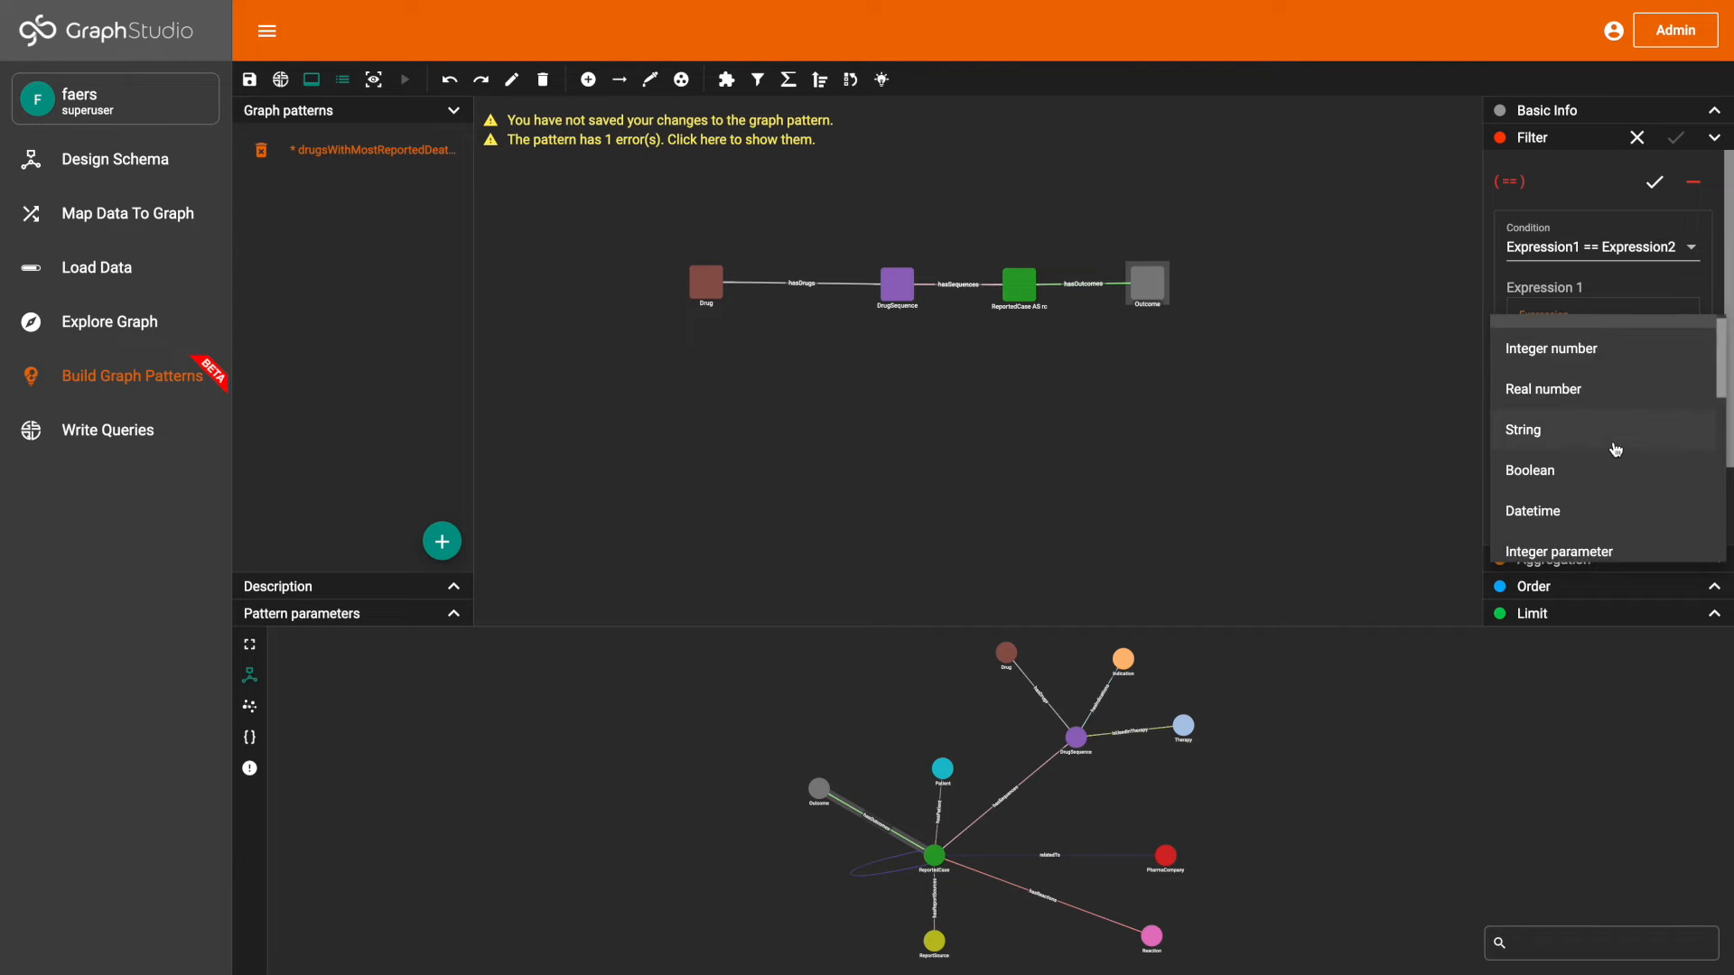
scroll(1615, 442, "up", 2)
scroll(1615, 450, "down", 1)
scroll(1615, 450, "down", 1)
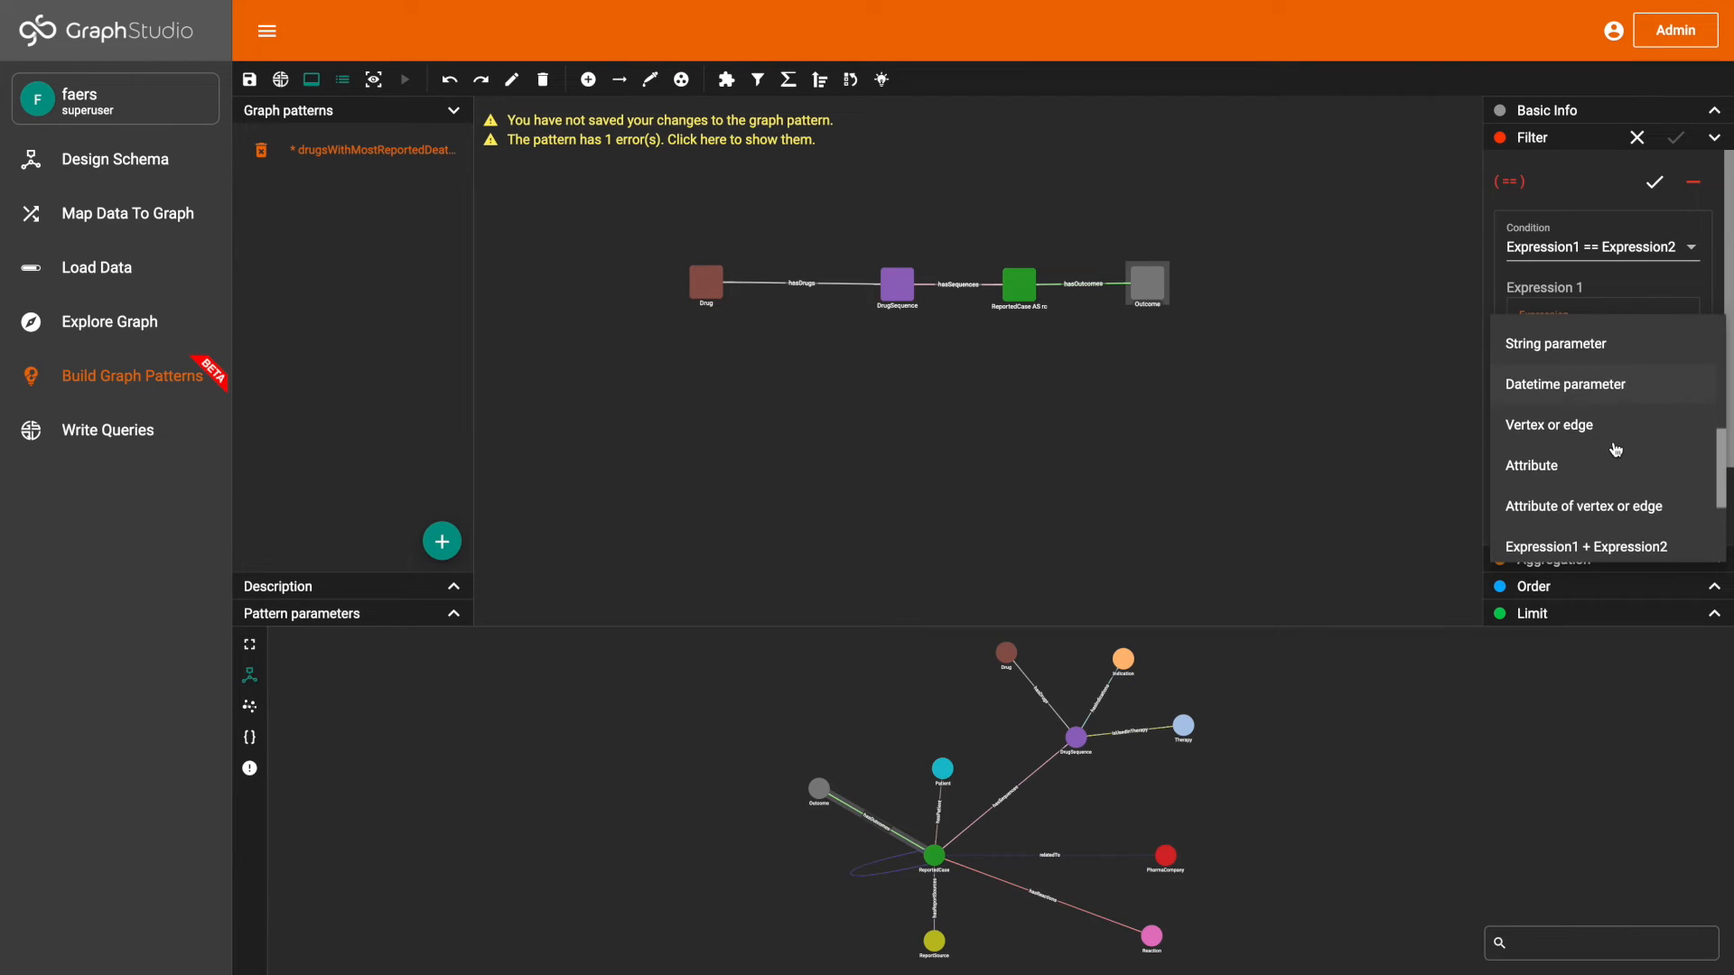
left_click(1611, 464)
left_click(1636, 350)
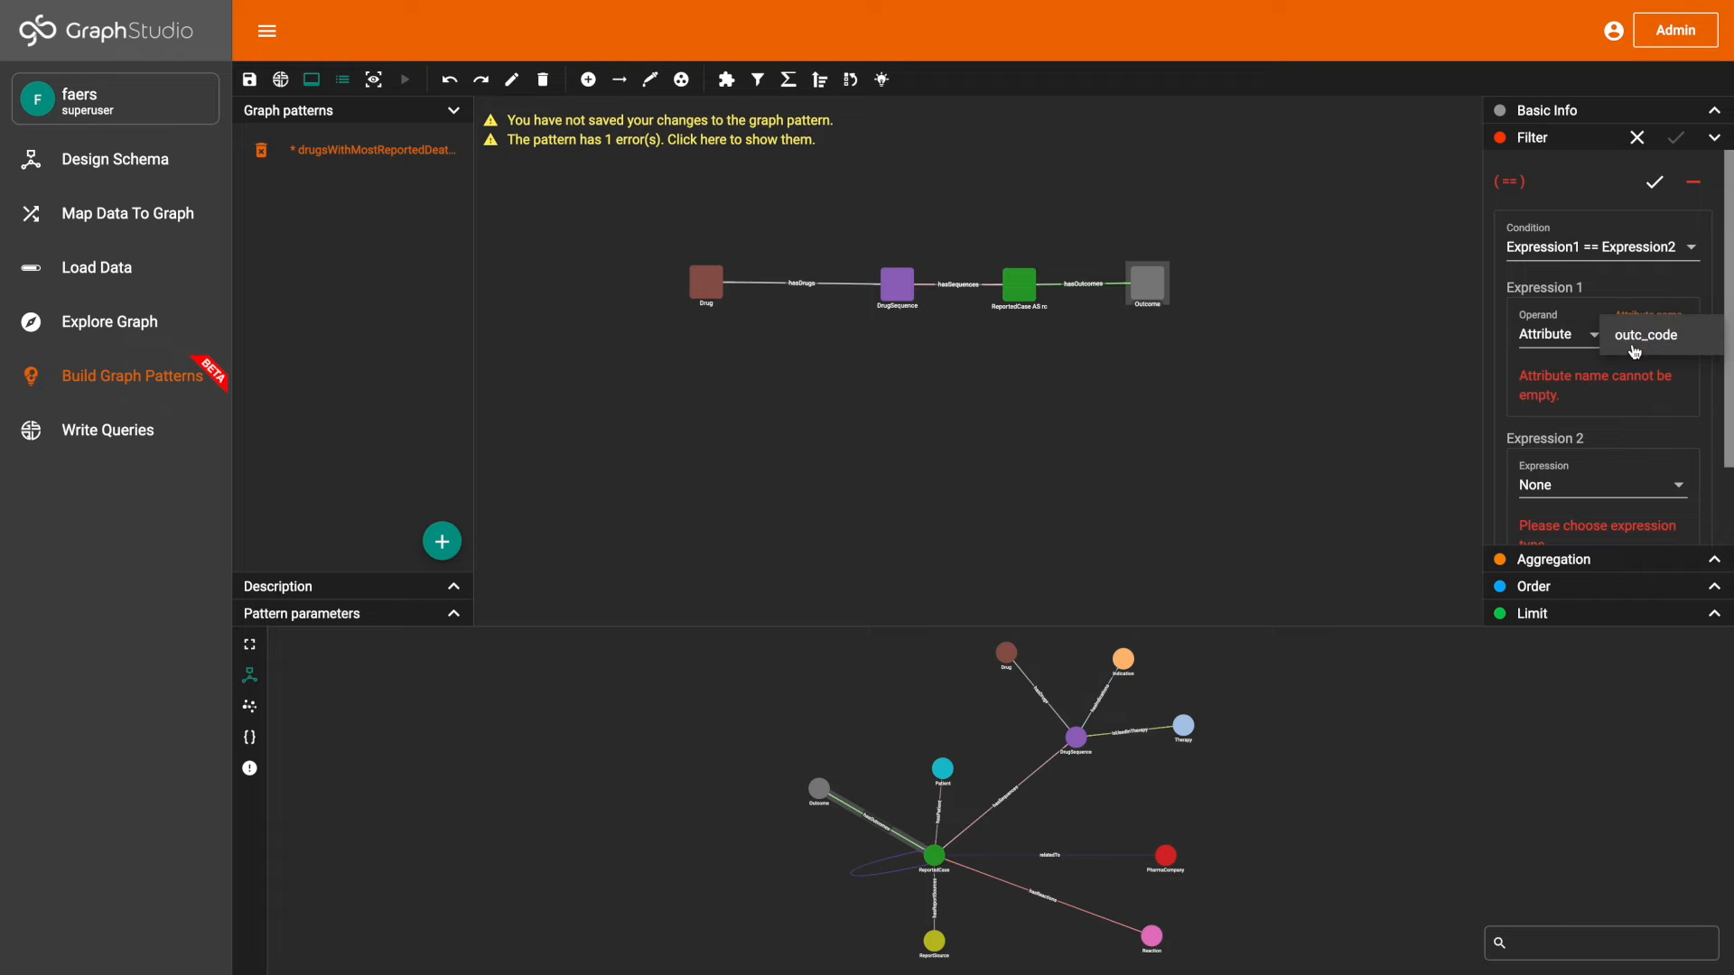
left_click(1639, 335)
- Set Expression 2 of the Outcome filter to the string DE and apply the filter
left_click(1606, 456)
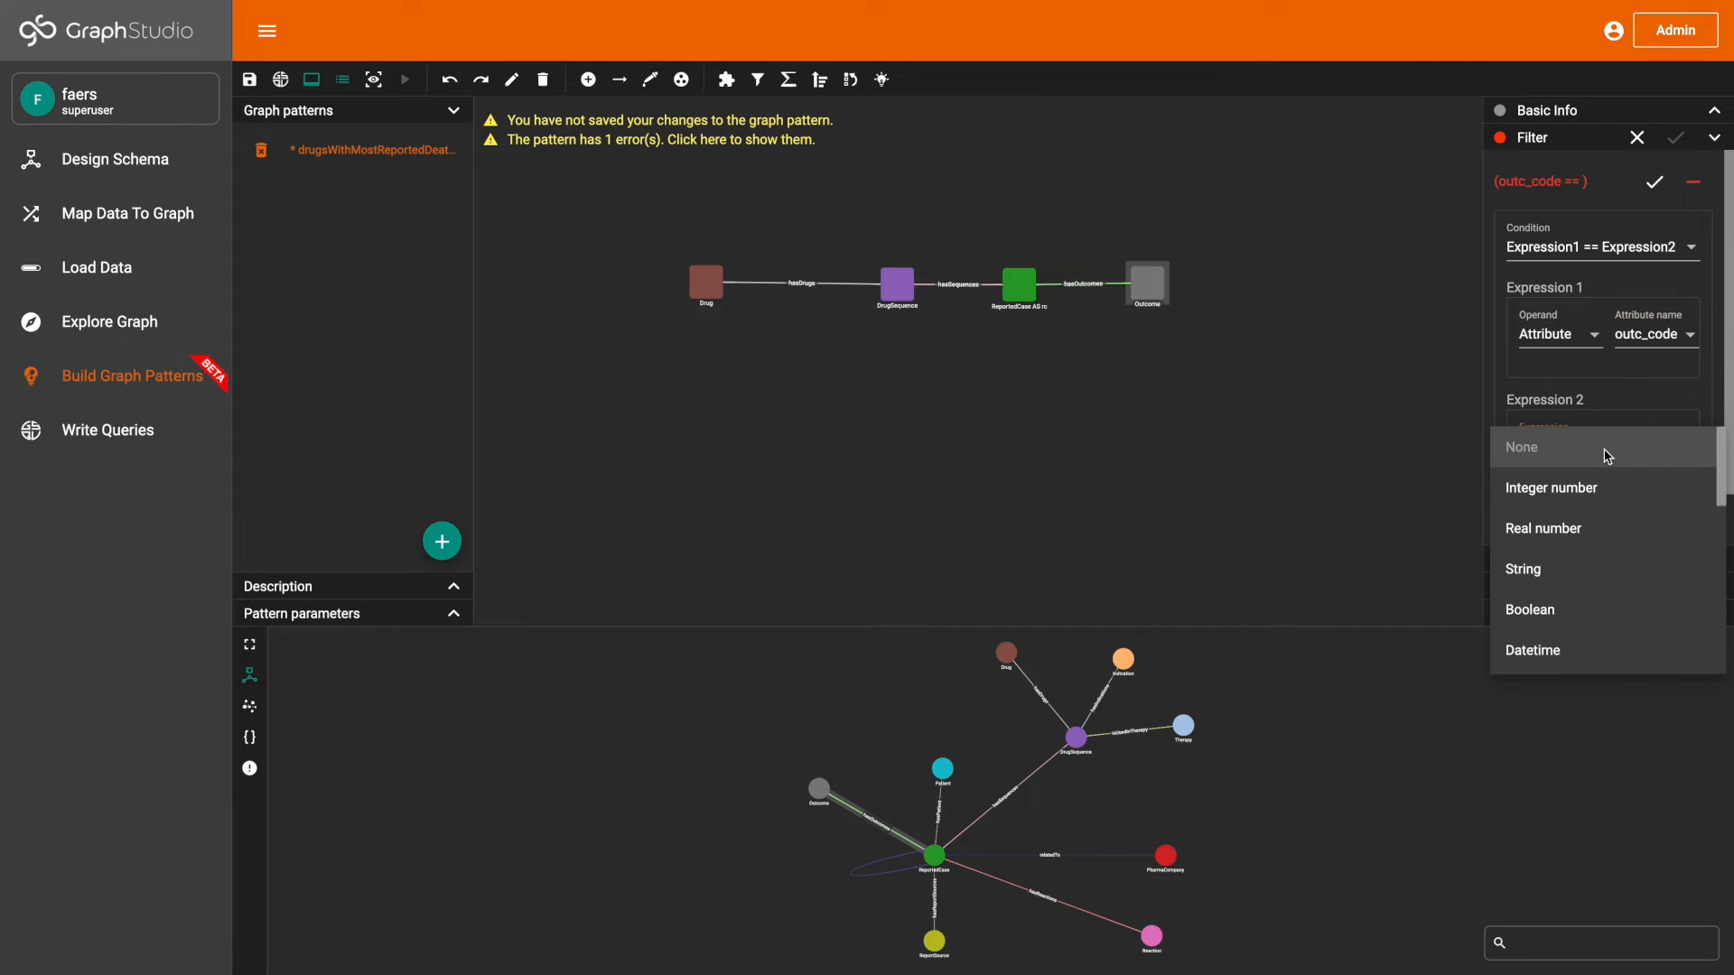
scroll(1623, 535, "down", 1)
left_click(1622, 519)
left_click(1657, 443)
type("DE")
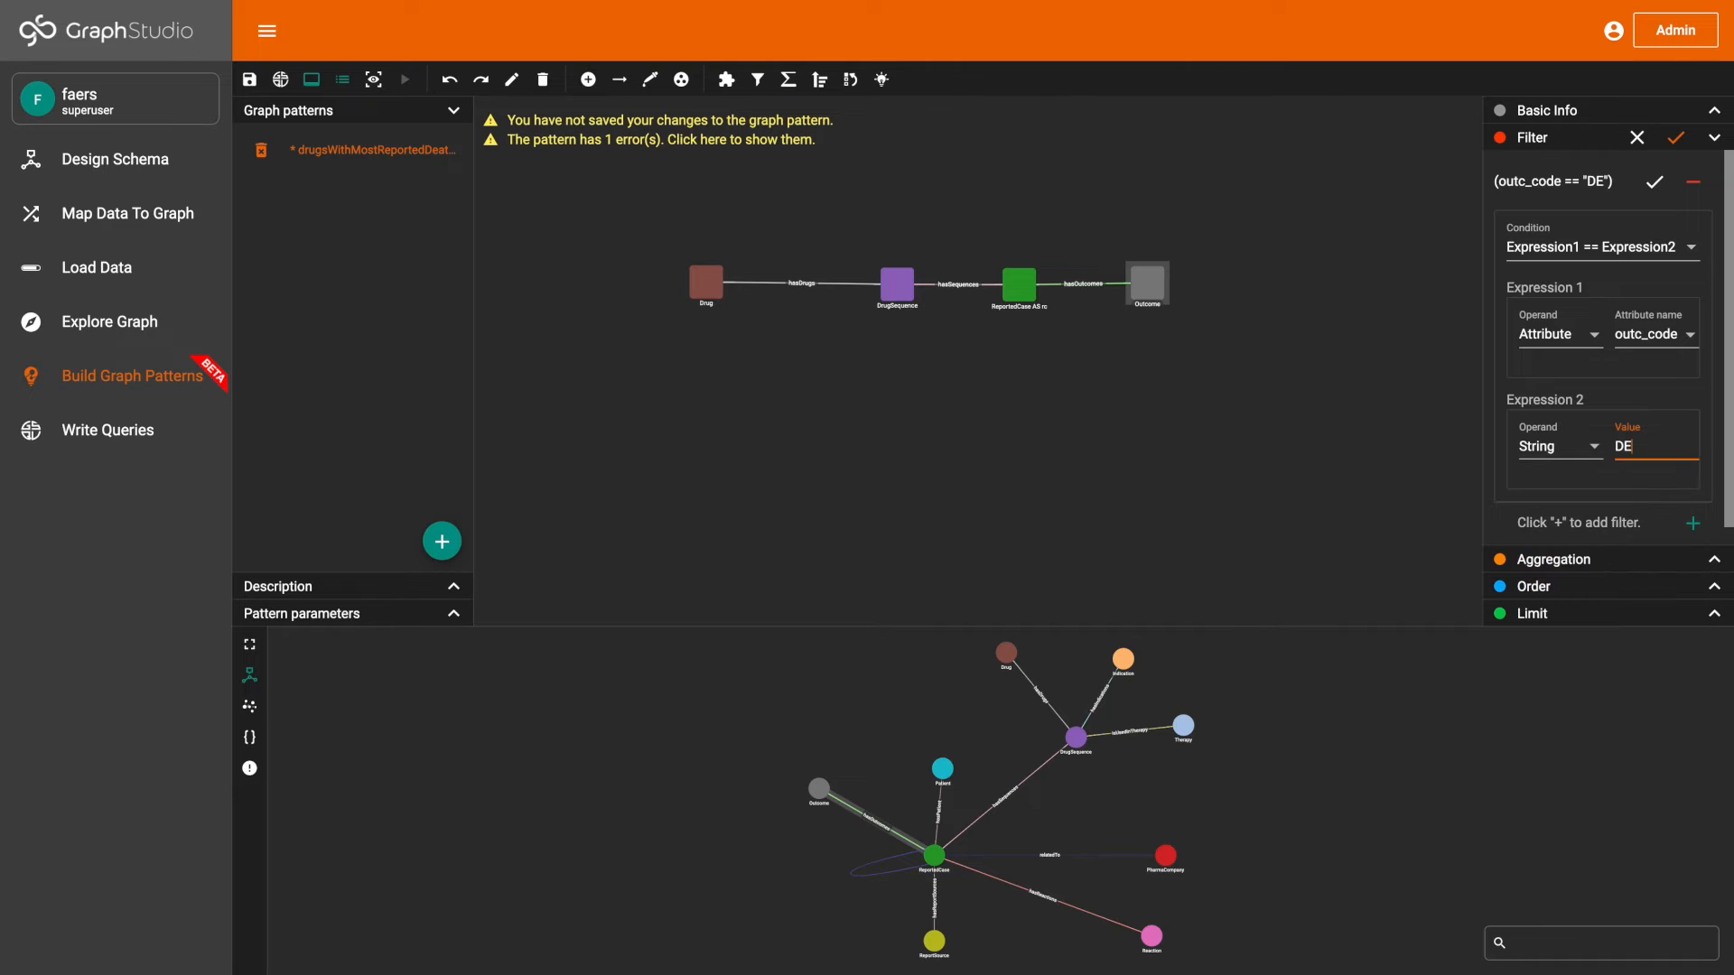
left_click(1654, 182)
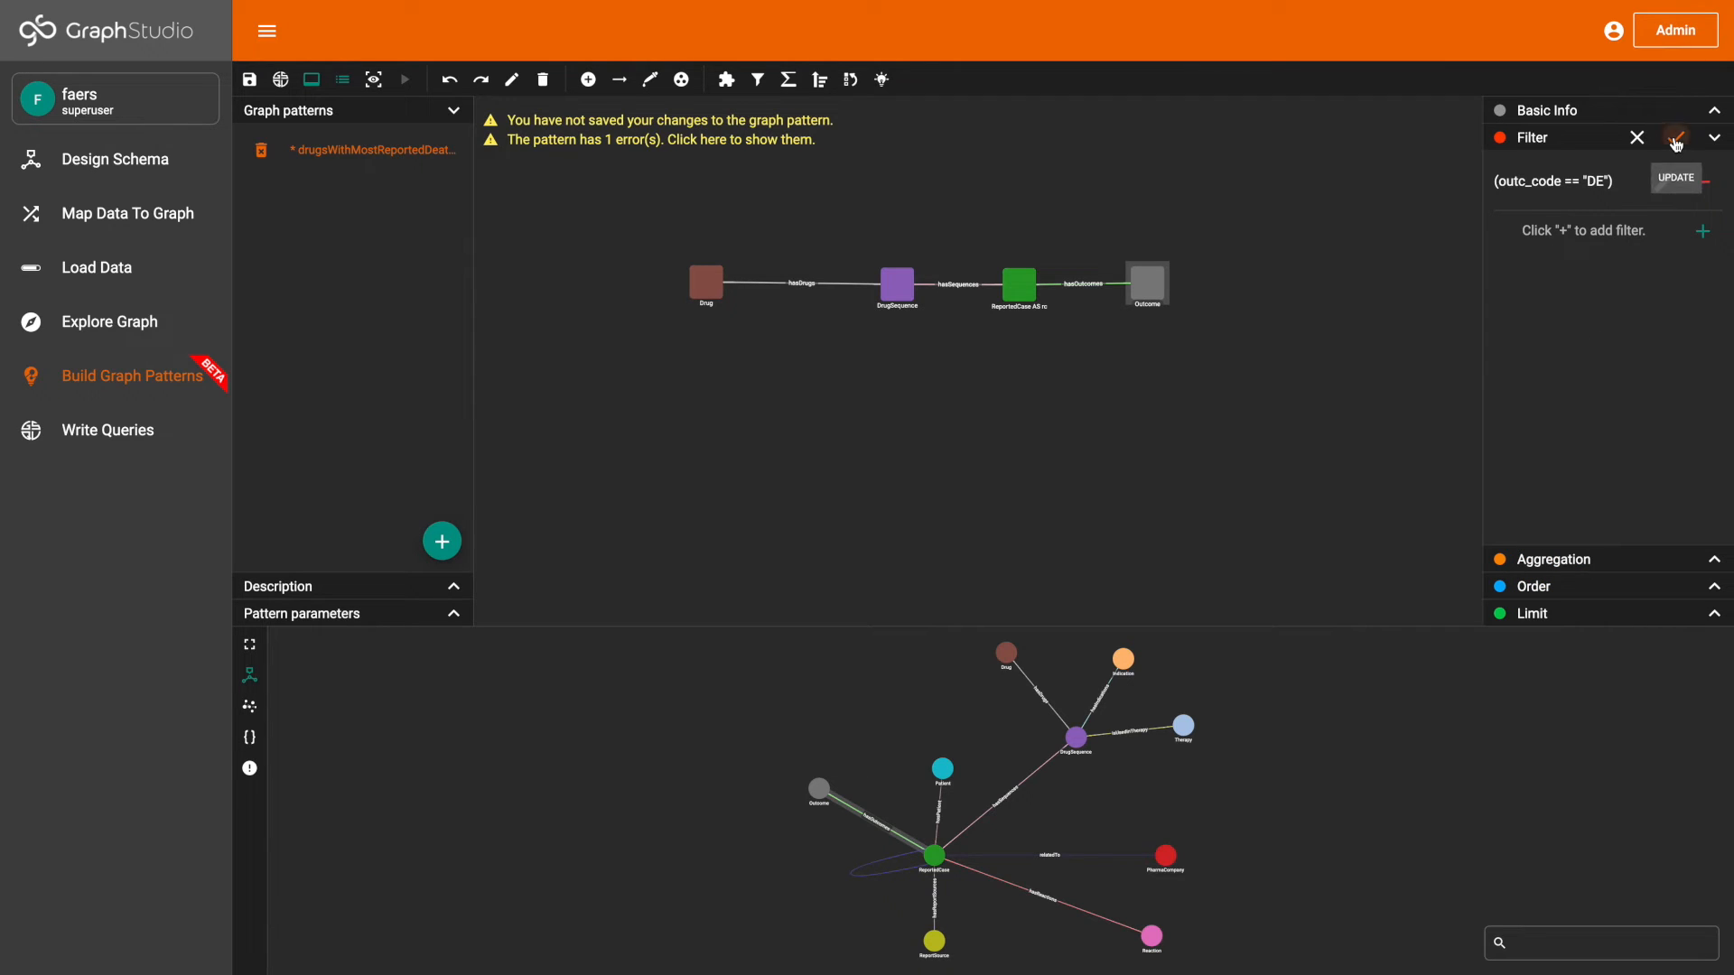
left_click(1676, 136)
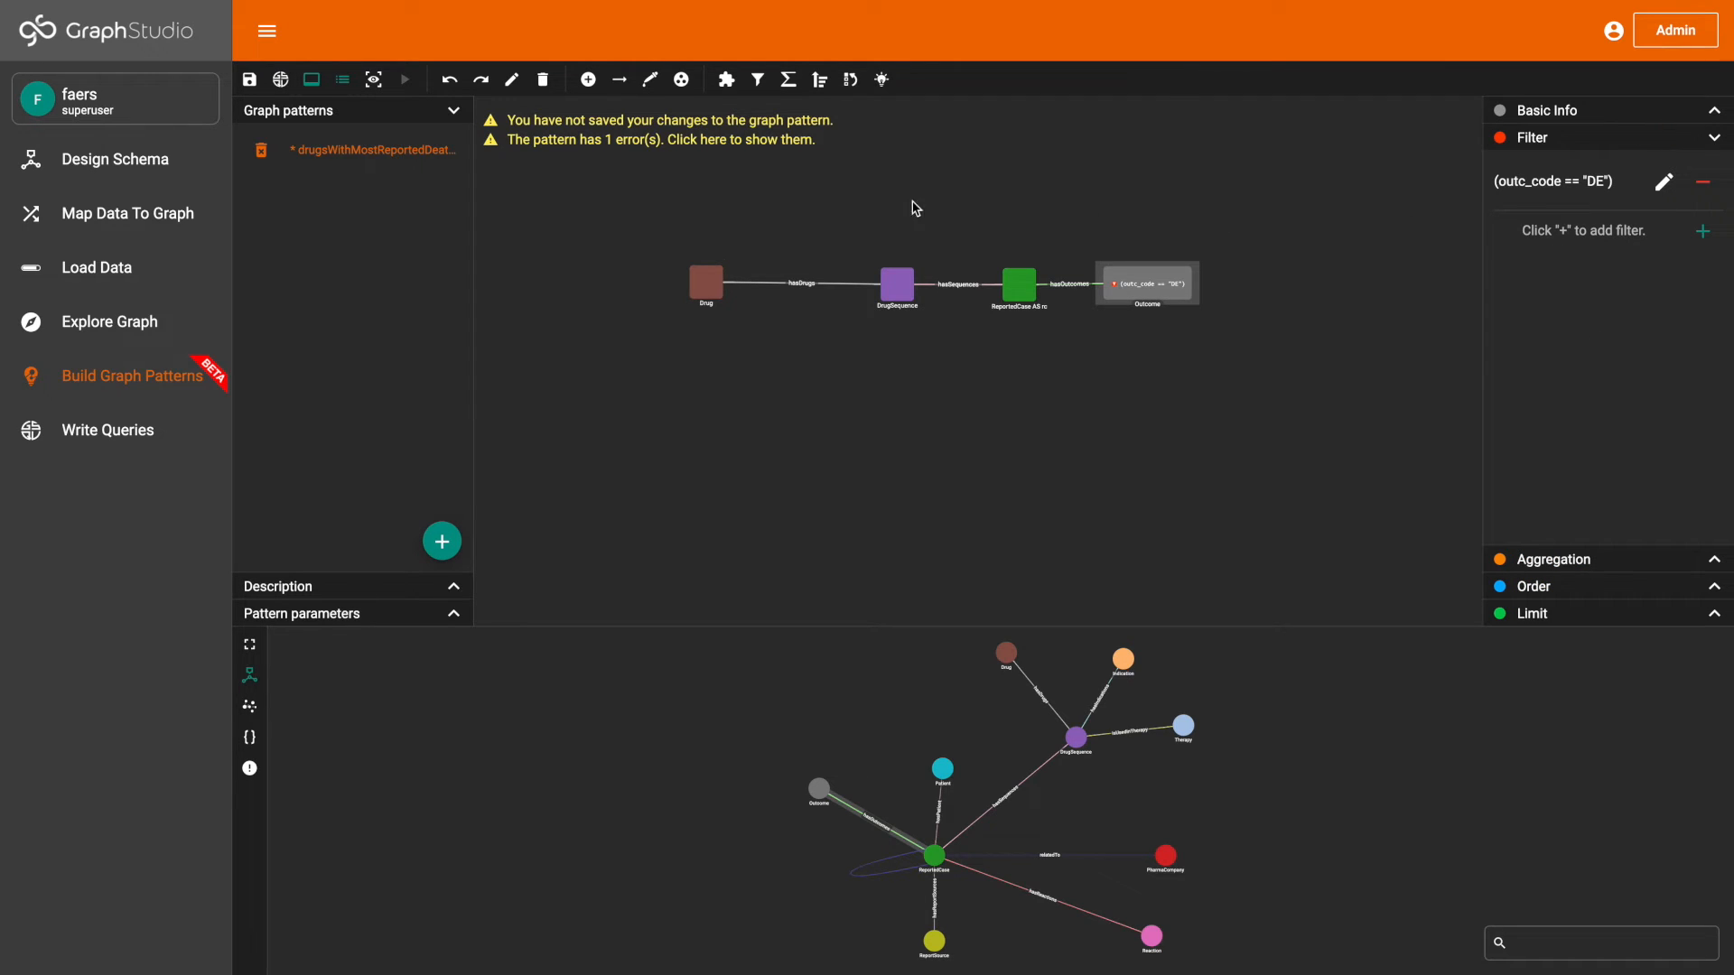
- Add an aggregation to the Drug vertex that uses the function COUNT(DISTINCT Expression)
left_click(719, 278)
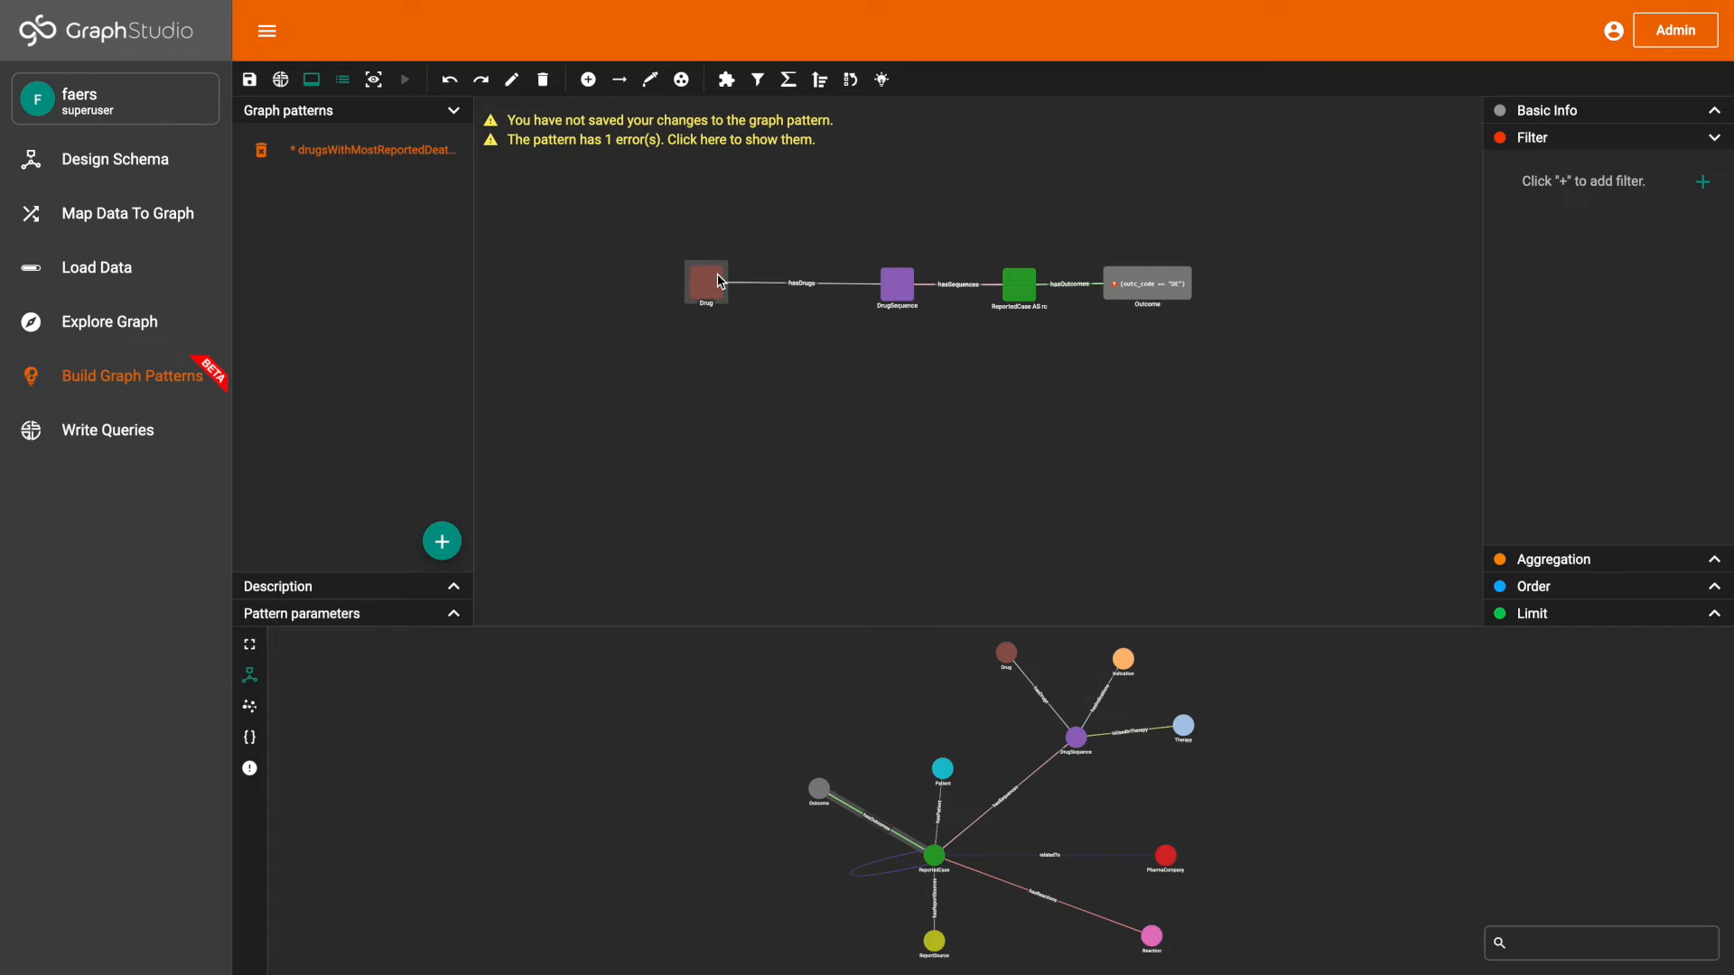
left_click(1595, 564)
left_click(1703, 210)
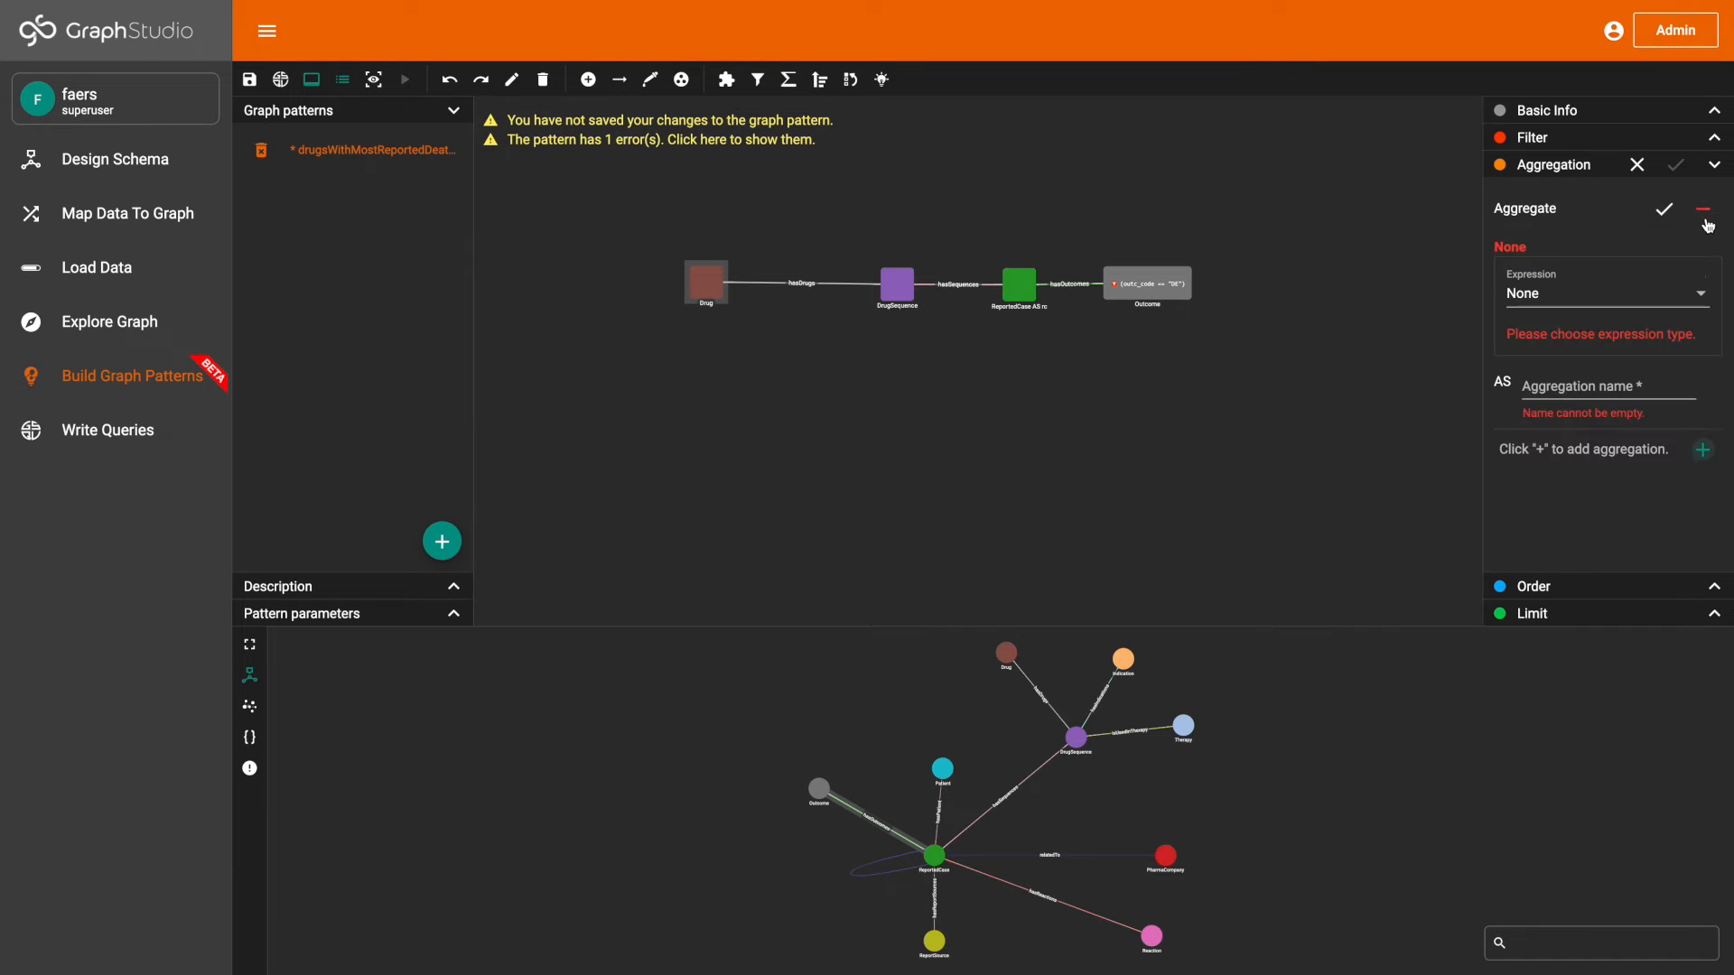
left_click(1586, 294)
left_click(1579, 341)
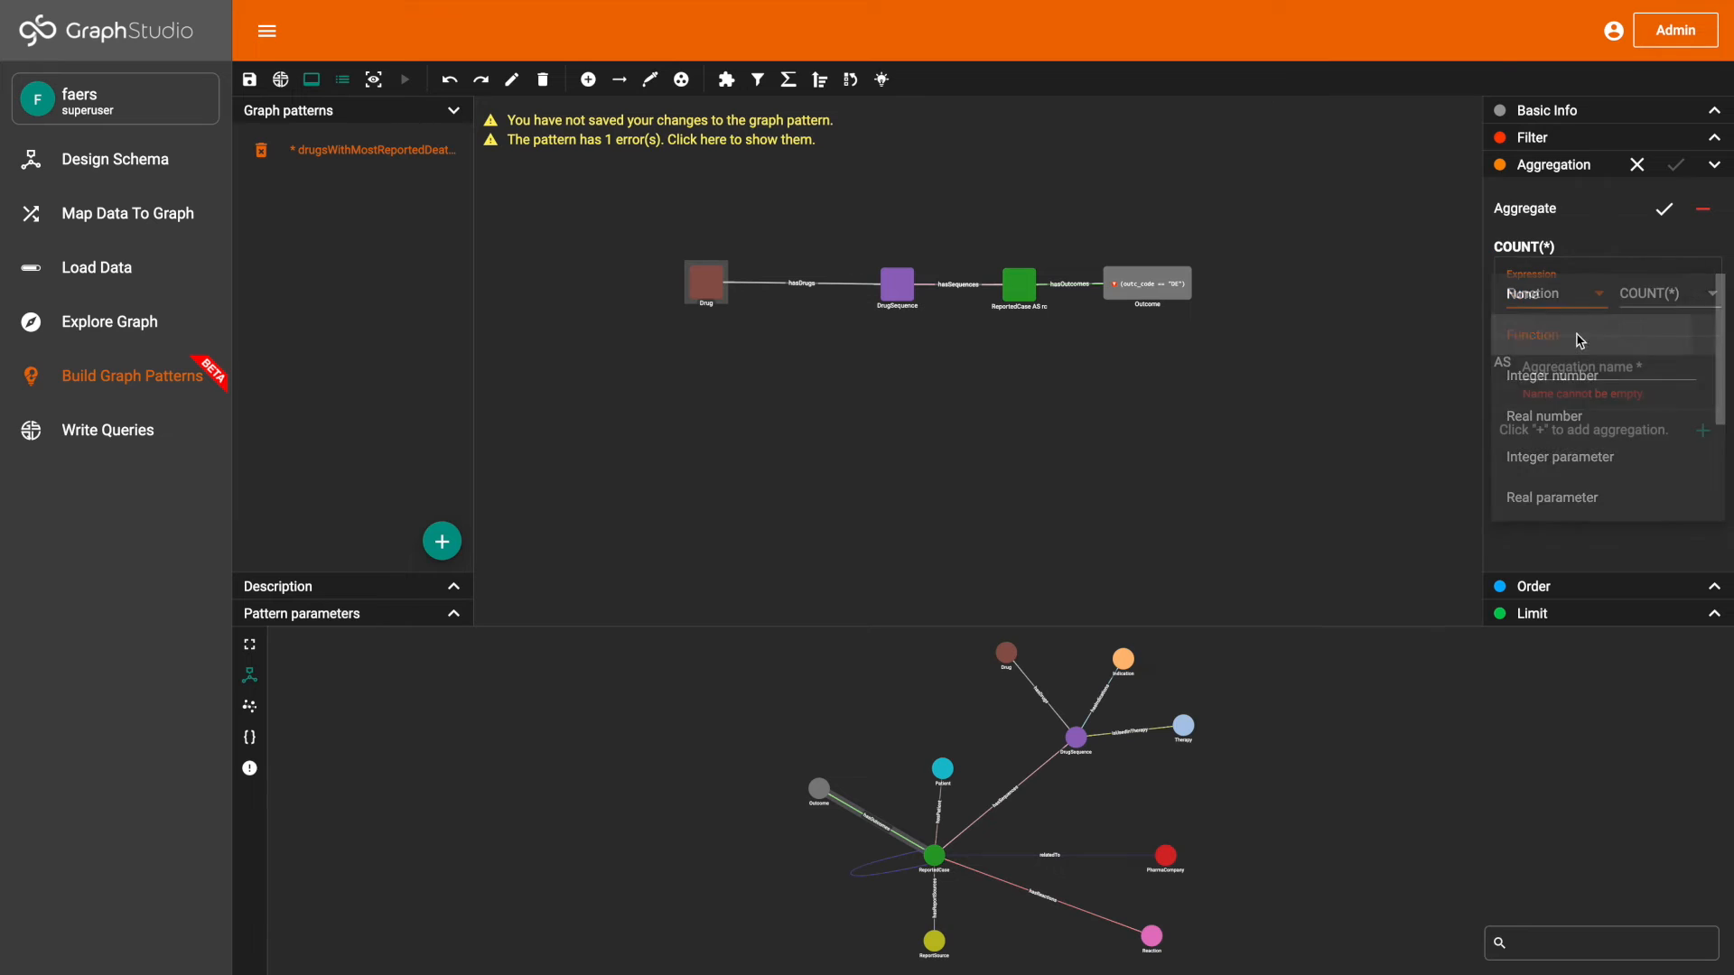
left_click(1661, 307)
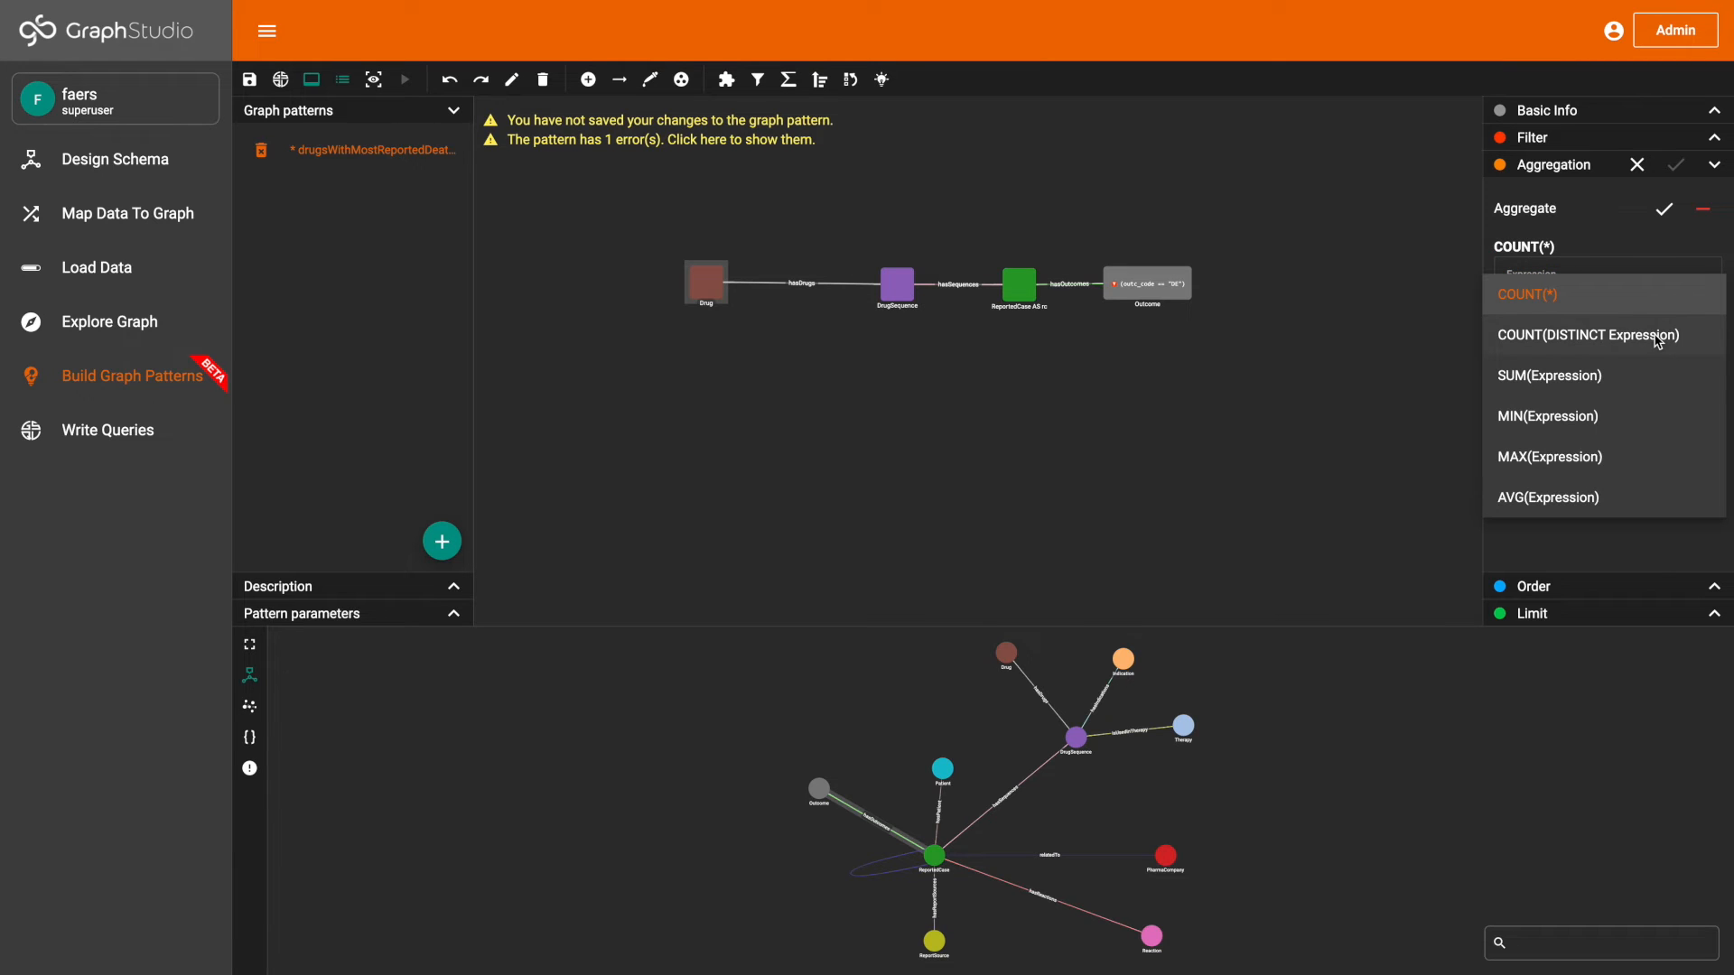
left_click(1658, 336)
- Make the distinct count operate on the vertex named rc
left_click(1602, 400)
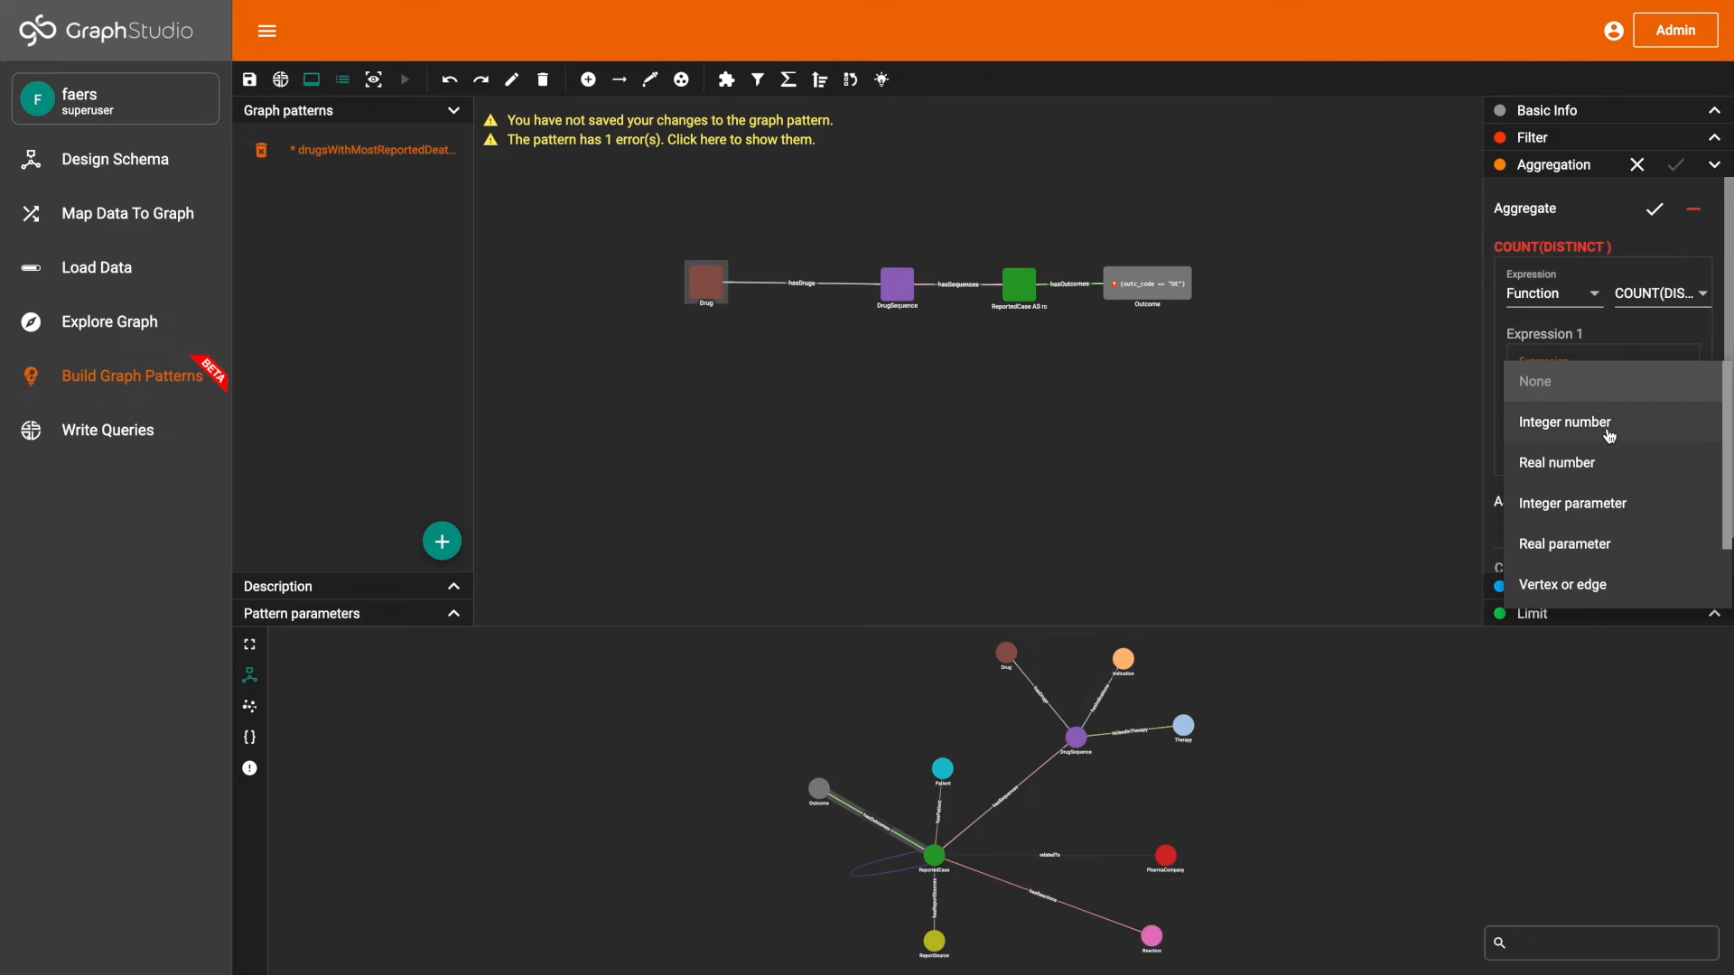
scroll(1605, 432, "down", 1)
left_click(1603, 505)
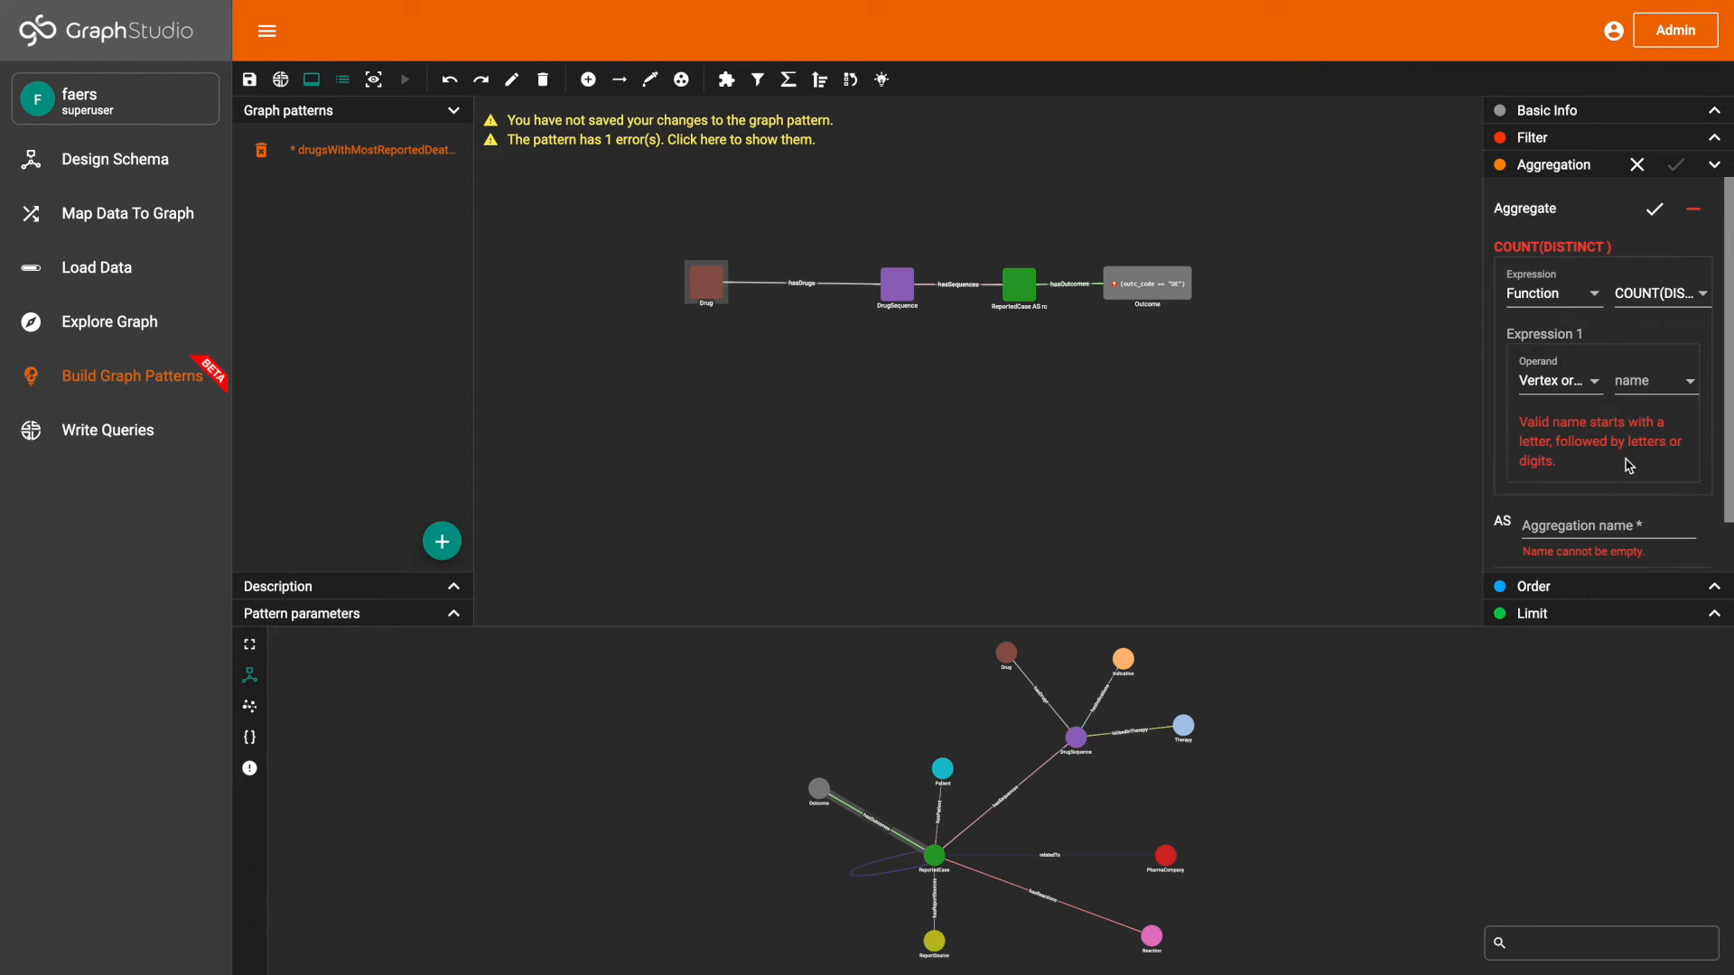
left_click(1649, 384)
left_click(1649, 383)
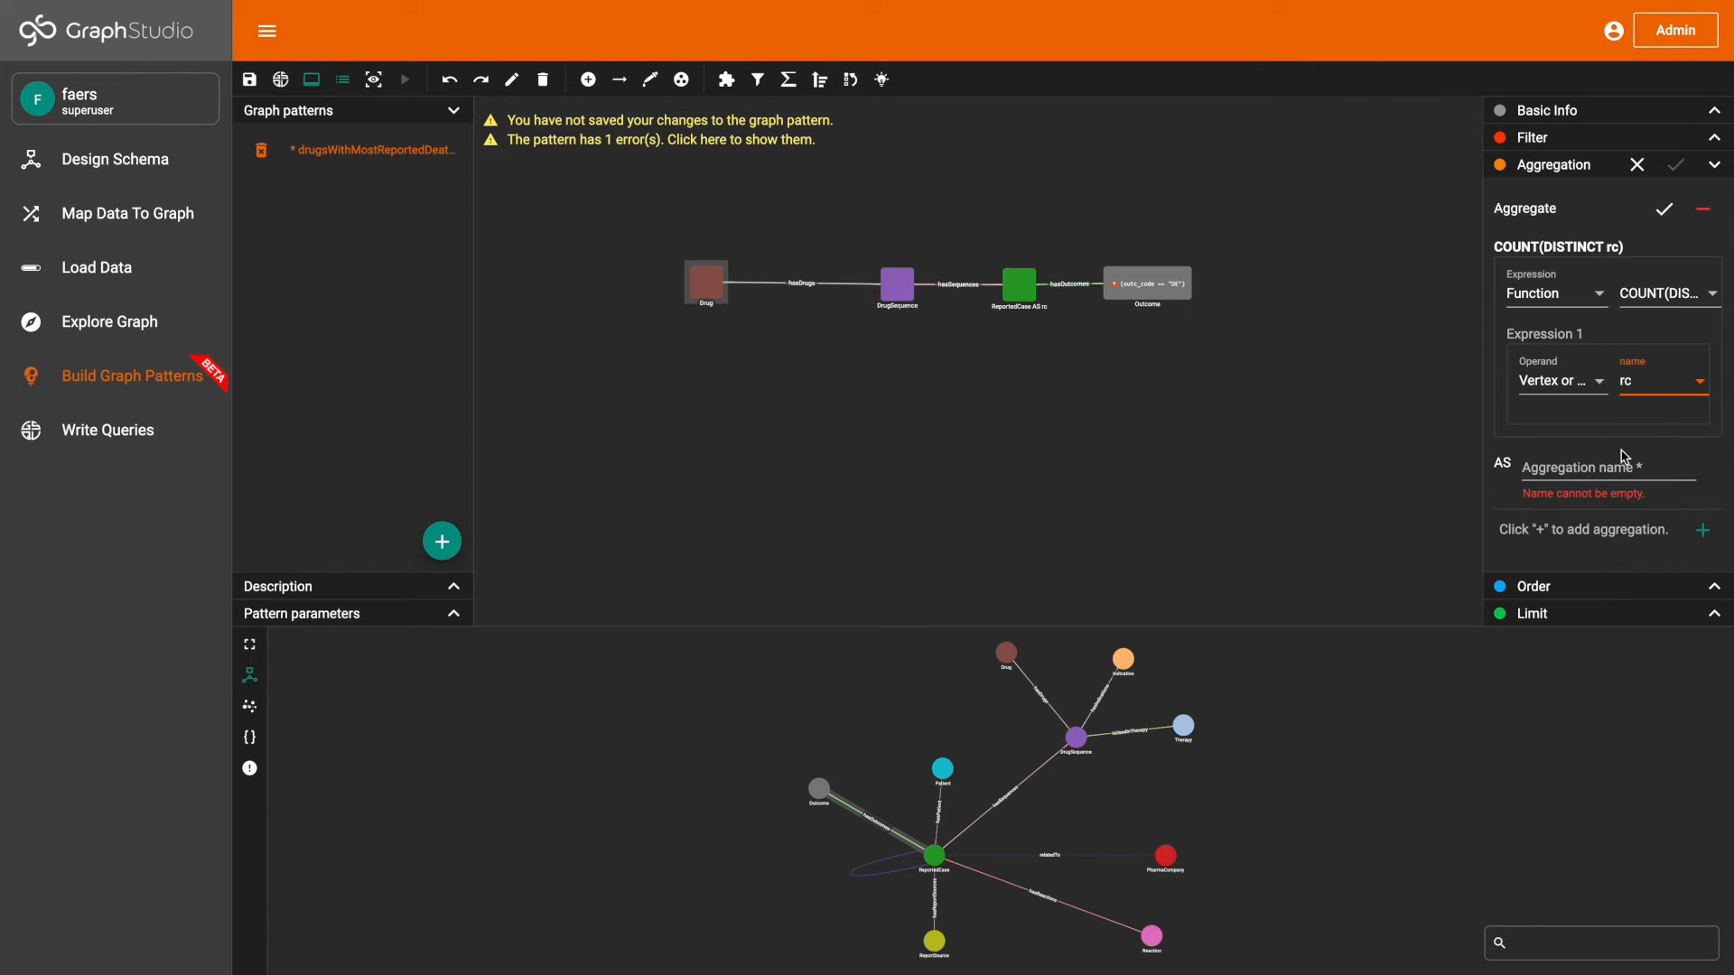
- Name the aggregation numberOfReportedCasesLeadingToDeath and apply it to the Drug vertex
left_click(1615, 464)
type("num")
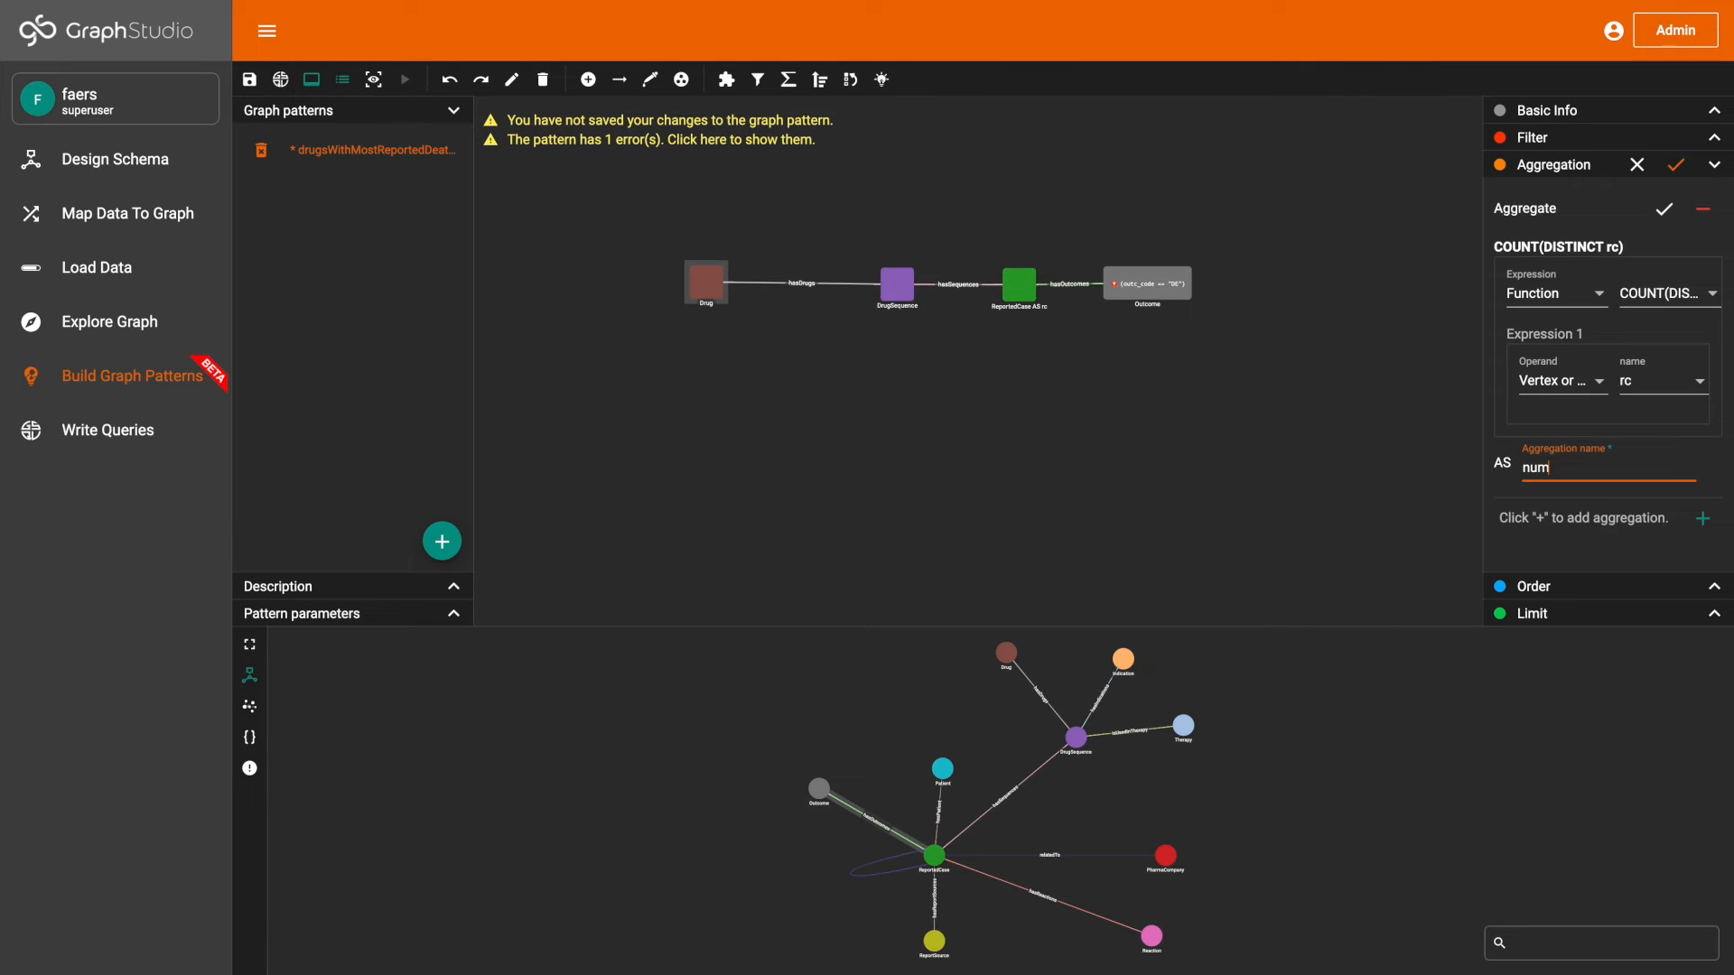
type("berOfRe")
type("portedCasesLeadingTo")
type("Death")
left_click(1670, 211)
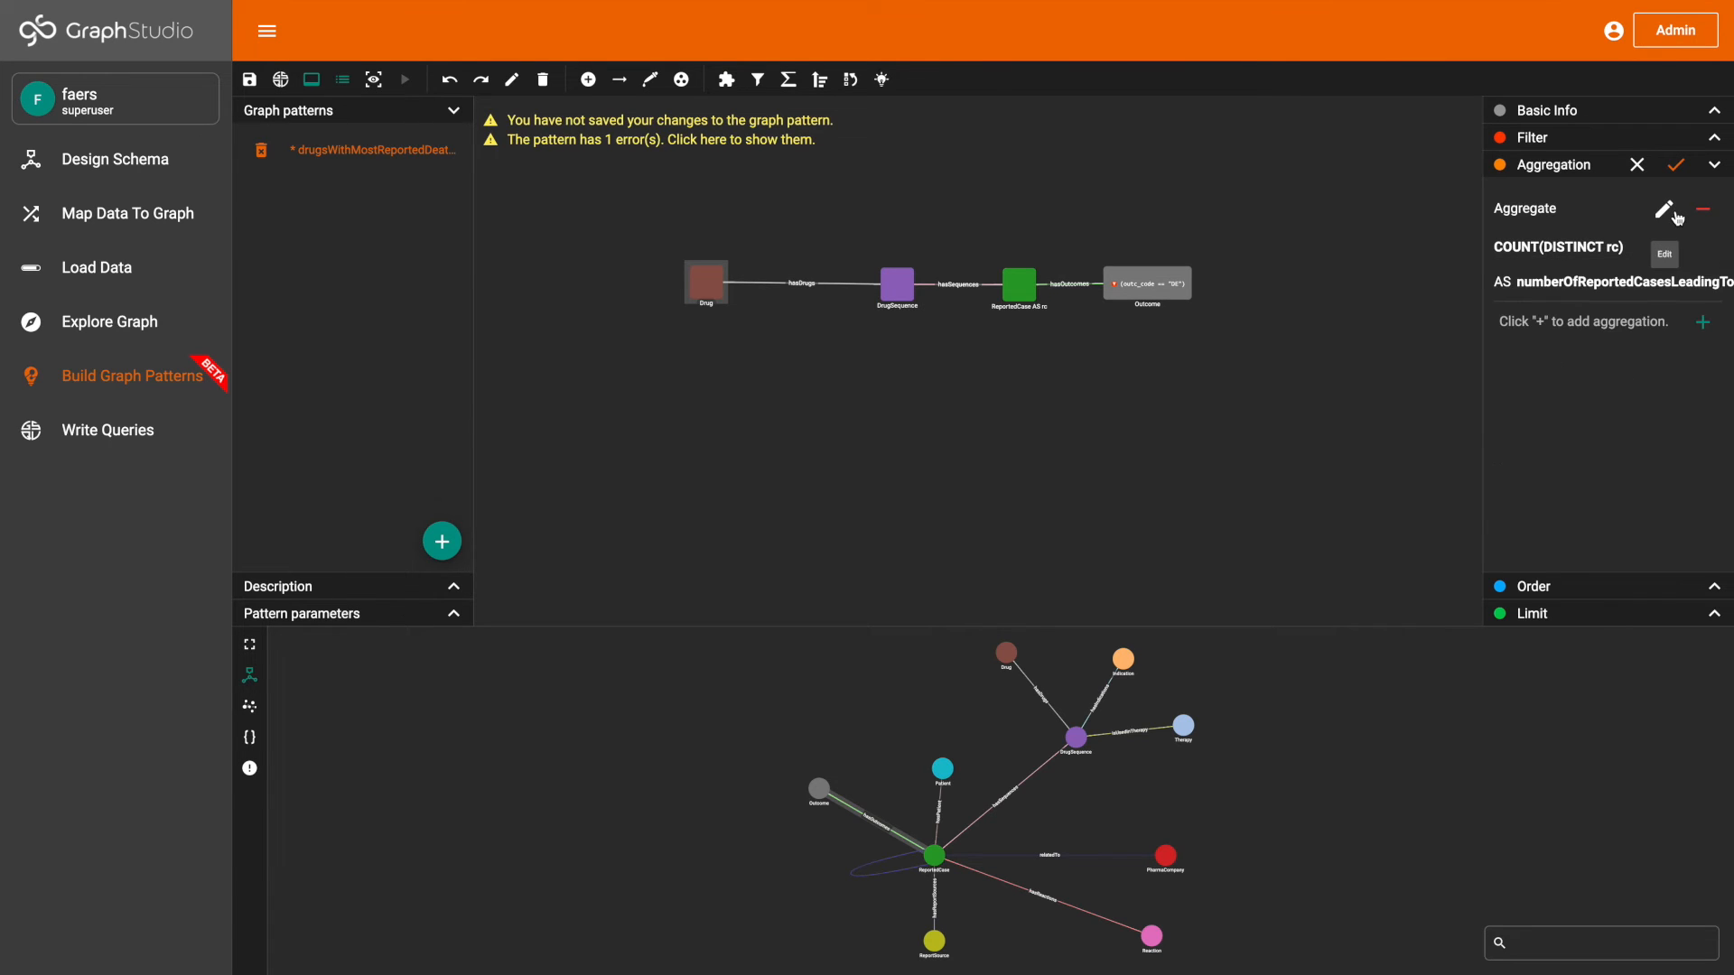
left_click(1678, 164)
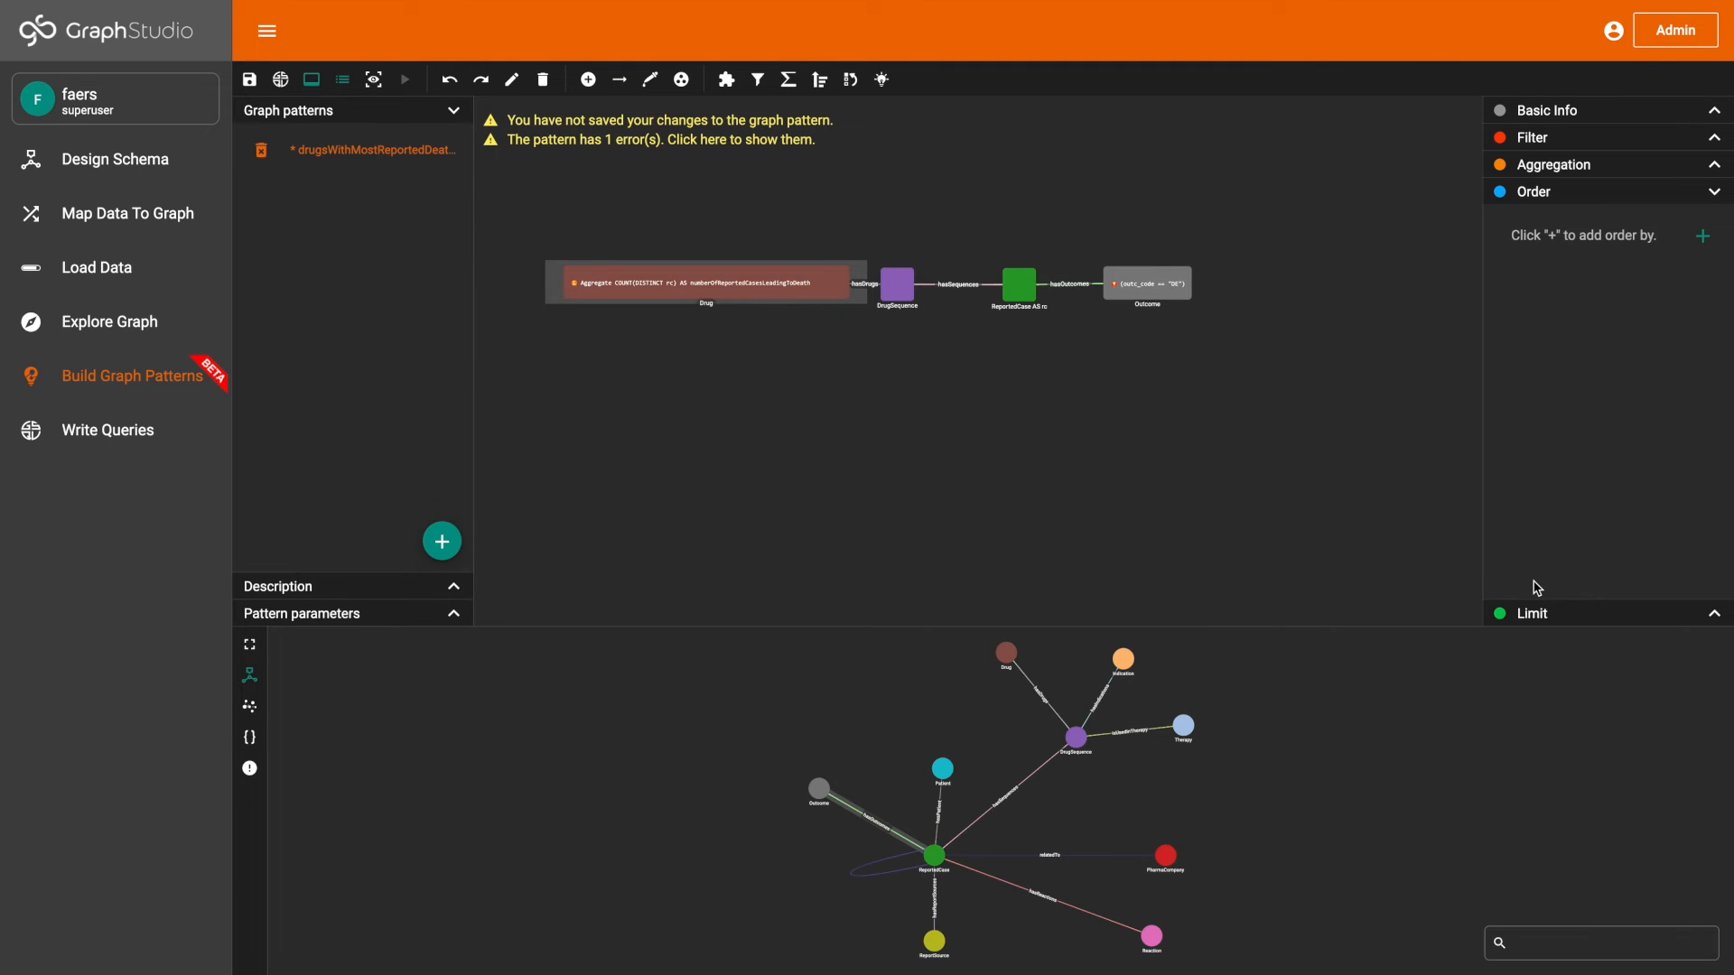
- Order the Drug vertex by the attribute numberOfReportedCasesLeadingToDeath in descending order
left_click(1703, 241)
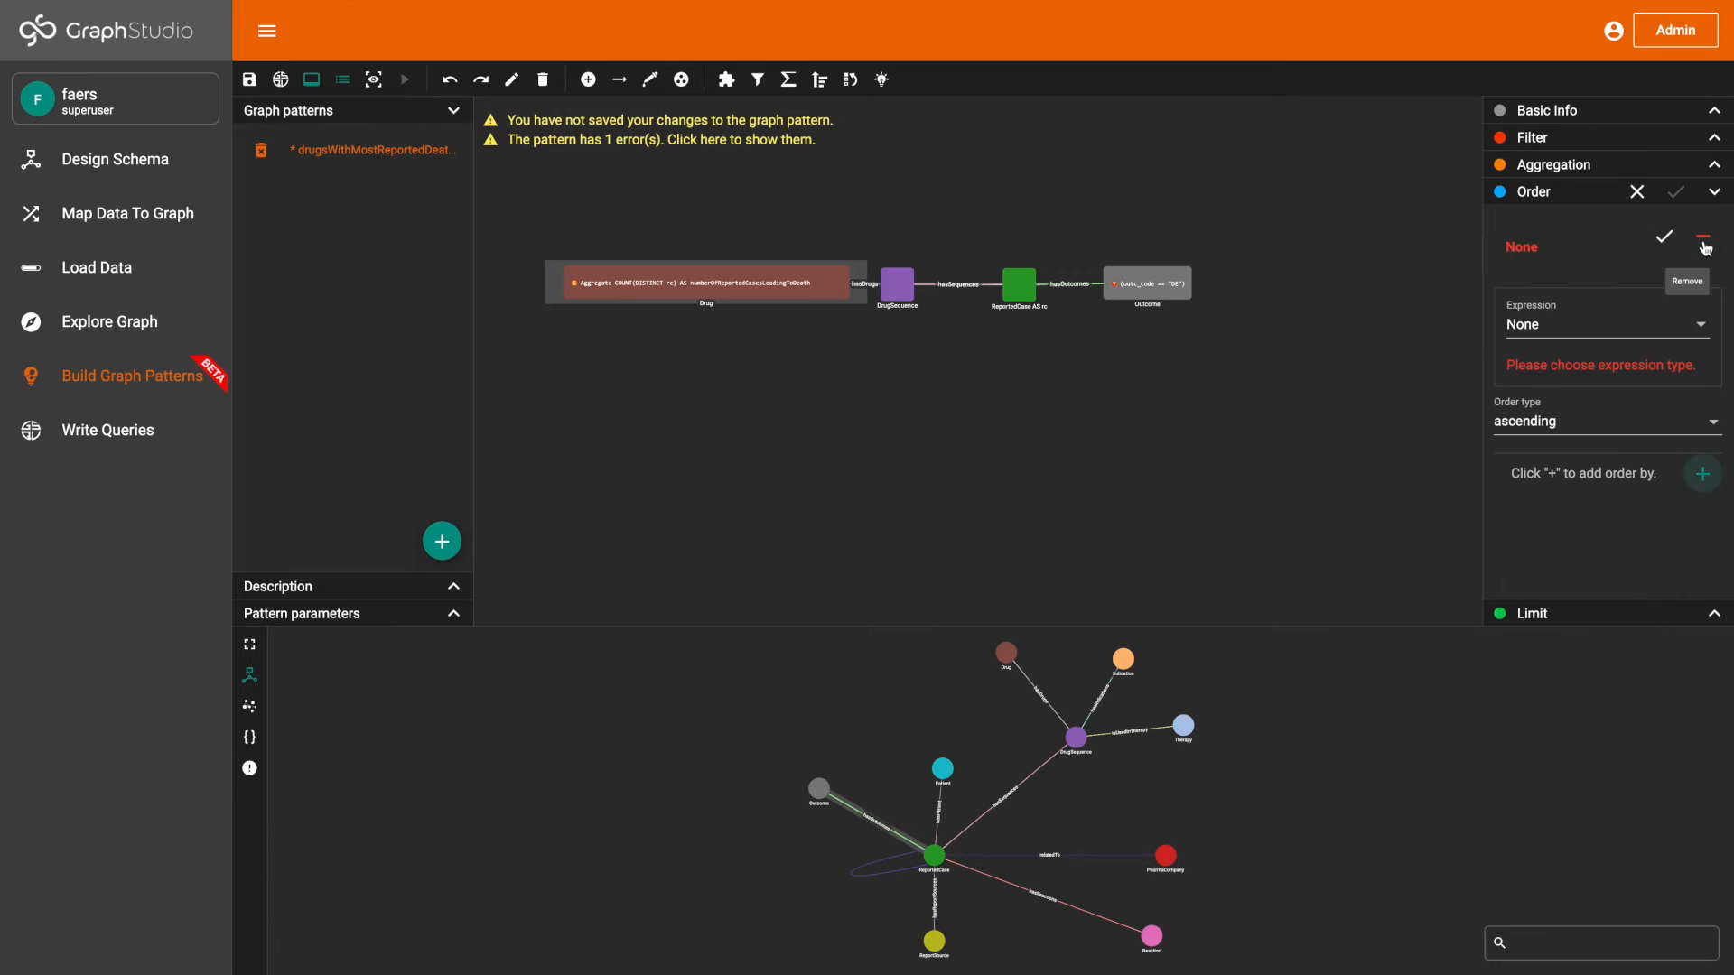
left_click(1639, 323)
scroll(1622, 415, "down", 3)
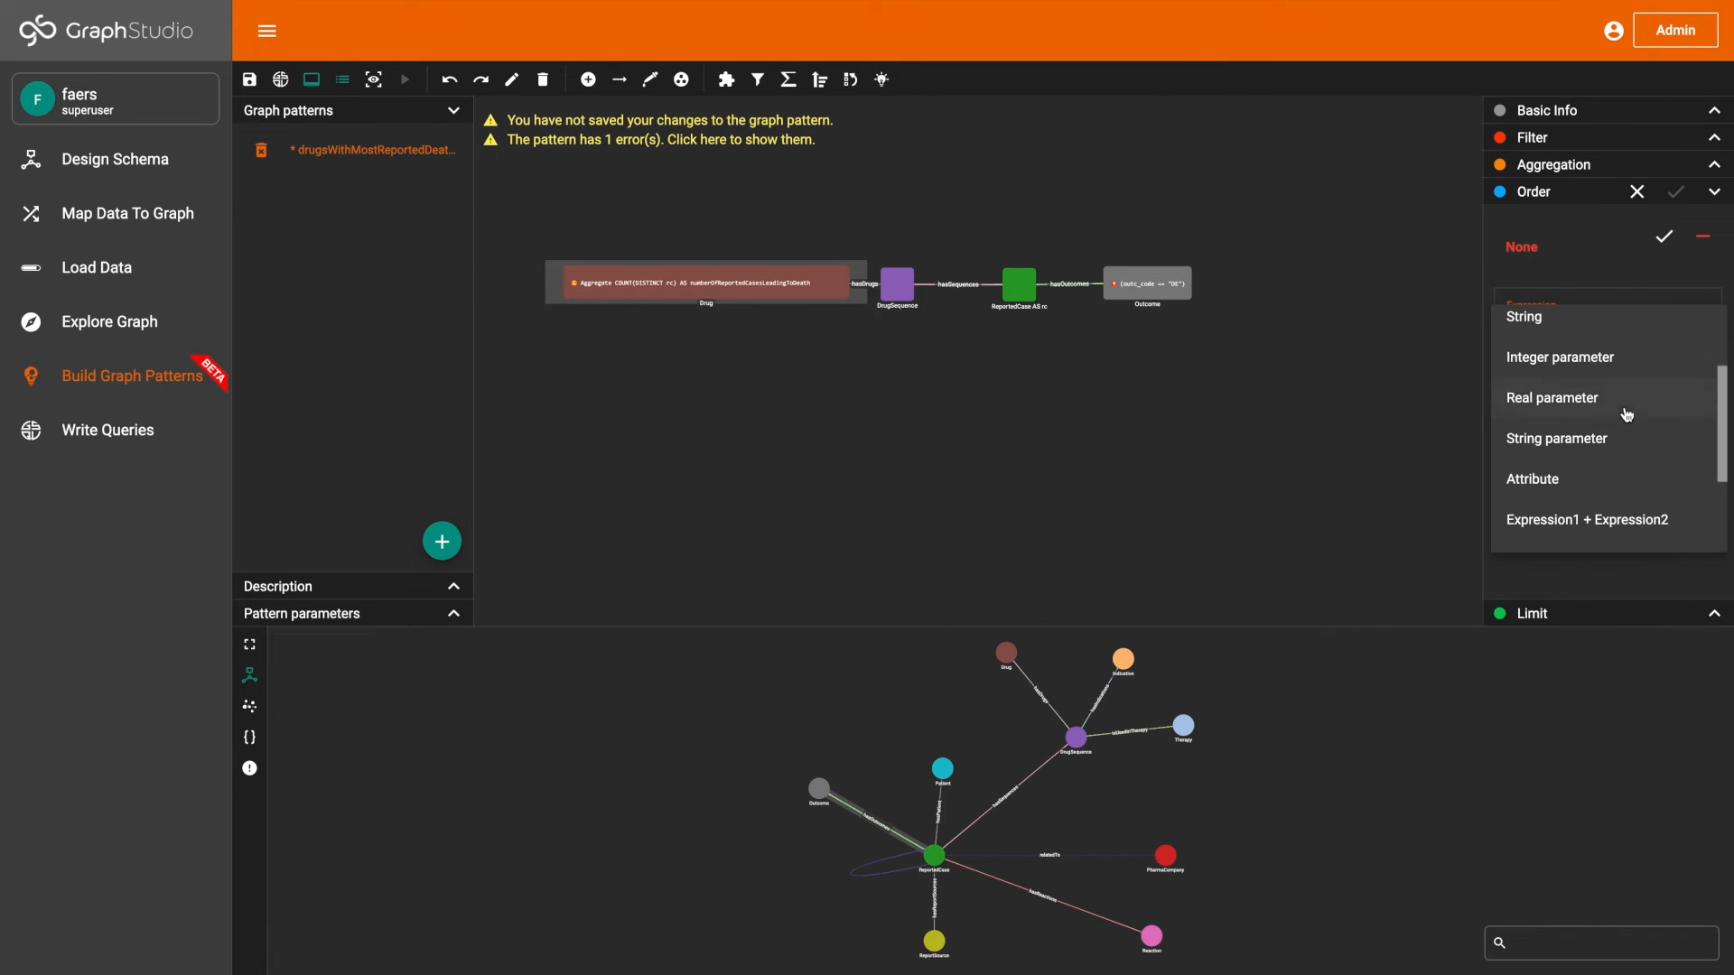
left_click(1593, 480)
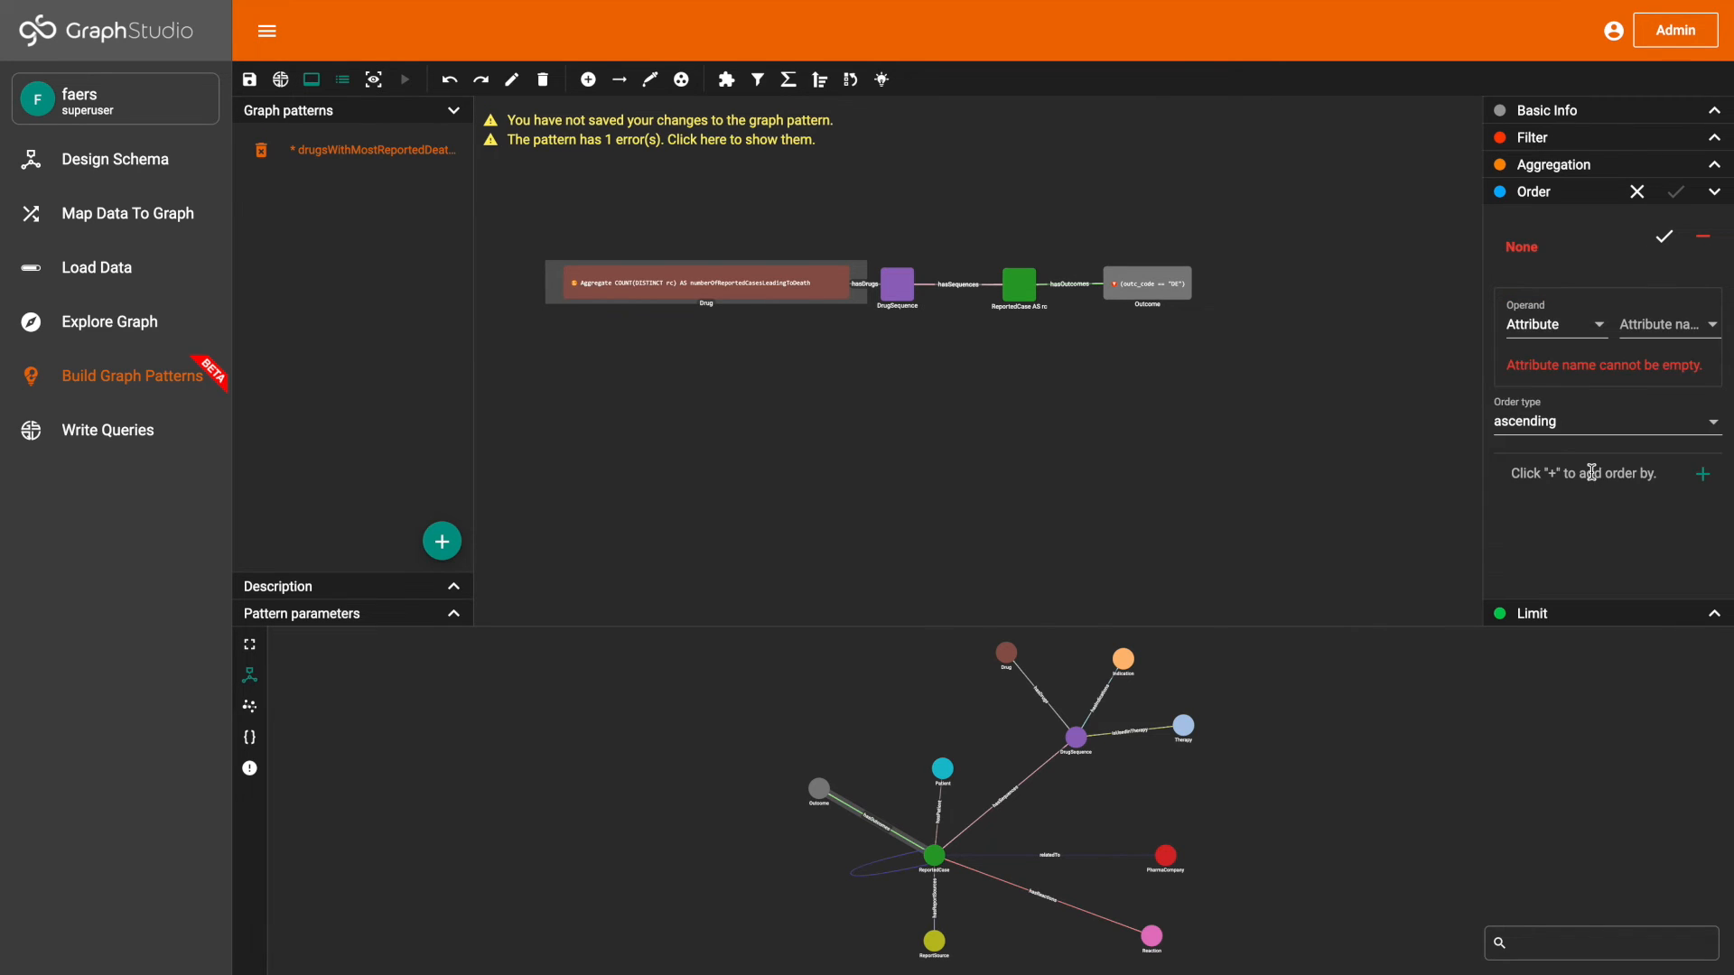
left_click(1685, 333)
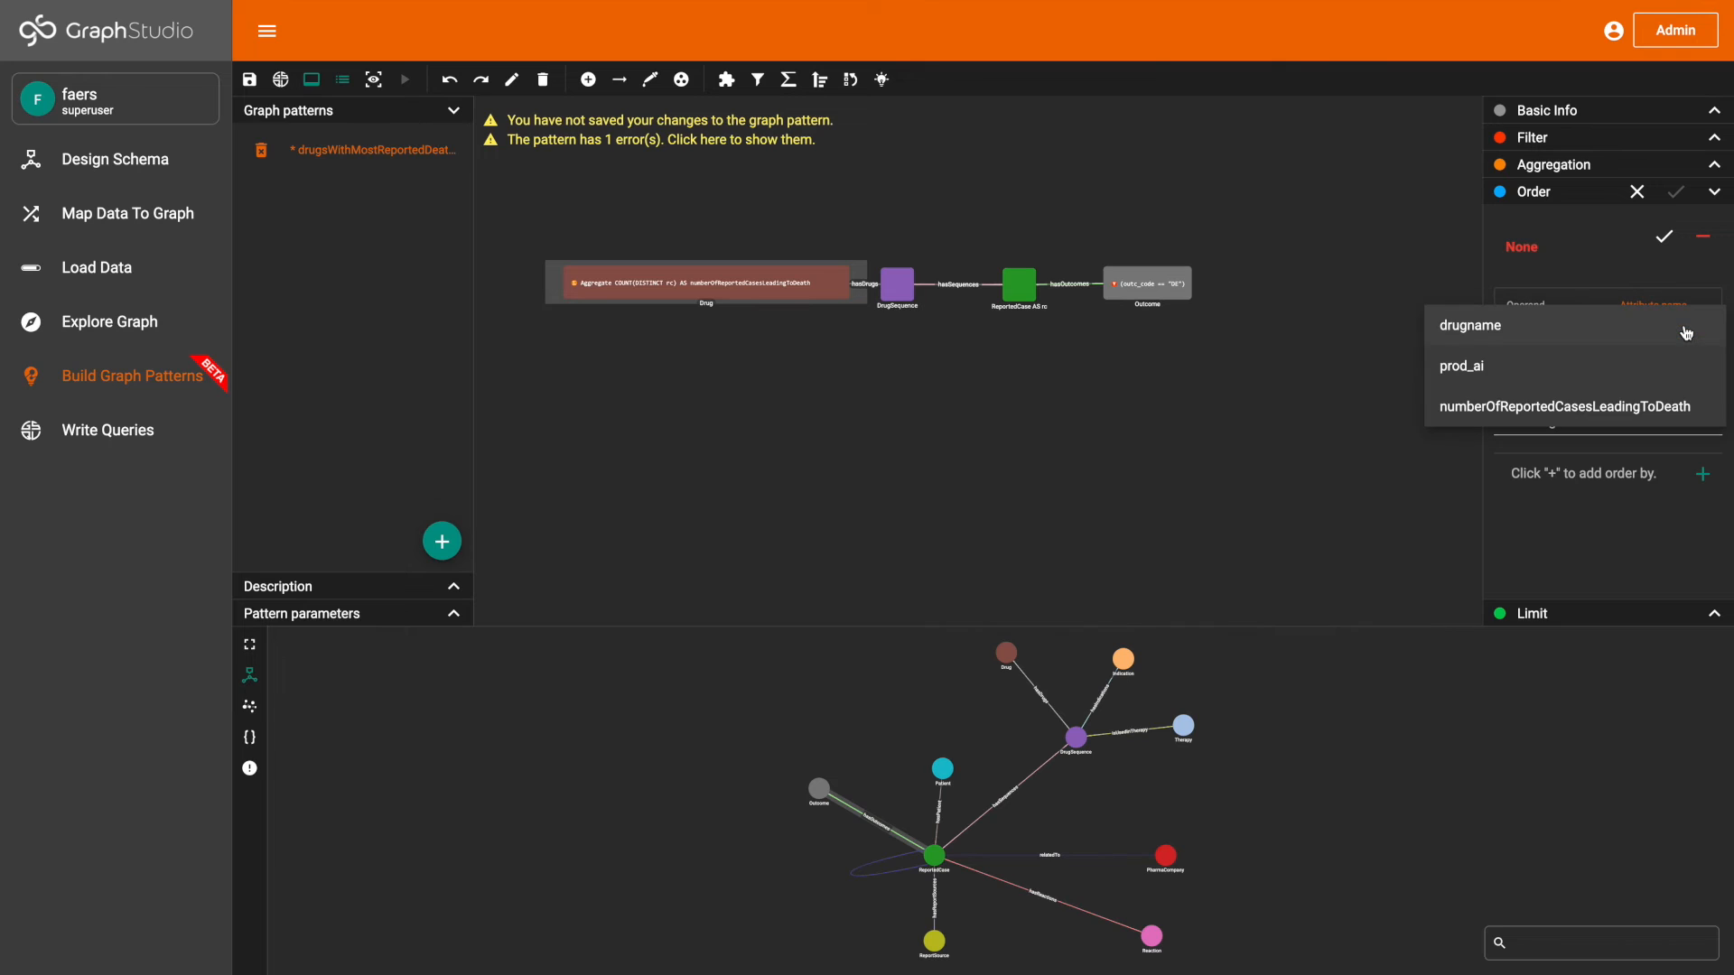
left_click(1661, 405)
left_click(1647, 404)
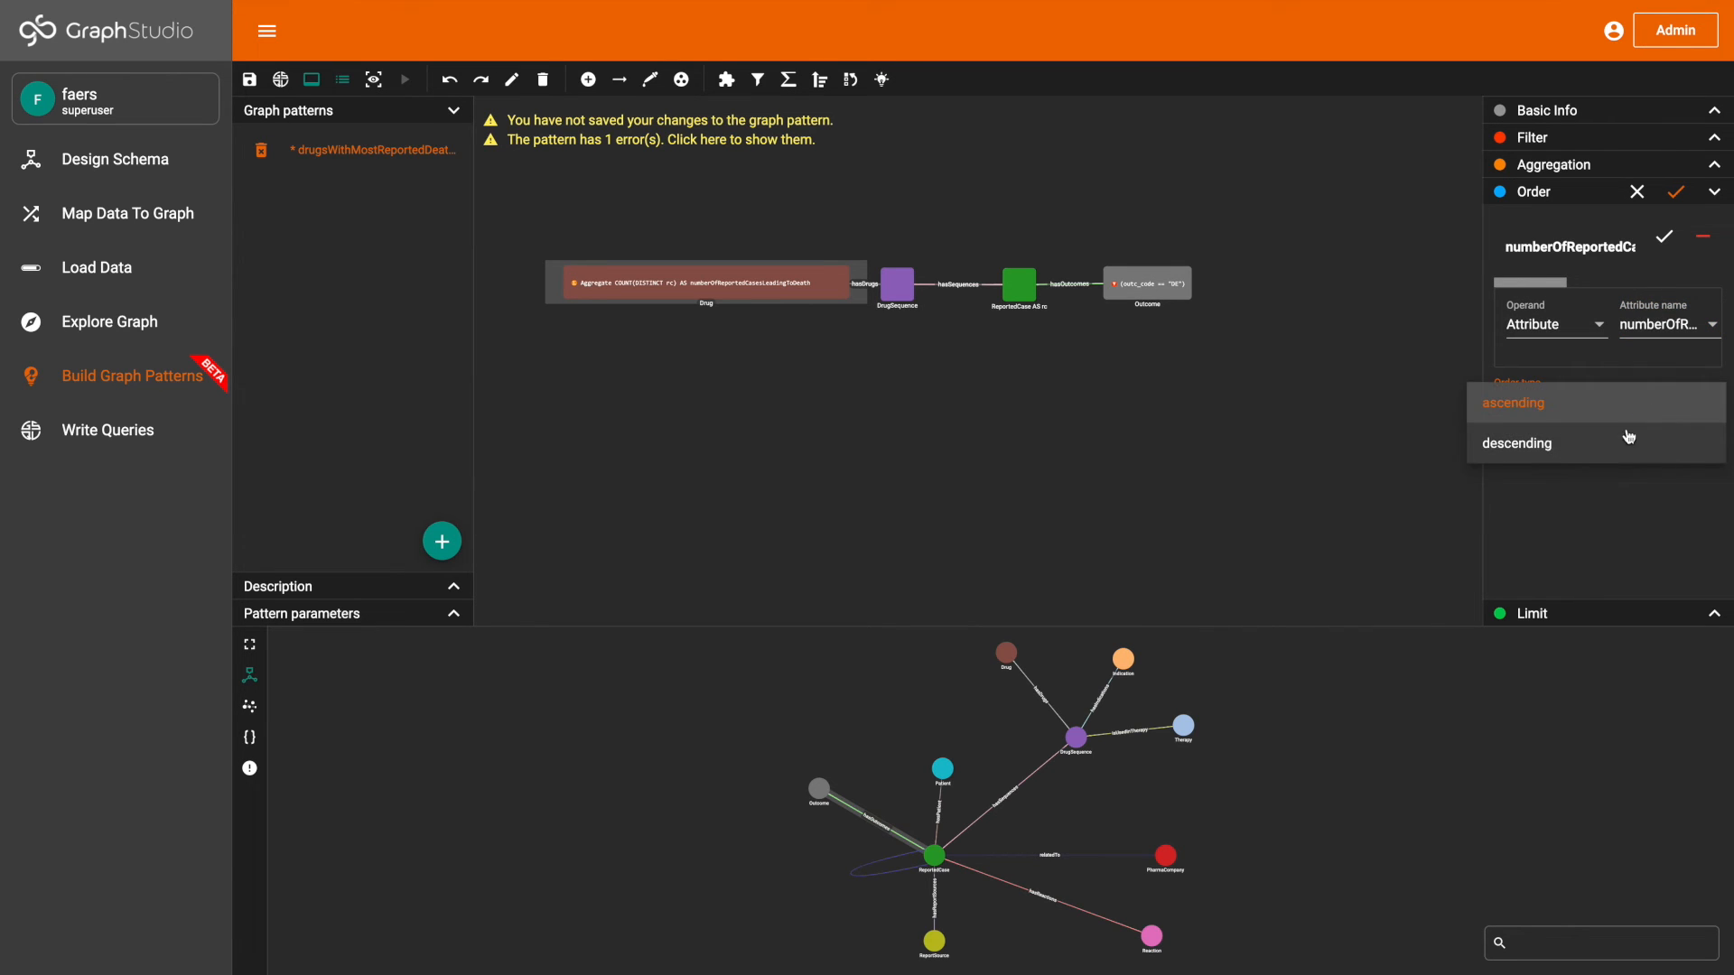
left_click(1620, 458)
left_click(1664, 237)
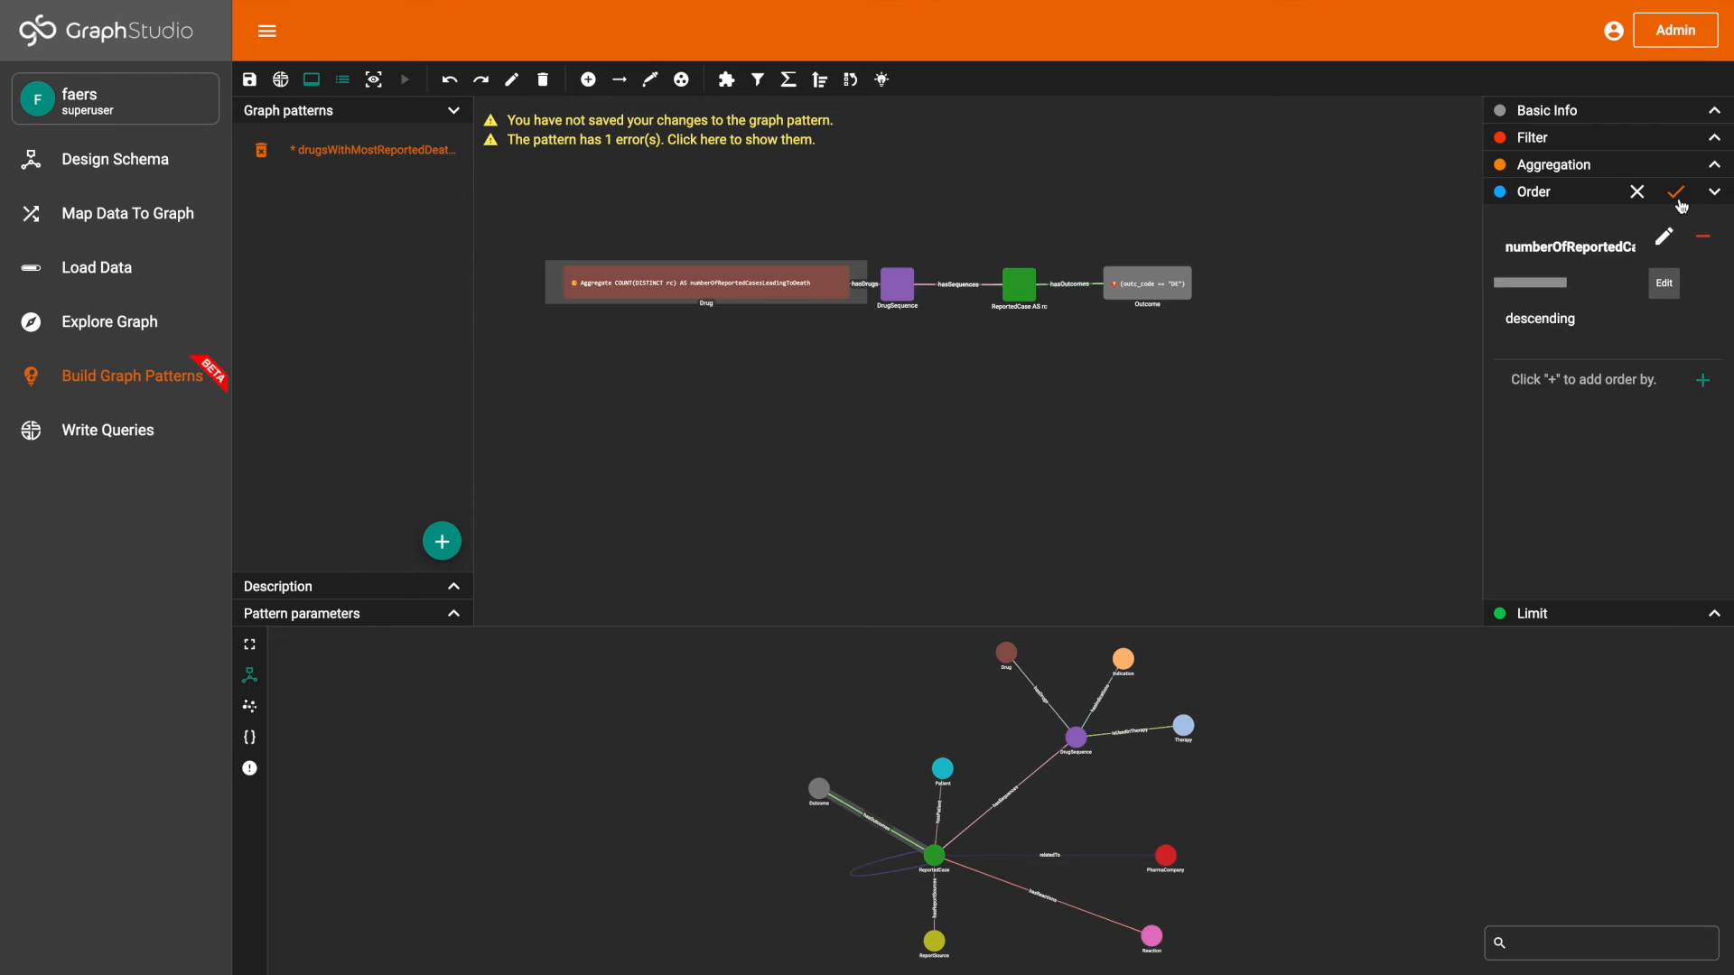
- Enable a limit of 10 on the Drug vertex and mark that vertex as included in the result
left_click(1589, 621)
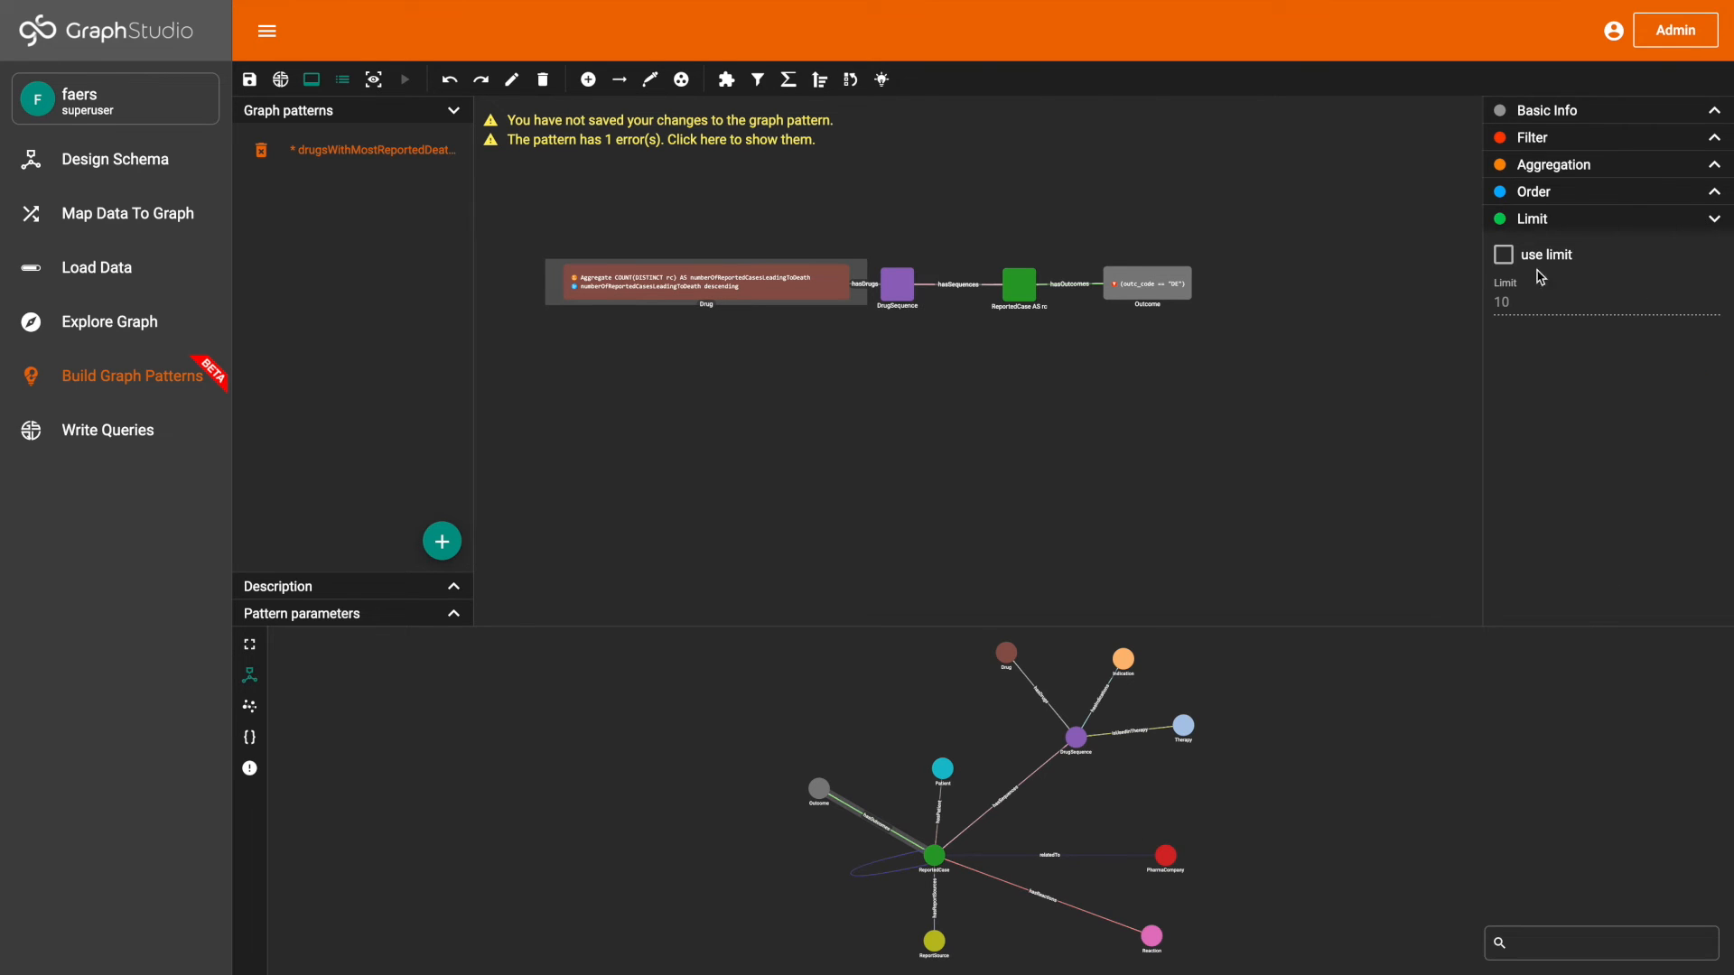
left_click(1510, 259)
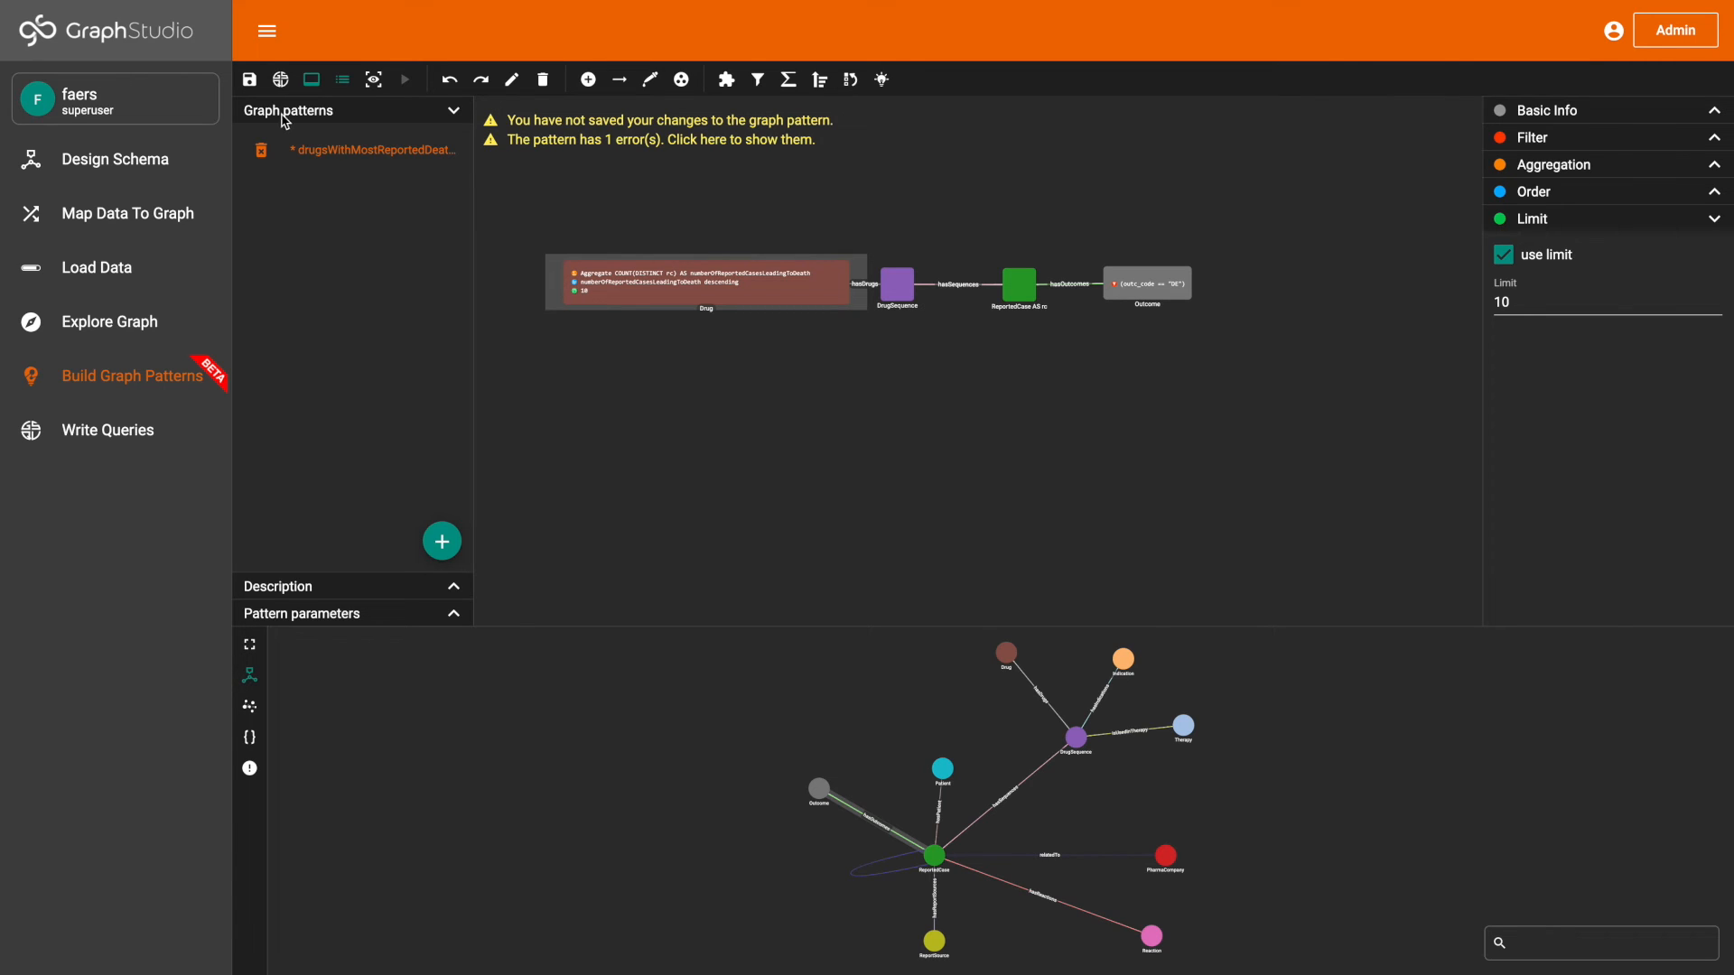
left_click(884, 83)
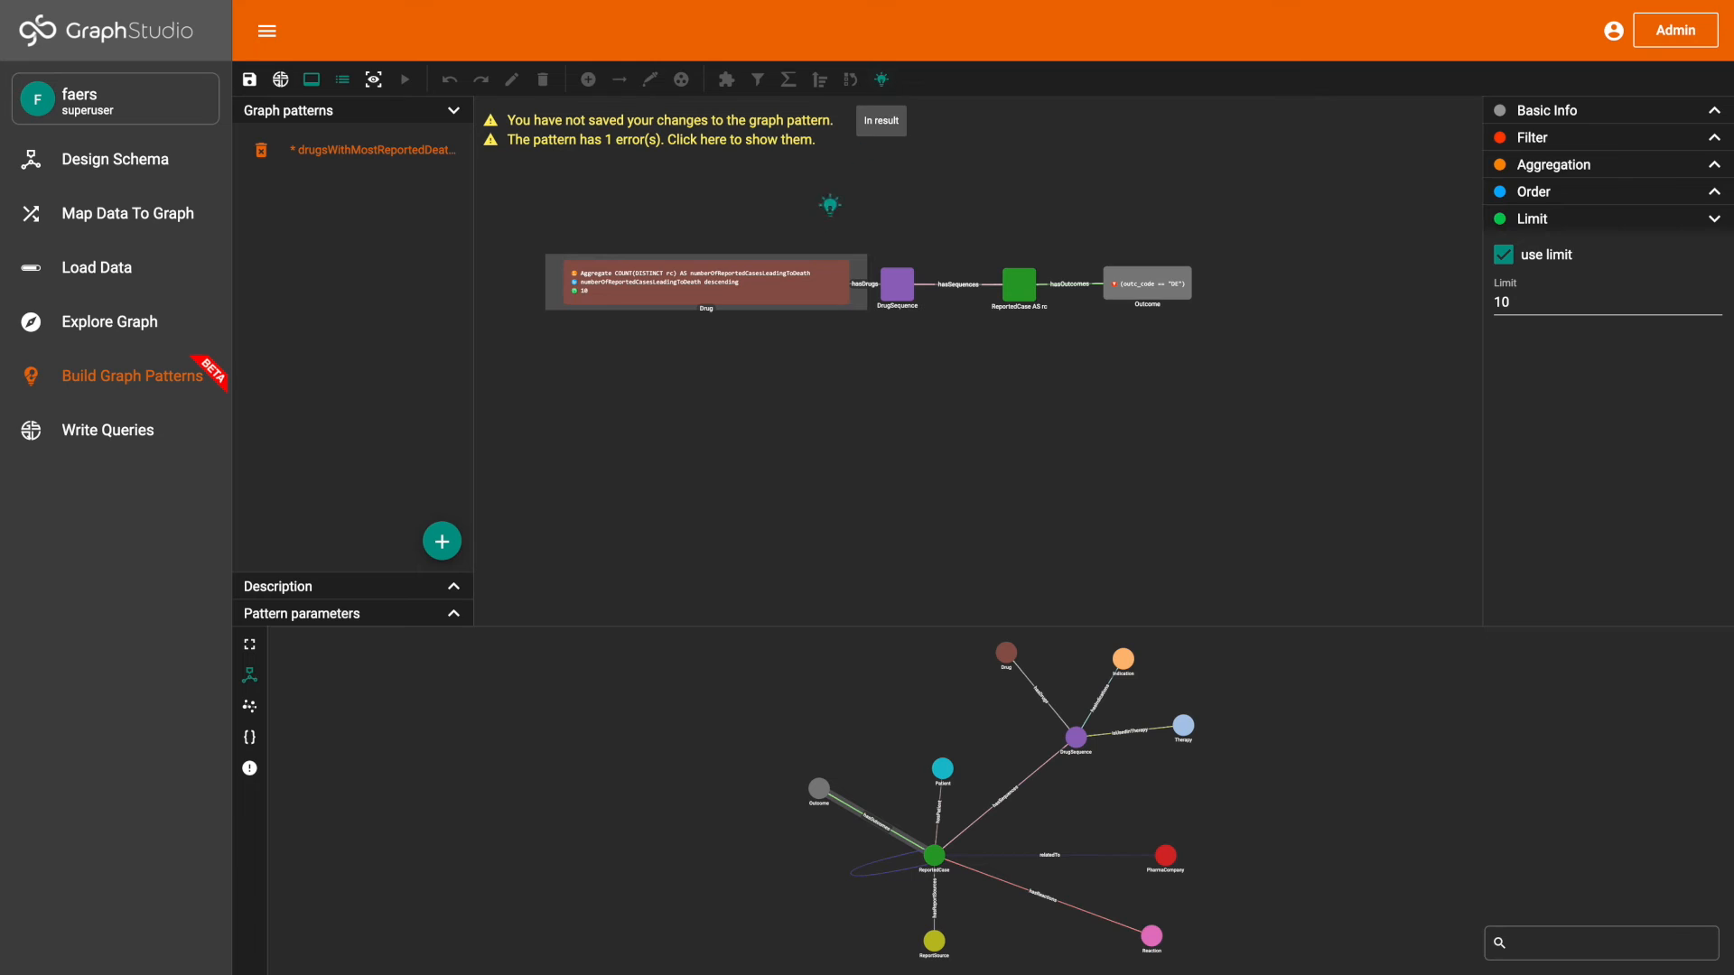
left_click(792, 283)
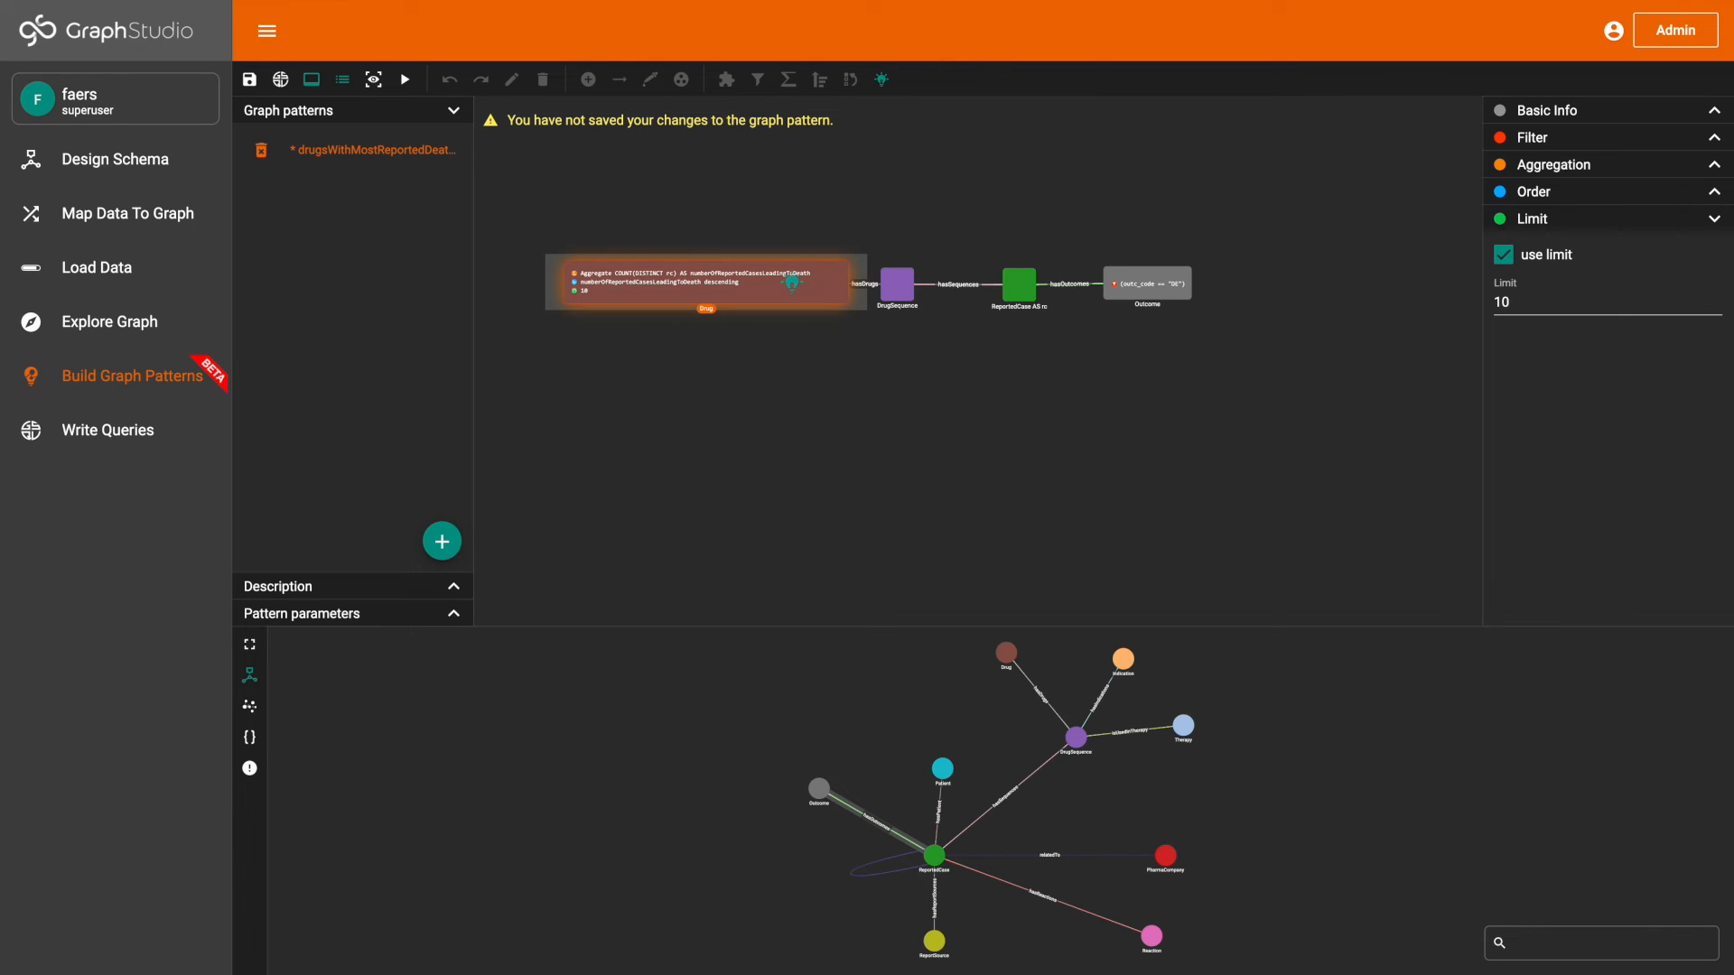
left_click(882, 81)
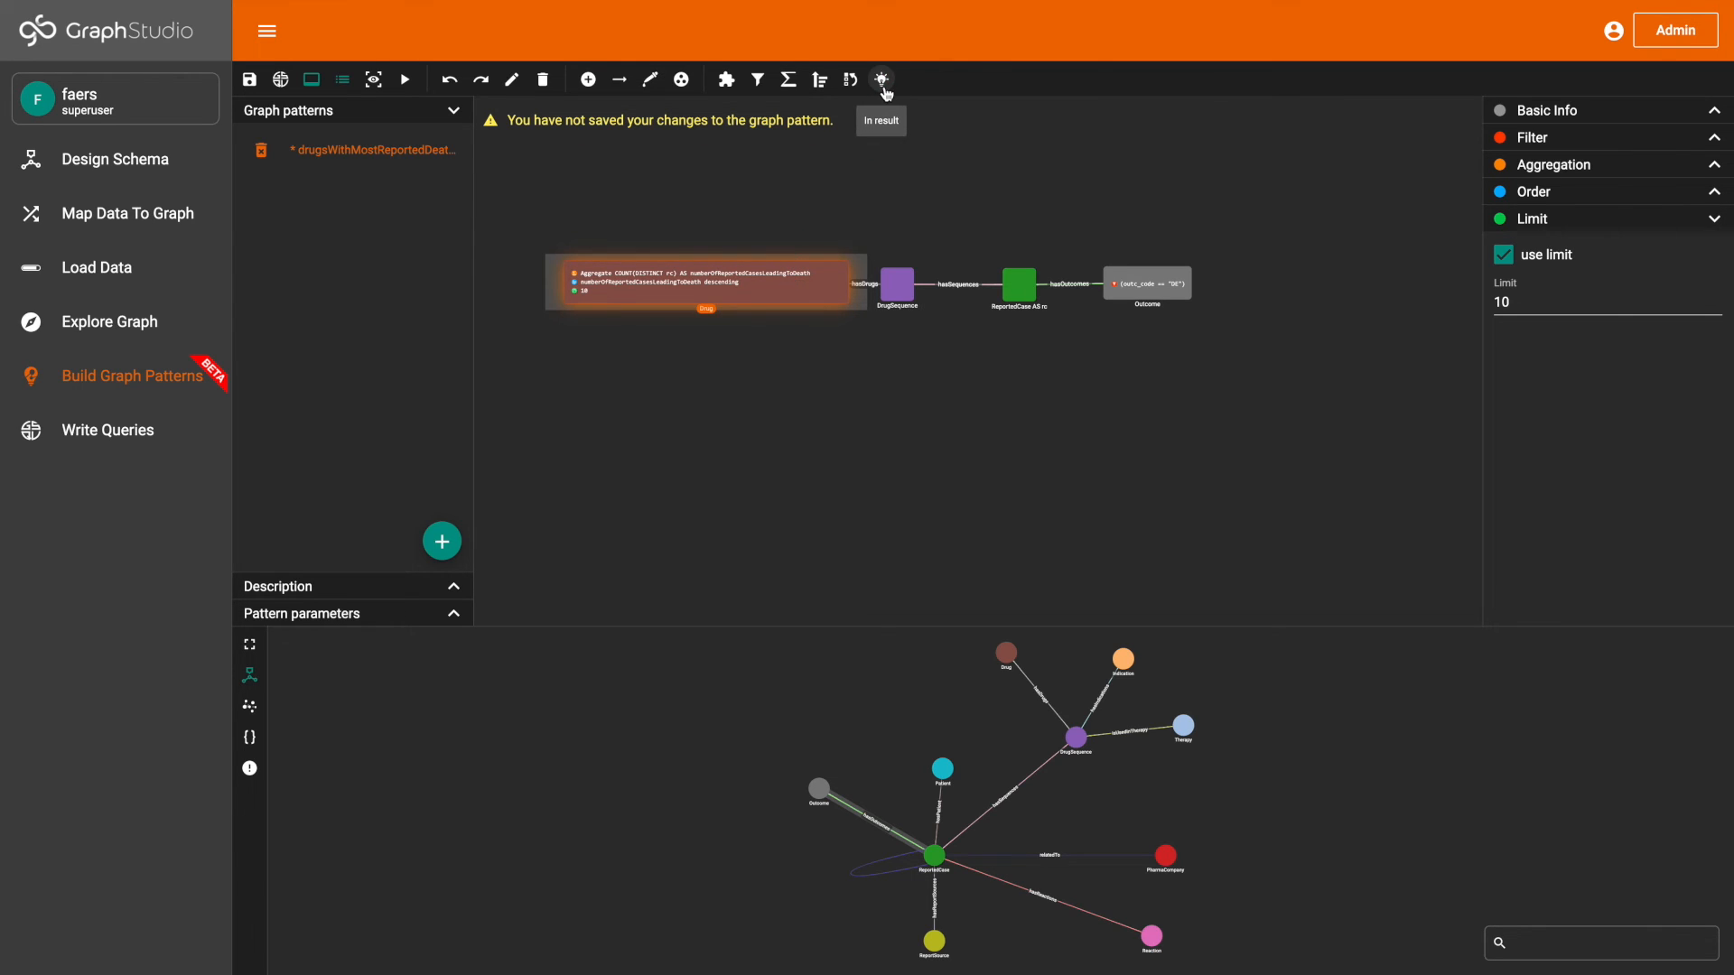
- Save the drugsWithMostReportedDeaths graph pattern and run it
left_click(250, 84)
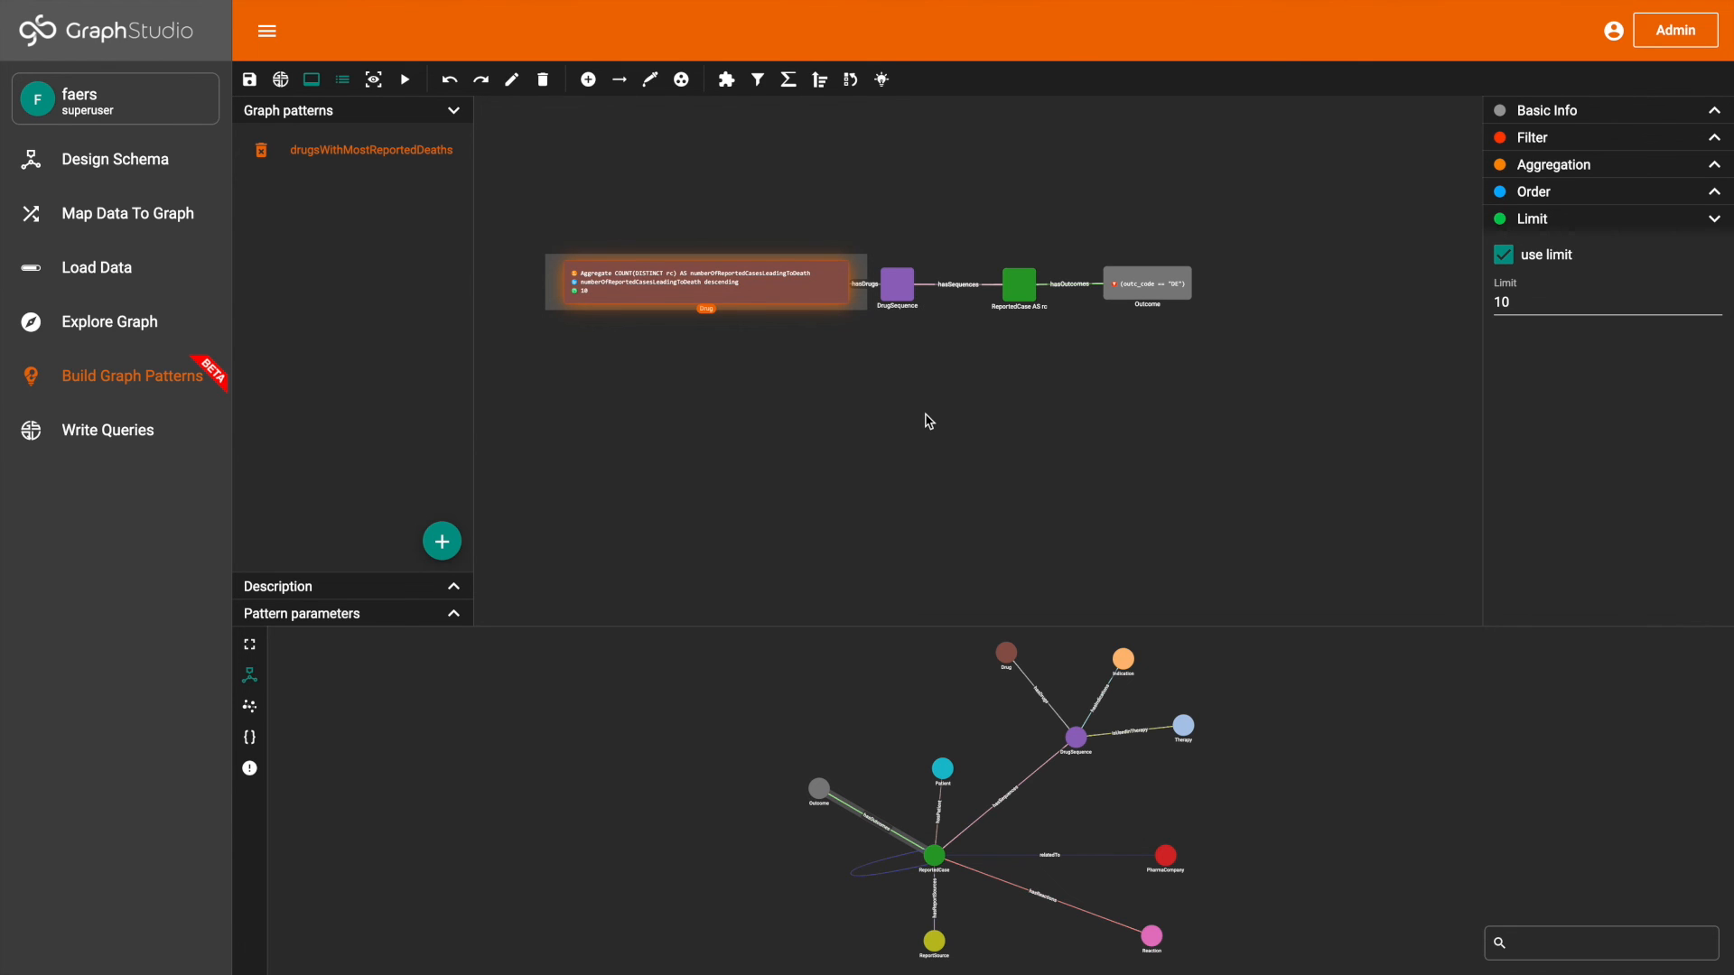
left_click(405, 81)
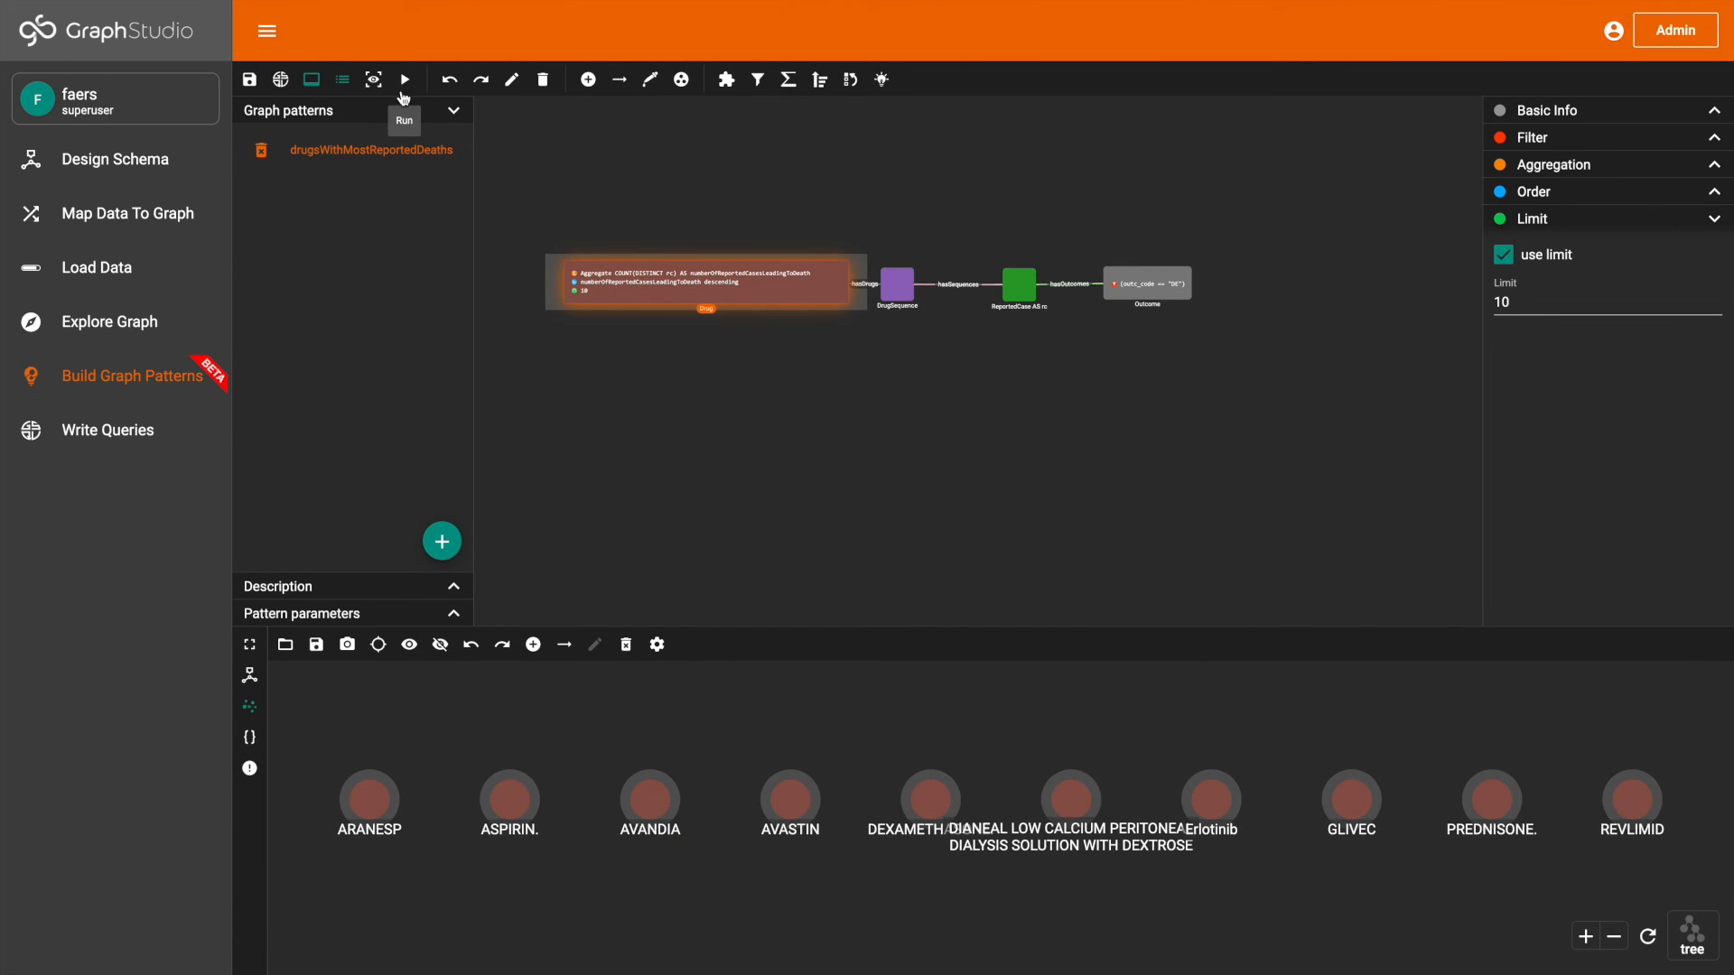
- Expand the result graph to full size and examine the attributes of the returned drug vertices
left_click(252, 644)
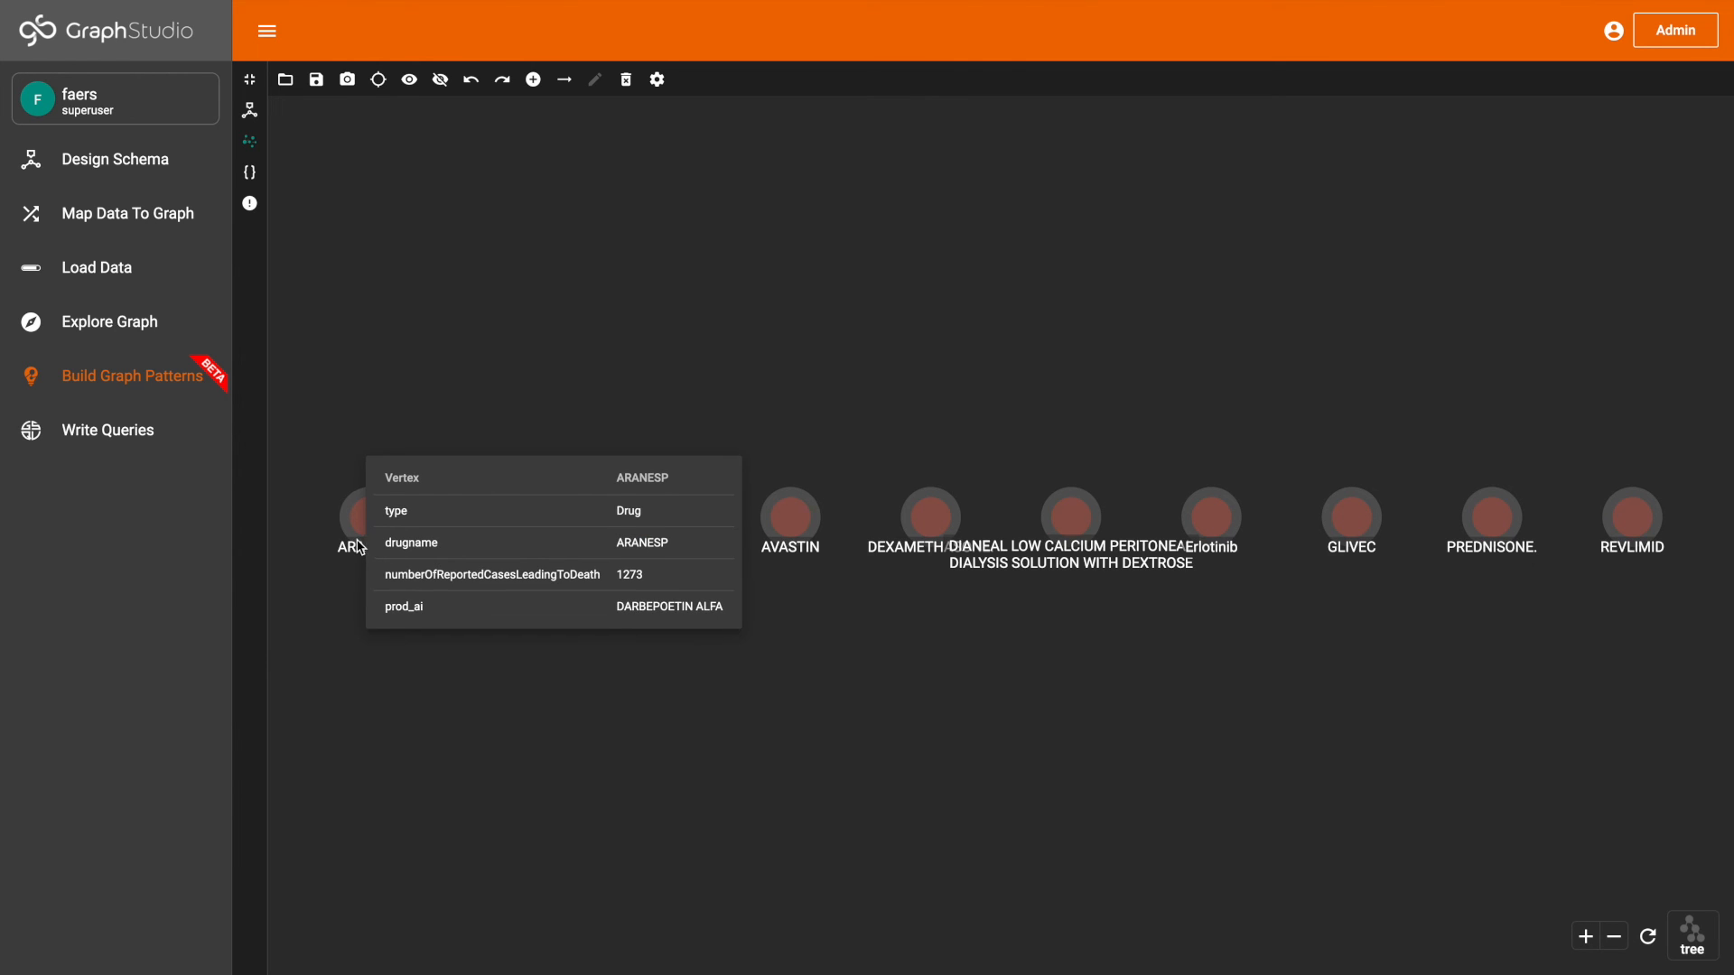
mouse_move(517, 533)
mouse_move(655, 535)
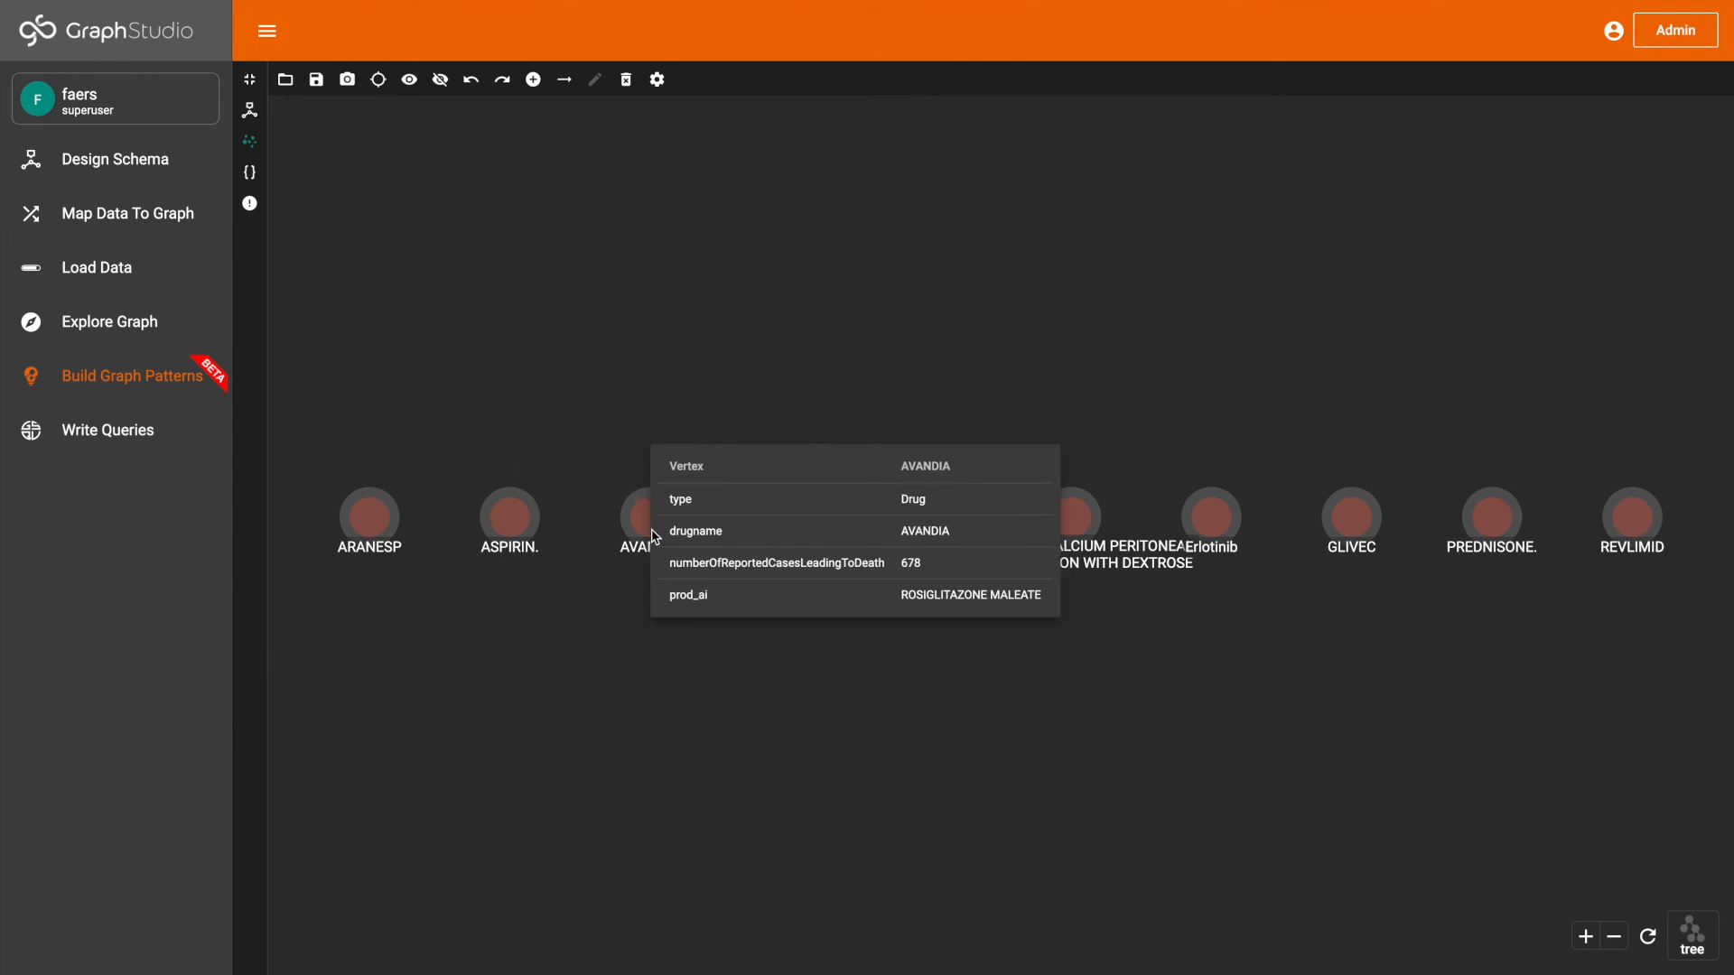